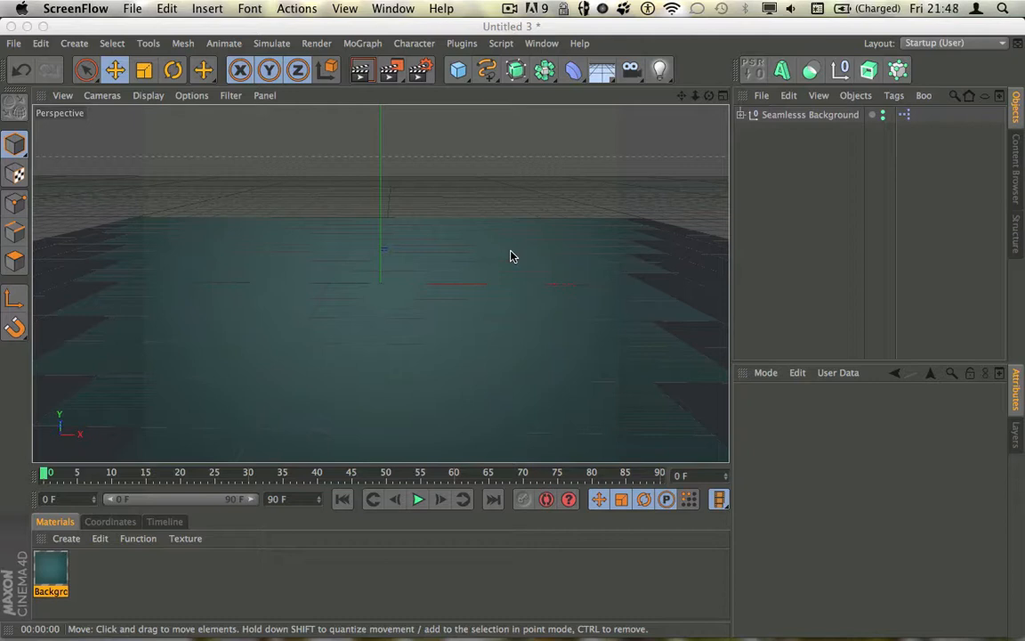
Step: Load the Skull Gas Mask preset into a new project to inspect it, and close that project without saving
{"action": "left_click", "coordinate": [792, 193]}
{"action": "key", "text": "super+n"}
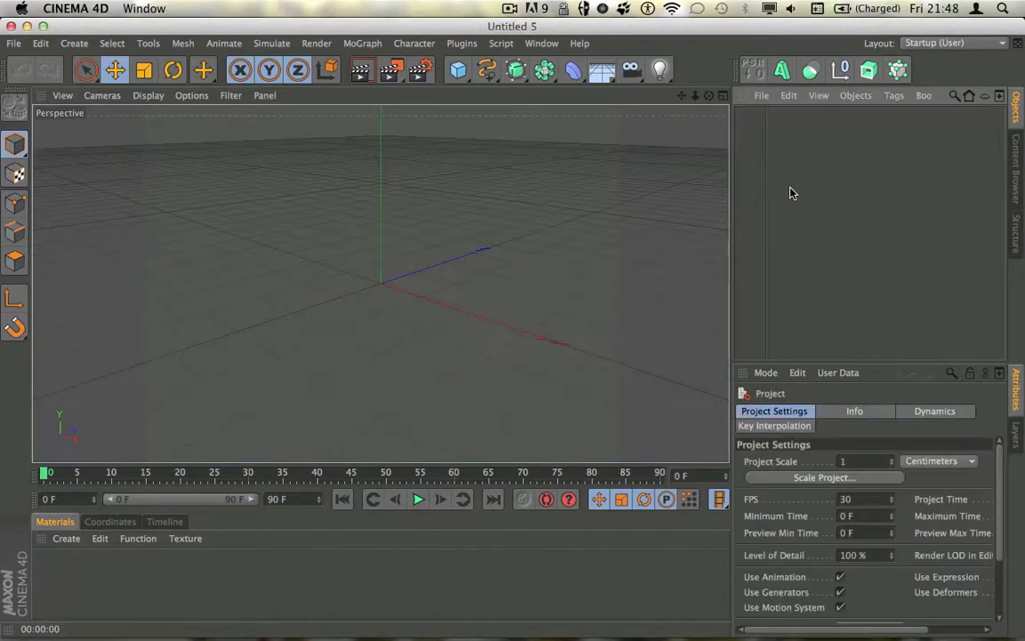
{"action": "left_click", "coordinate": [1017, 164]}
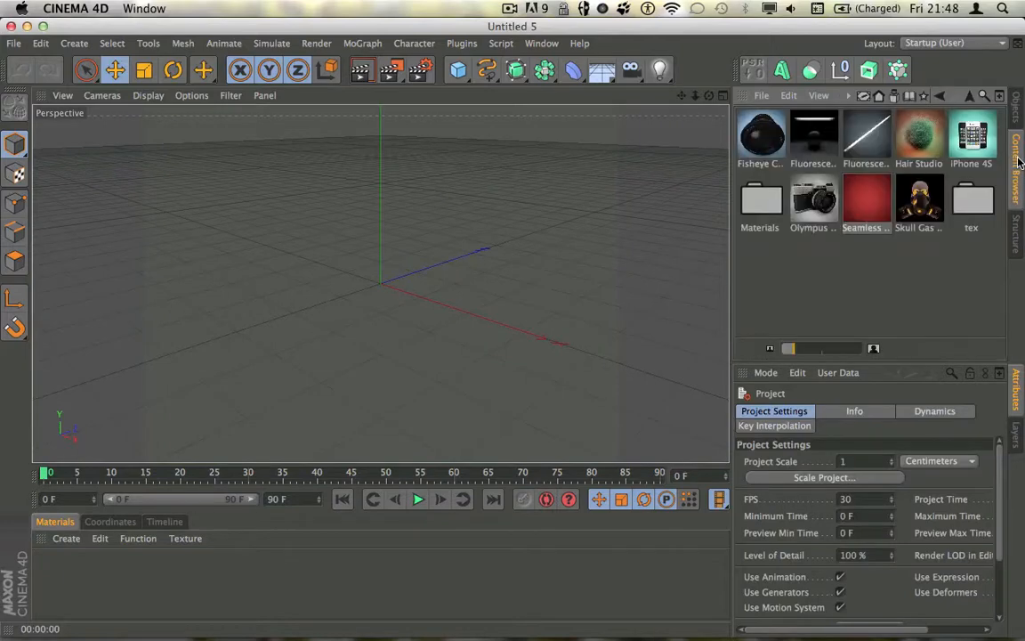
{"action": "left_click", "coordinate": [924, 196]}
{"action": "double_click", "coordinate": [924, 197]}
{"action": "left_click", "coordinate": [1017, 109]}
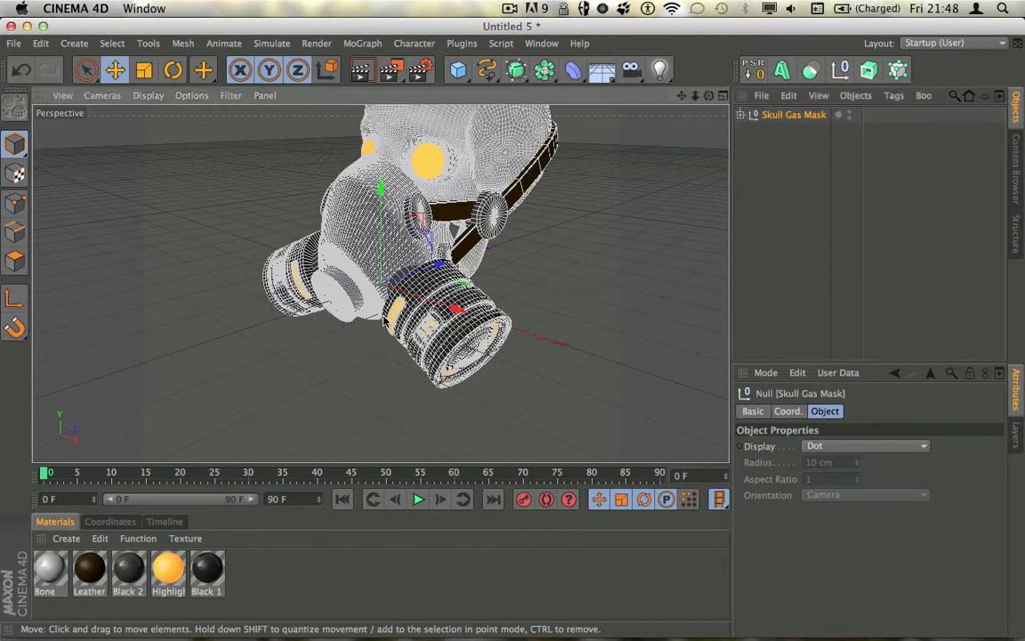
{"action": "middle_click_drag", "start_coordinate": [369, 339], "coordinate": [337, 394], "text": "alt"}
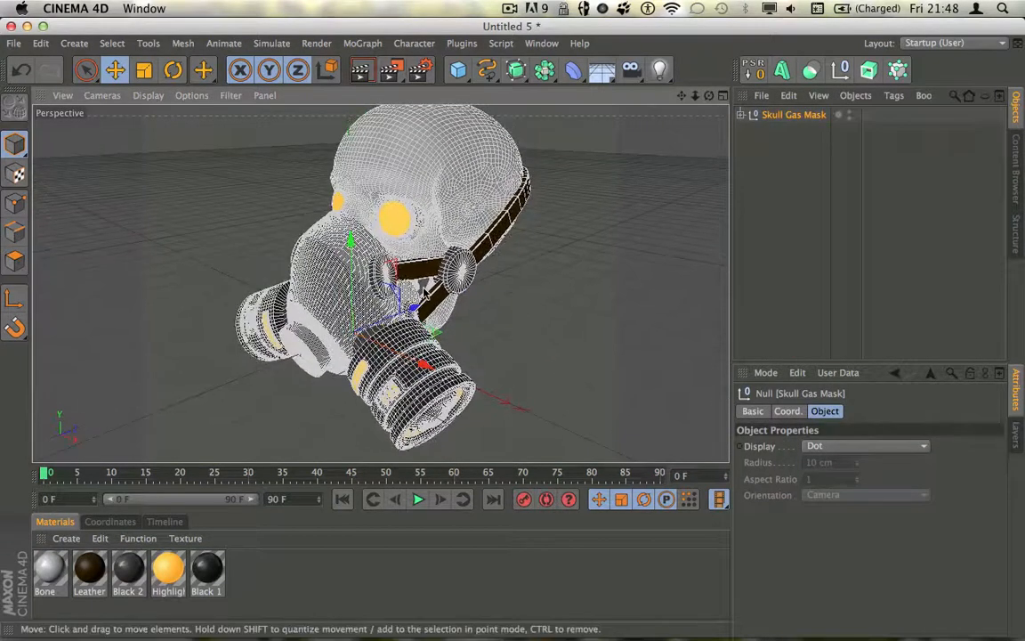
{"action": "left_click_drag", "start_coordinate": [436, 287], "coordinate": [623, 240], "text": "alt"}
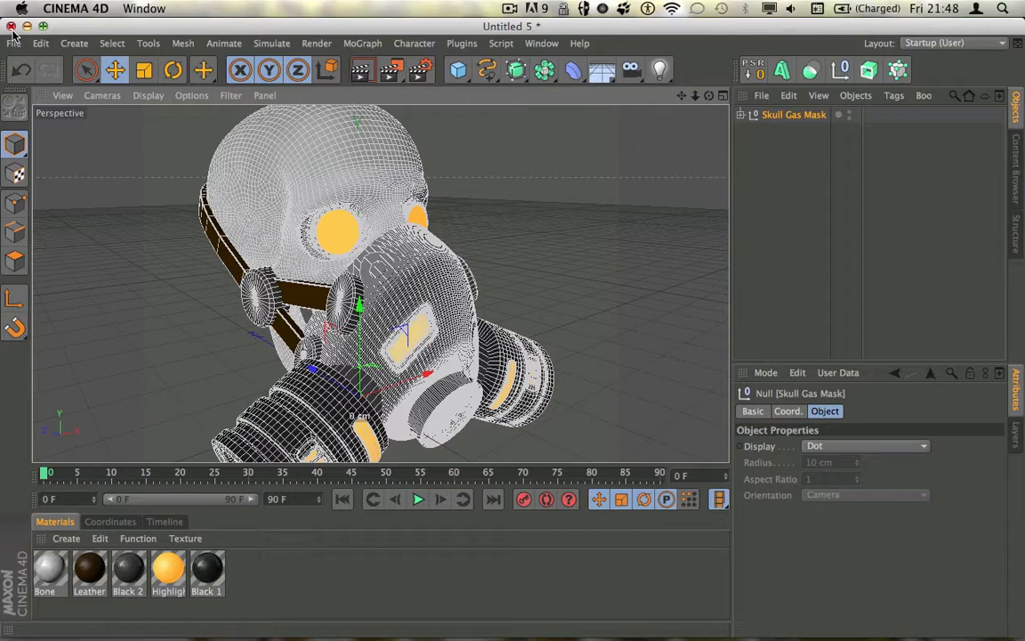
{"action": "left_click", "coordinate": [10, 26]}
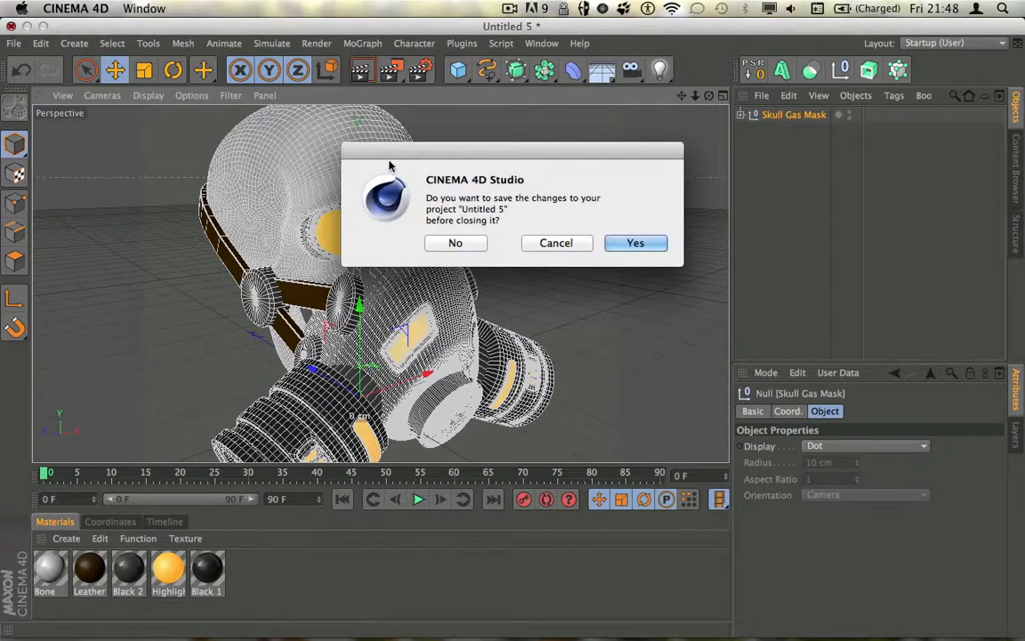
{"action": "left_click", "coordinate": [470, 244]}
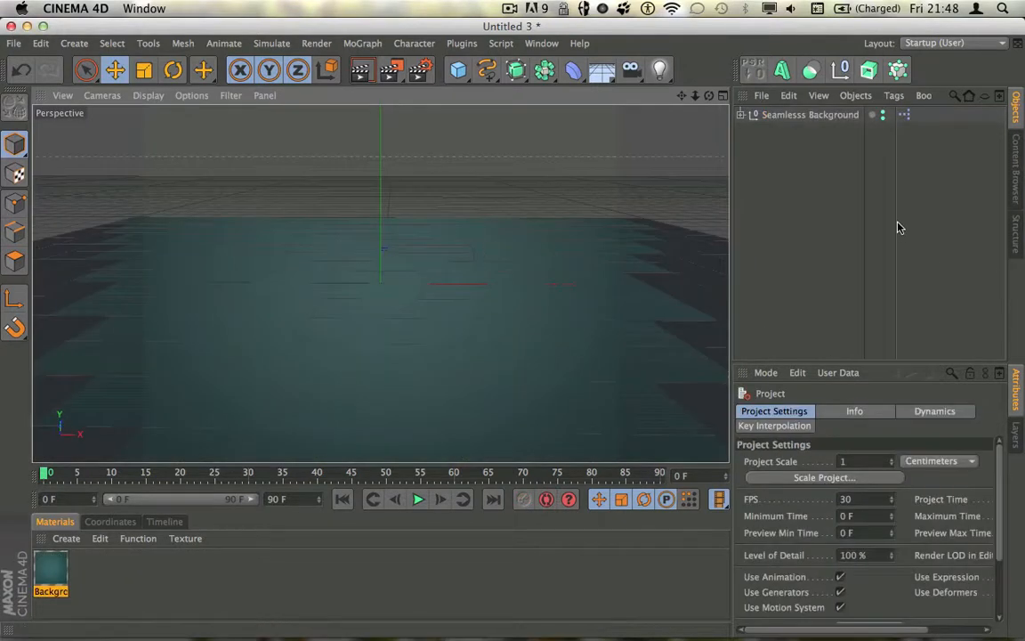
Step: Browse the Content Browser's preset libraries, including the materials in the CinemaFourDeeTuts library
{"action": "left_click", "coordinate": [1016, 169]}
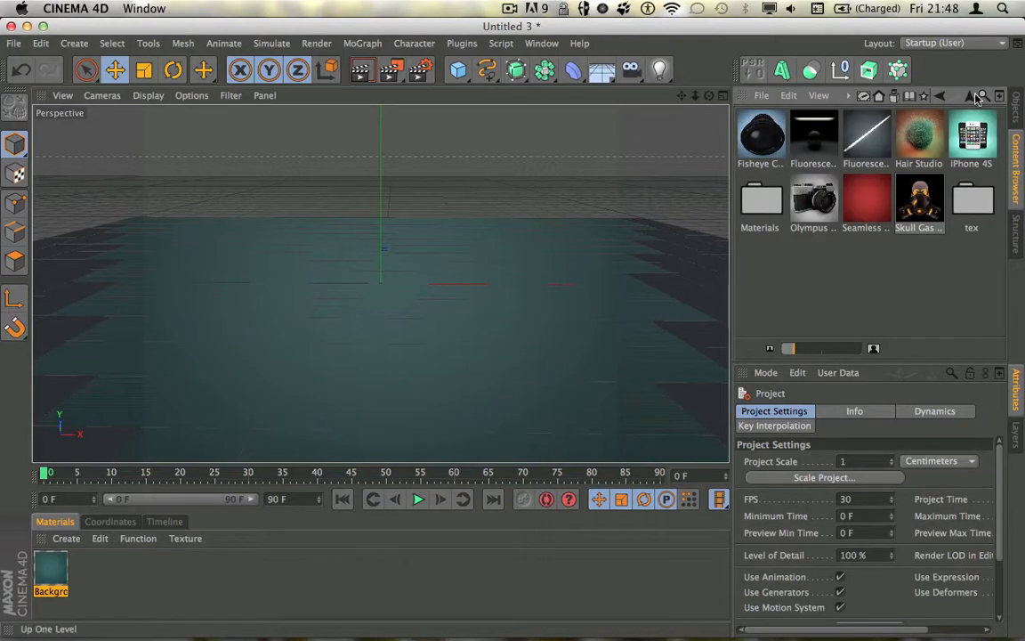
{"action": "left_click", "coordinate": [878, 95]}
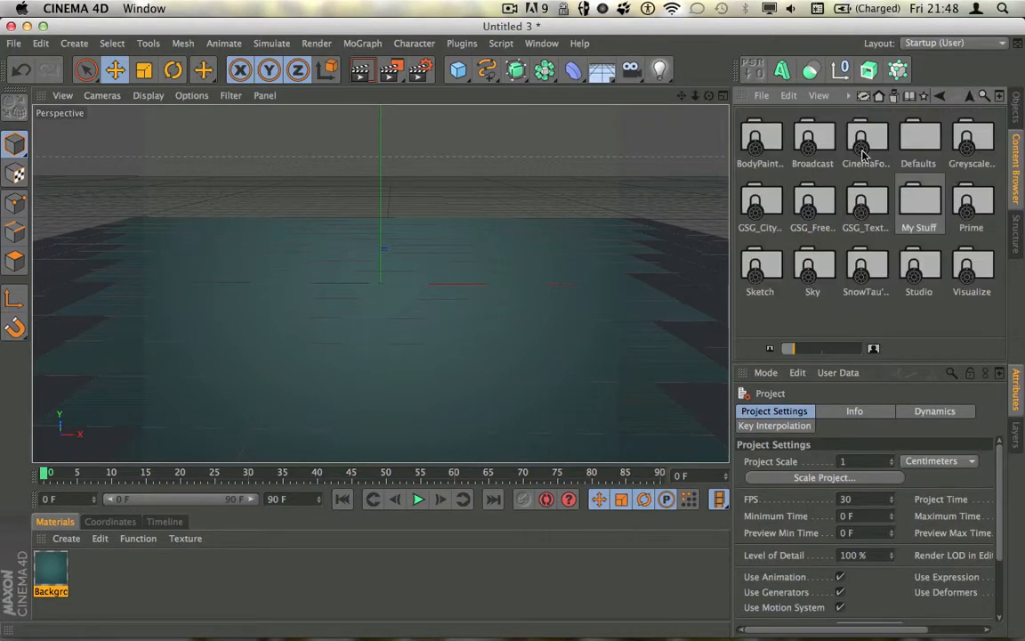
{"action": "left_click", "coordinate": [877, 341]}
{"action": "double_click", "coordinate": [868, 142]}
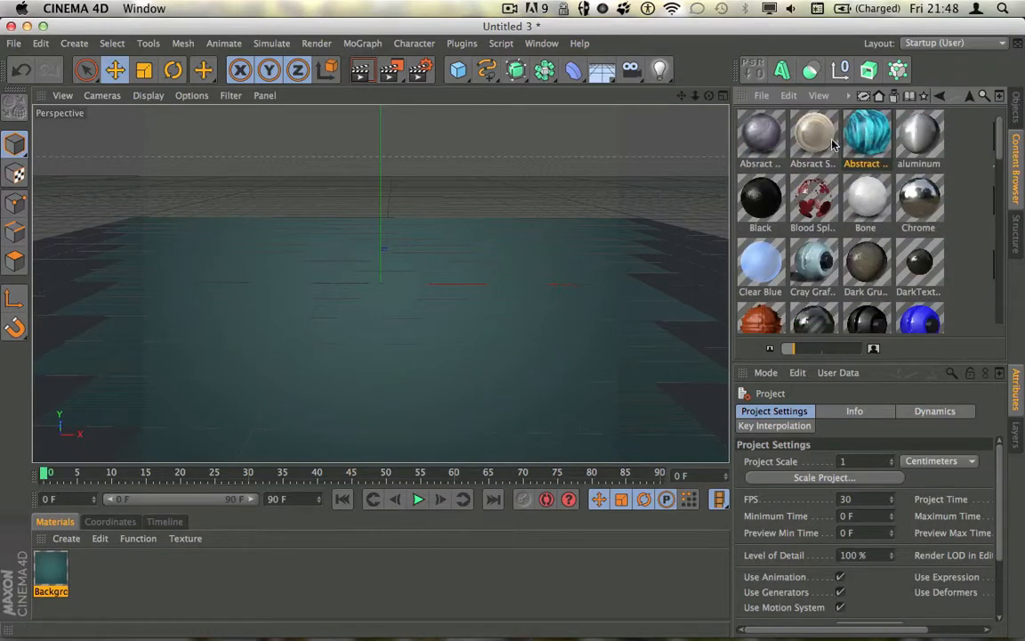
{"action": "left_click", "coordinate": [969, 95]}
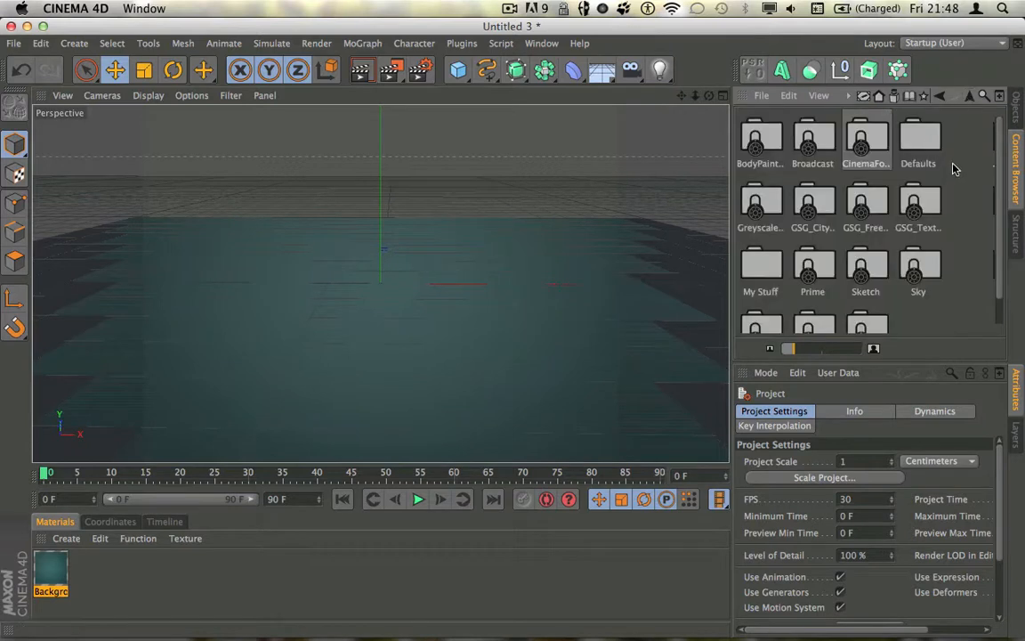
{"action": "scroll", "coordinate": [918, 151], "scroll_direction": "down", "scroll_amount": 1}
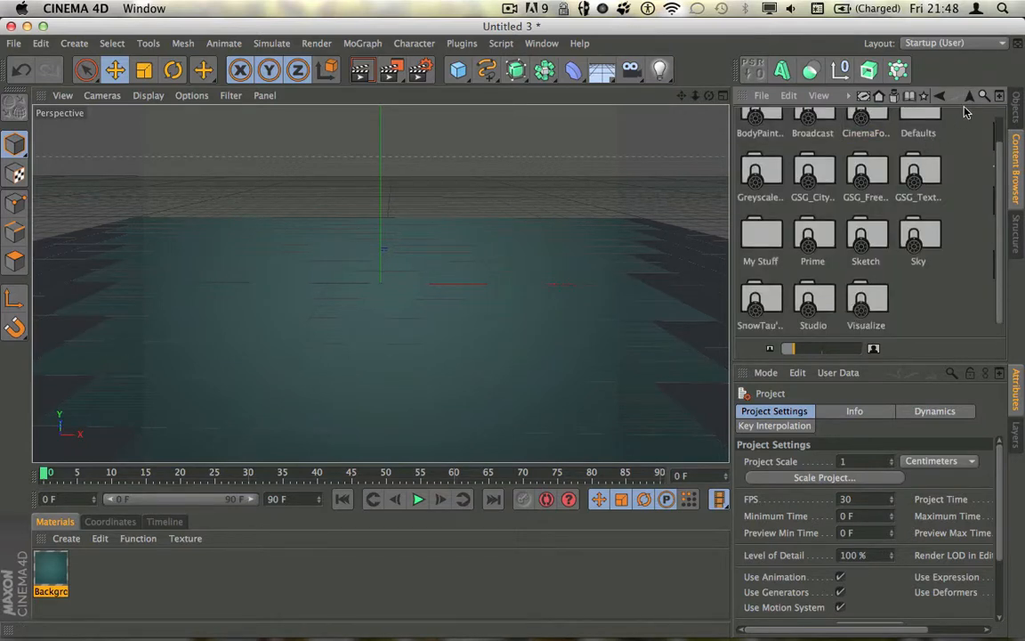
{"action": "left_click", "coordinate": [879, 96]}
{"action": "double_click", "coordinate": [909, 143]}
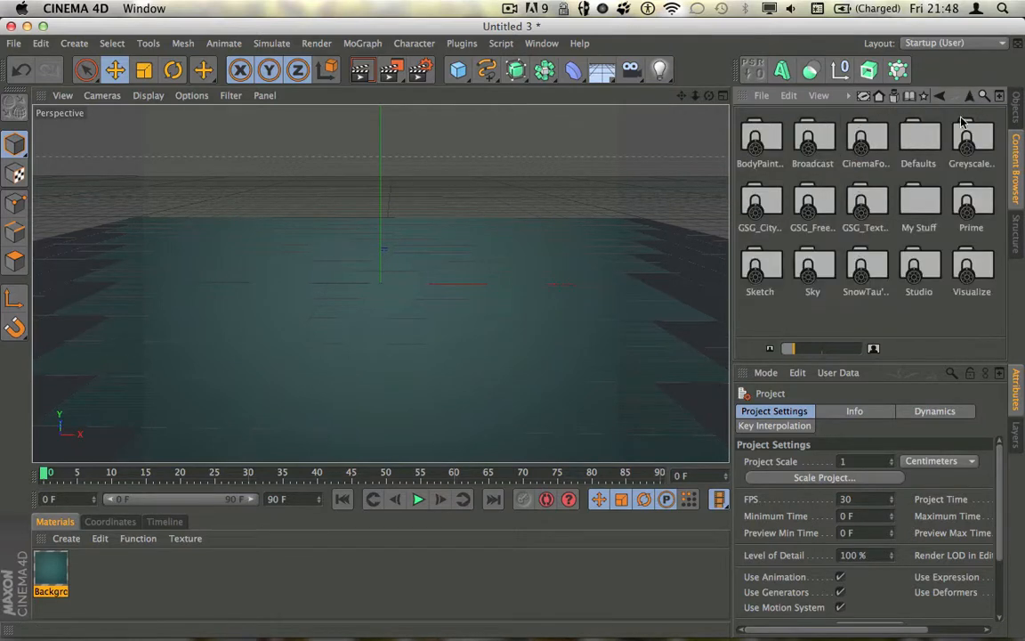
{"action": "left_click", "coordinate": [1014, 112]}
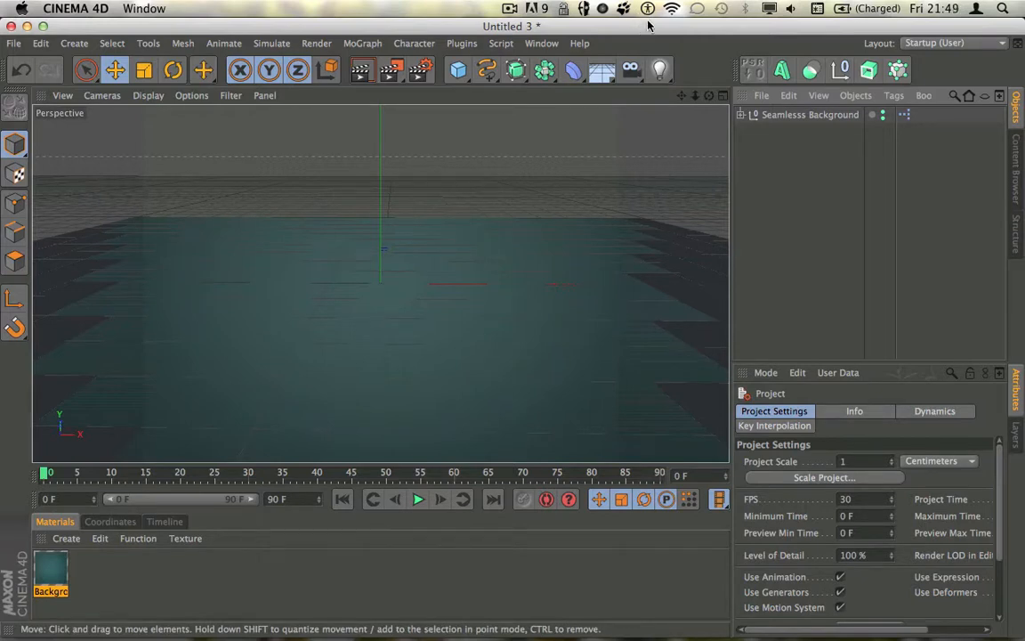
{"action": "left_click", "coordinate": [831, 119]}
{"action": "left_click", "coordinate": [846, 166]}
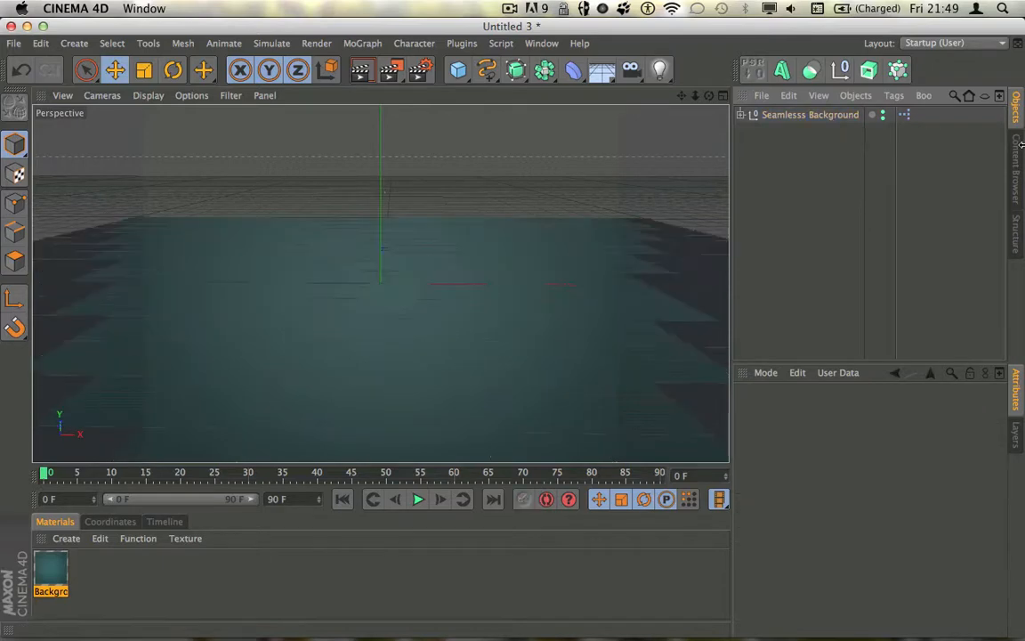
{"action": "left_click", "coordinate": [1016, 159]}
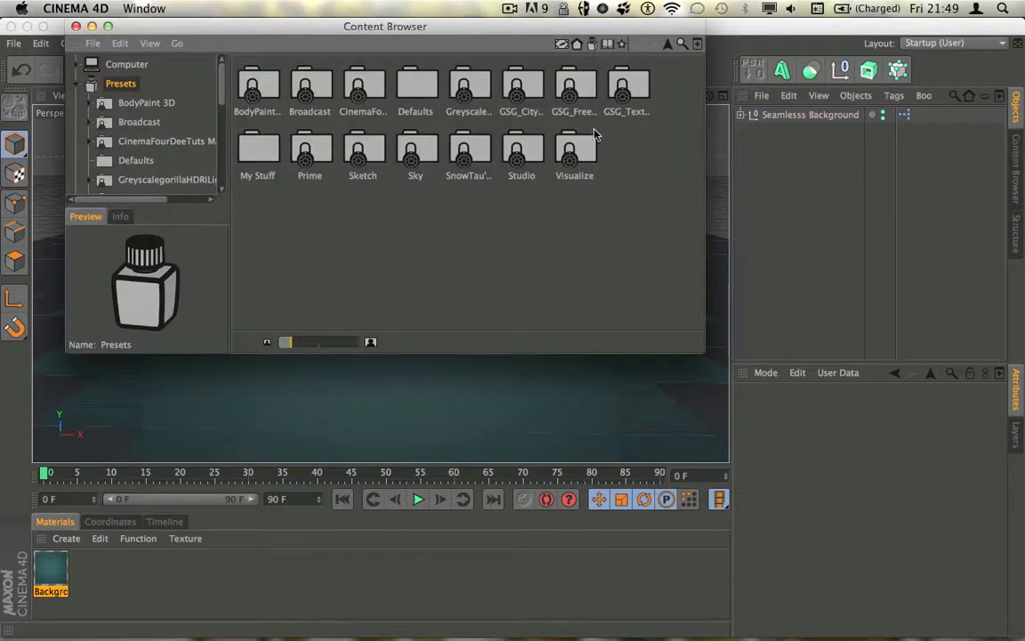
{"action": "left_click", "coordinate": [79, 25]}
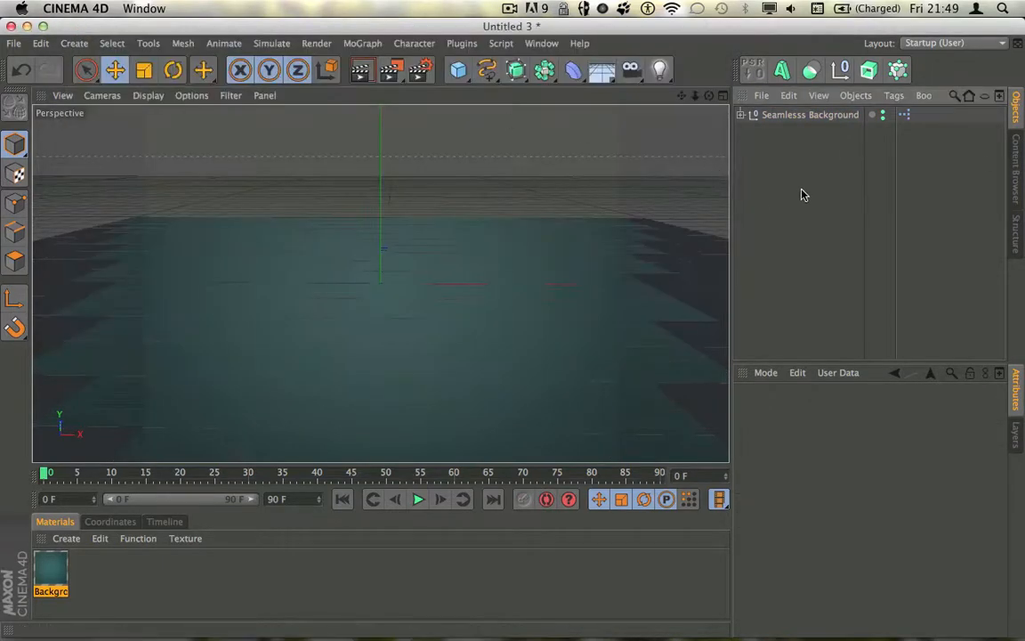
Step: Create a new project and load the Seamless Background preset from the My Stuff library into it
{"action": "key", "text": "super+n"}
{"action": "left_click", "coordinate": [1015, 182]}
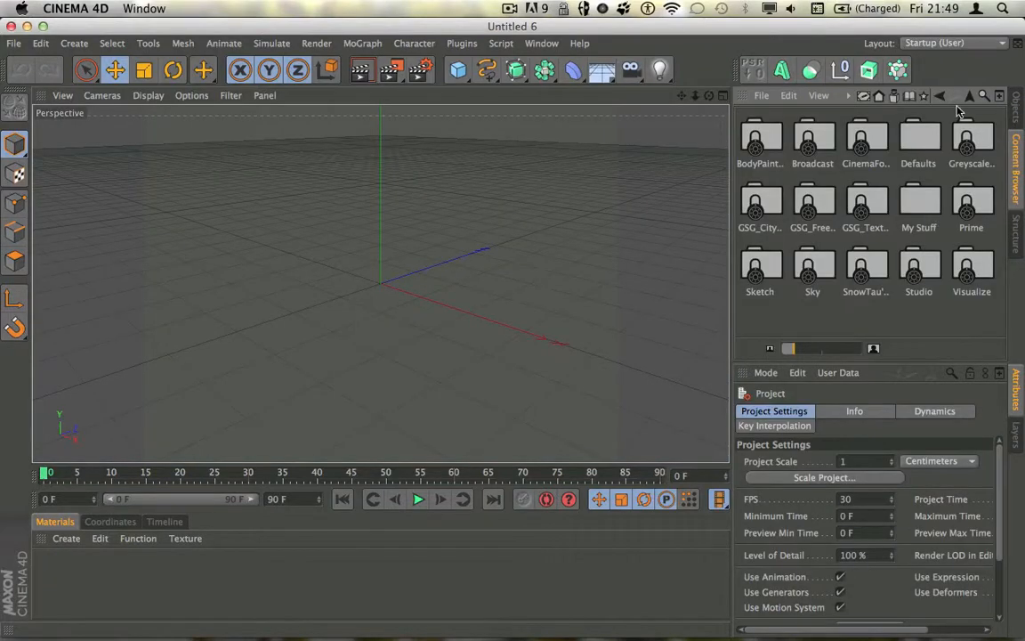
{"action": "double_click", "coordinate": [924, 218]}
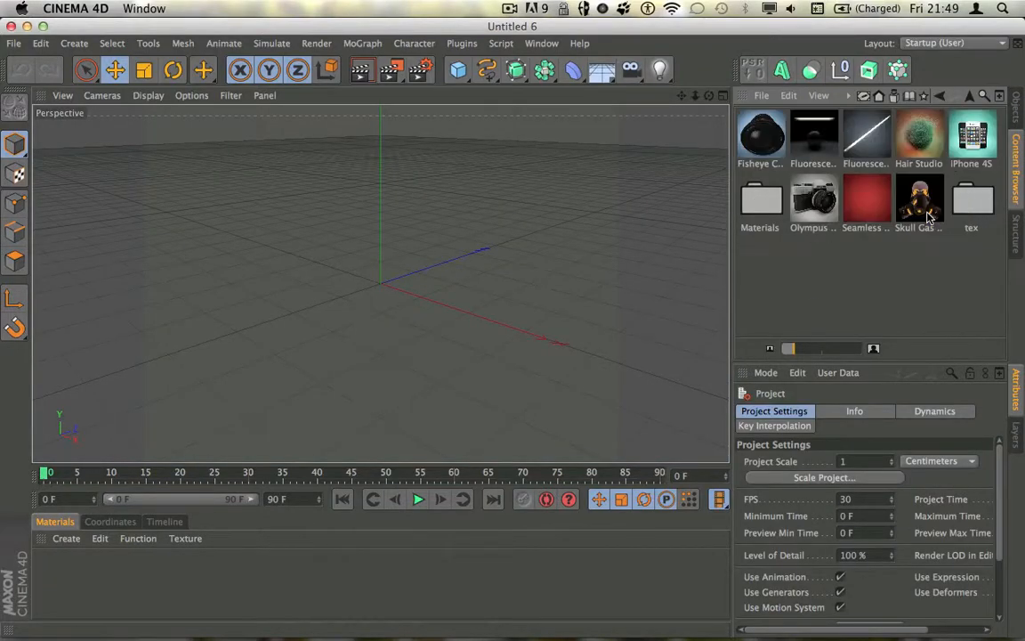
{"action": "double_click", "coordinate": [871, 200]}
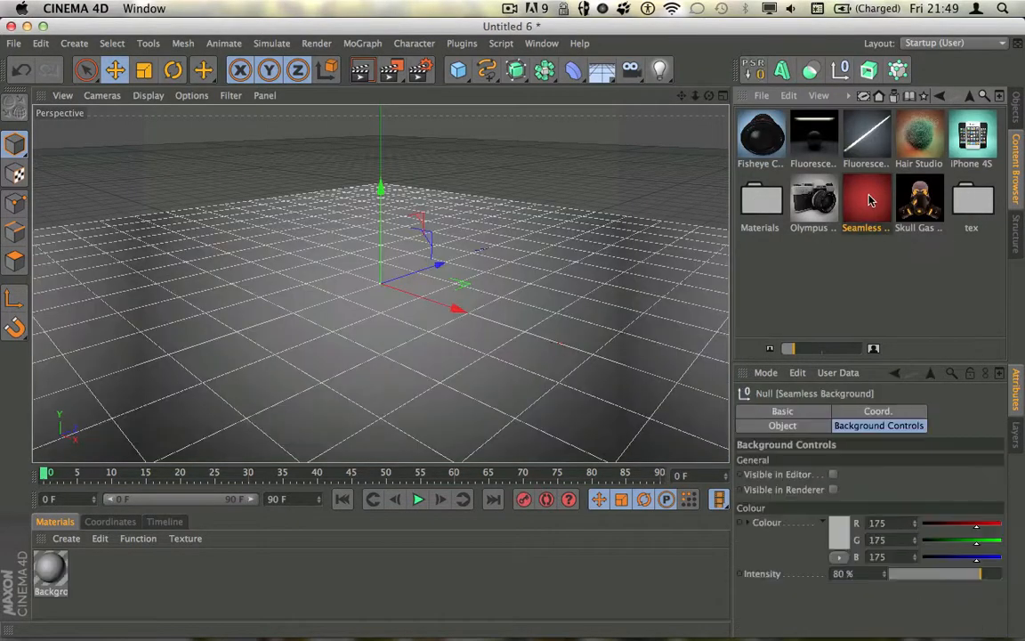
{"action": "left_click", "coordinate": [1017, 109]}
{"action": "left_click", "coordinate": [797, 235]}
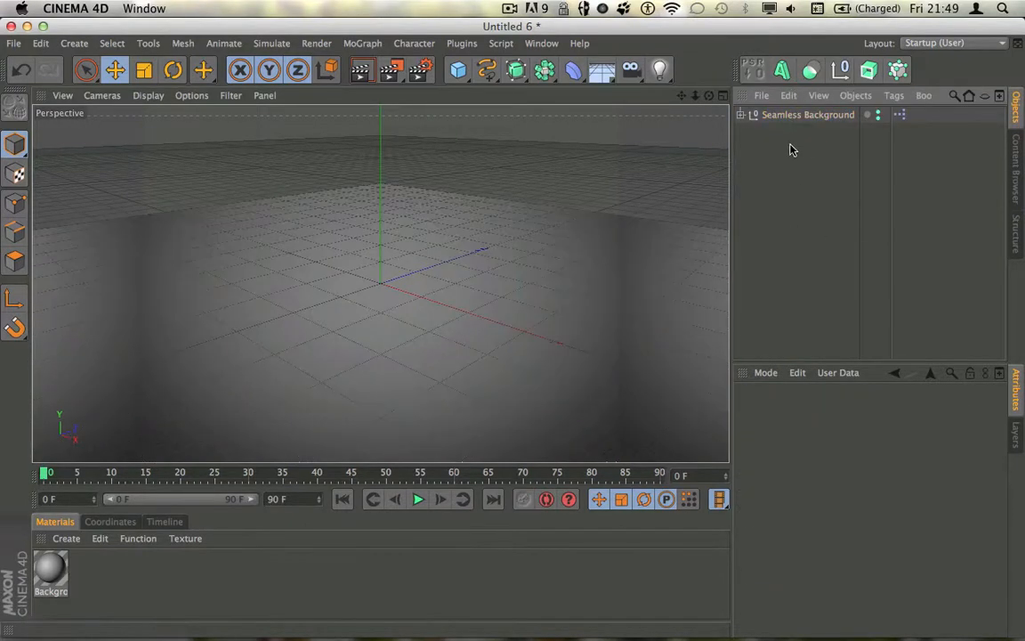
Step: Examine the Seamless Background's colour and intensity controls and render a preview of the active view
{"action": "left_click", "coordinate": [779, 115]}
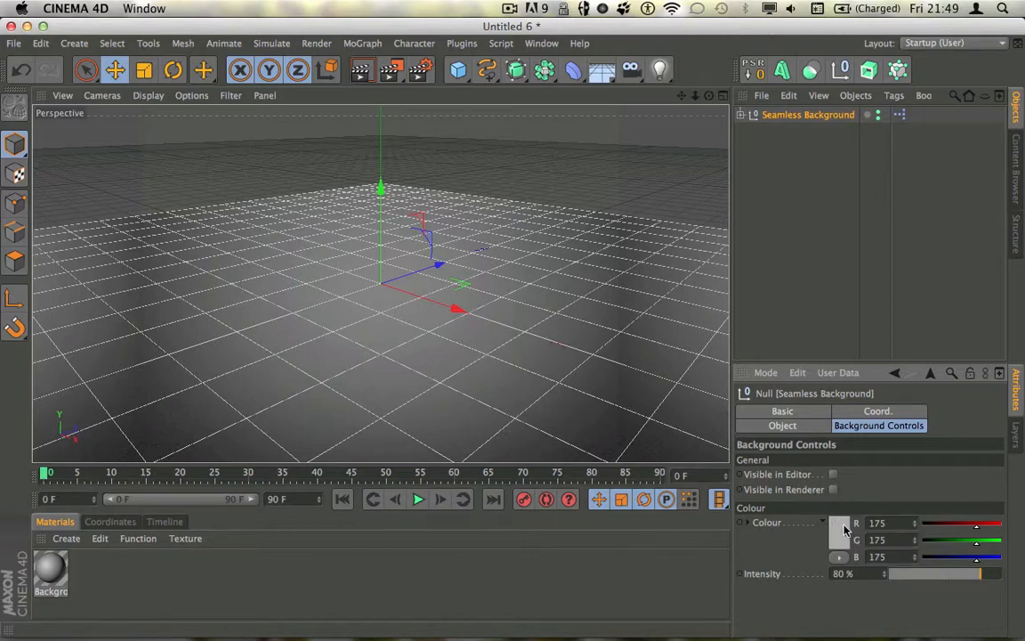
{"action": "left_click", "coordinate": [752, 222]}
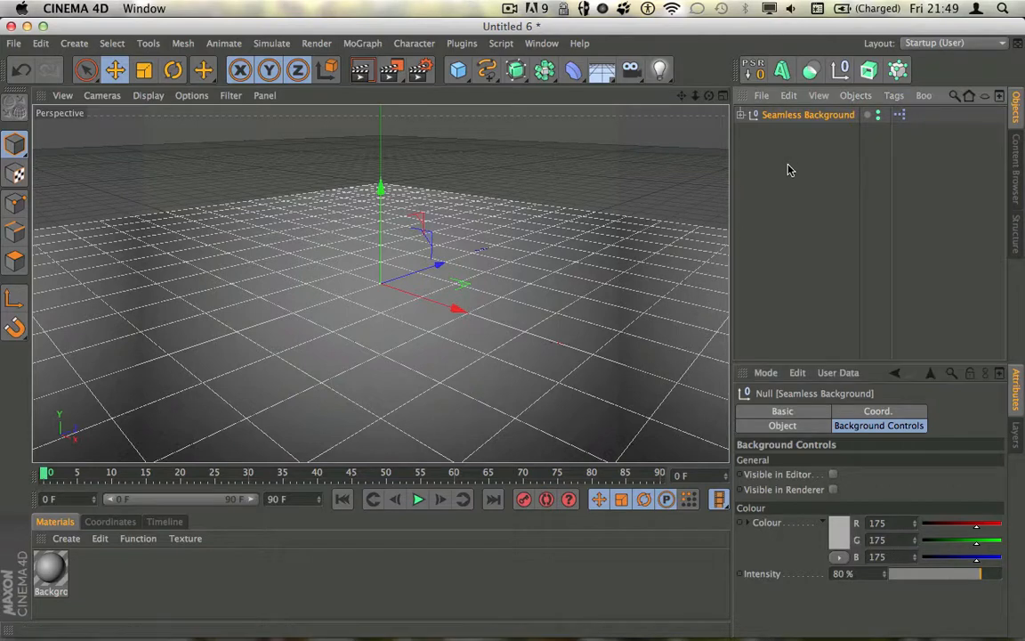
{"action": "left_click", "coordinate": [361, 71]}
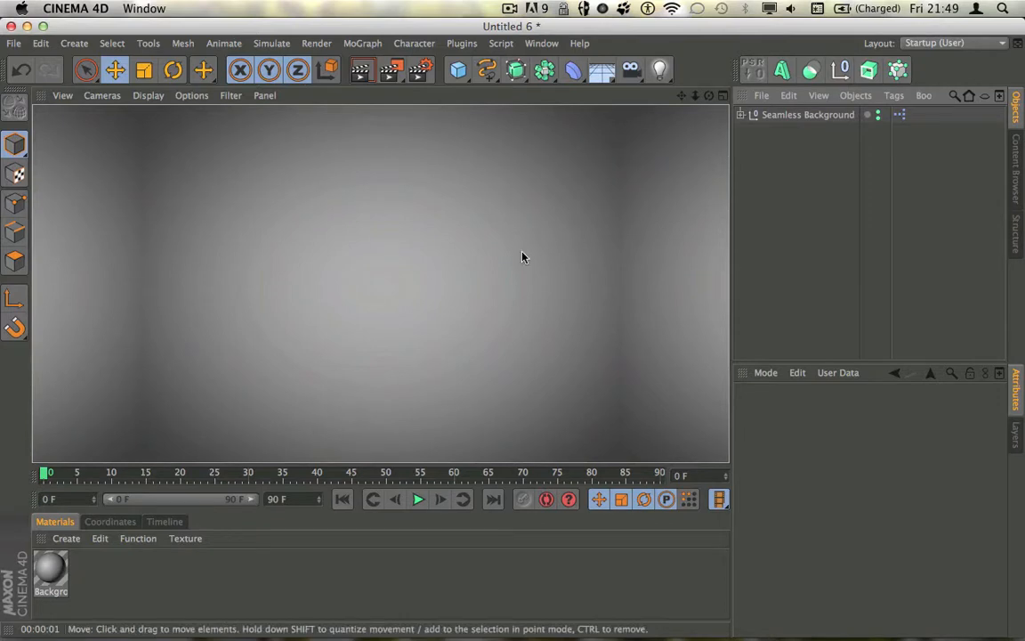
{"action": "left_click", "coordinate": [552, 197]}
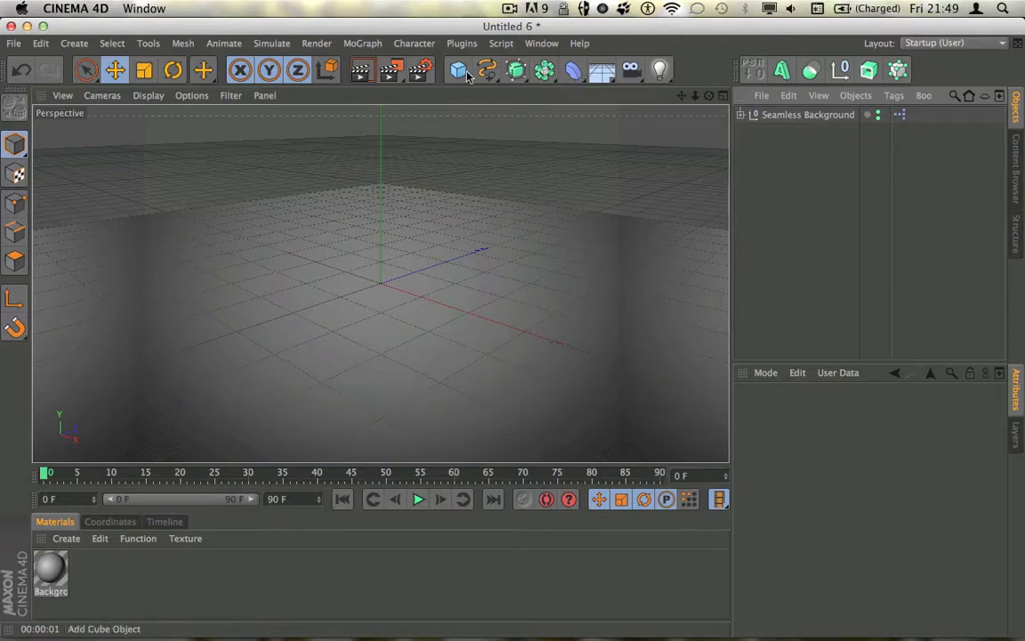
Step: Add a Sphere to the scene and enable the Ambient Occlusion effect in the render settings
{"action": "left_click_drag", "start_coordinate": [457, 70], "coordinate": [784, 113]}
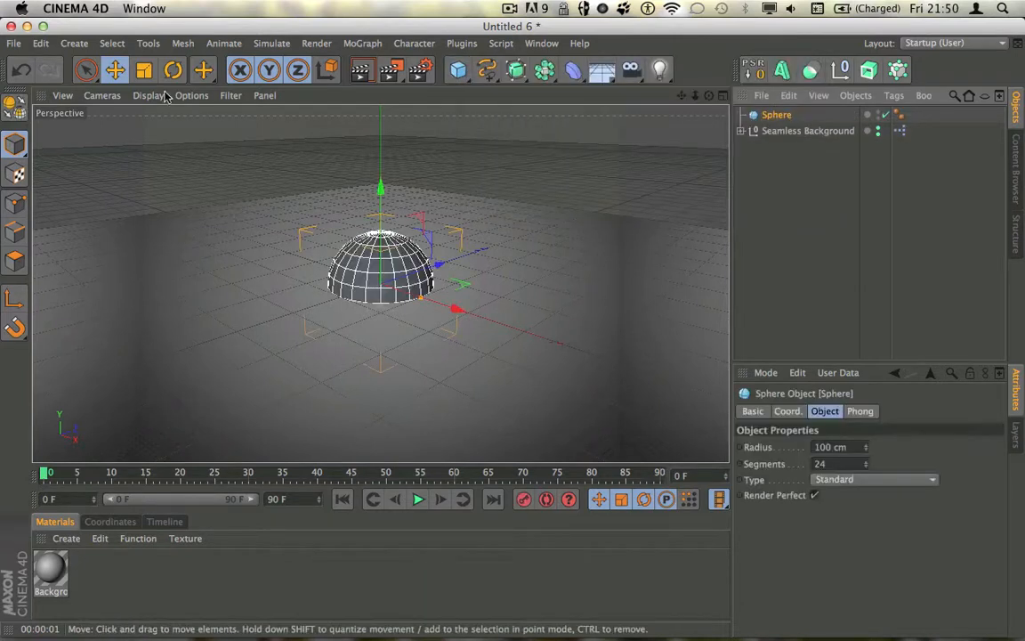
{"action": "key", "text": "super+b"}
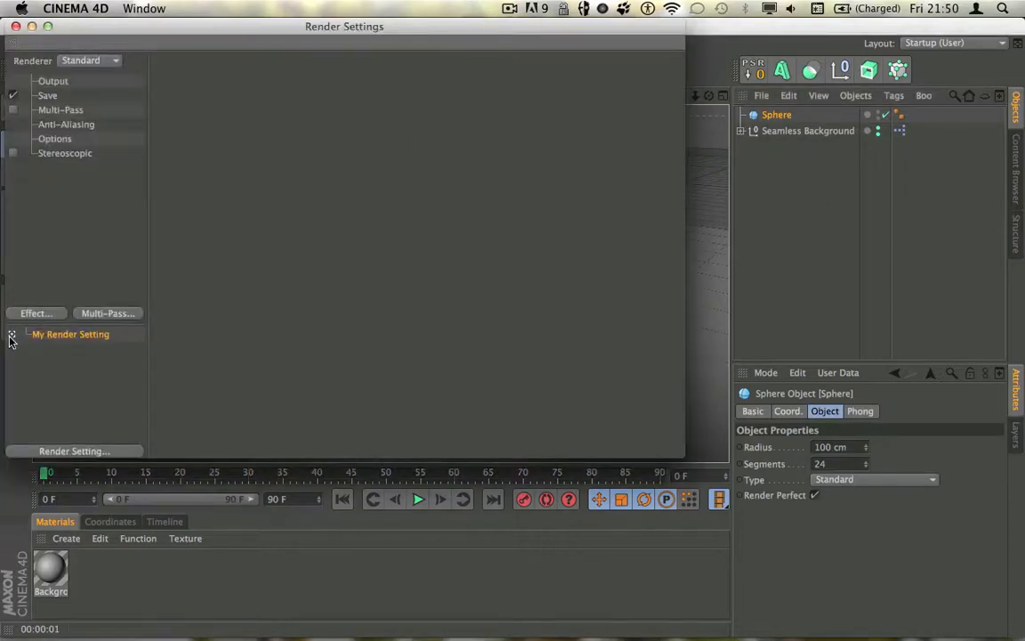
{"action": "left_click", "coordinate": [27, 313]}
{"action": "left_click", "coordinate": [124, 291]}
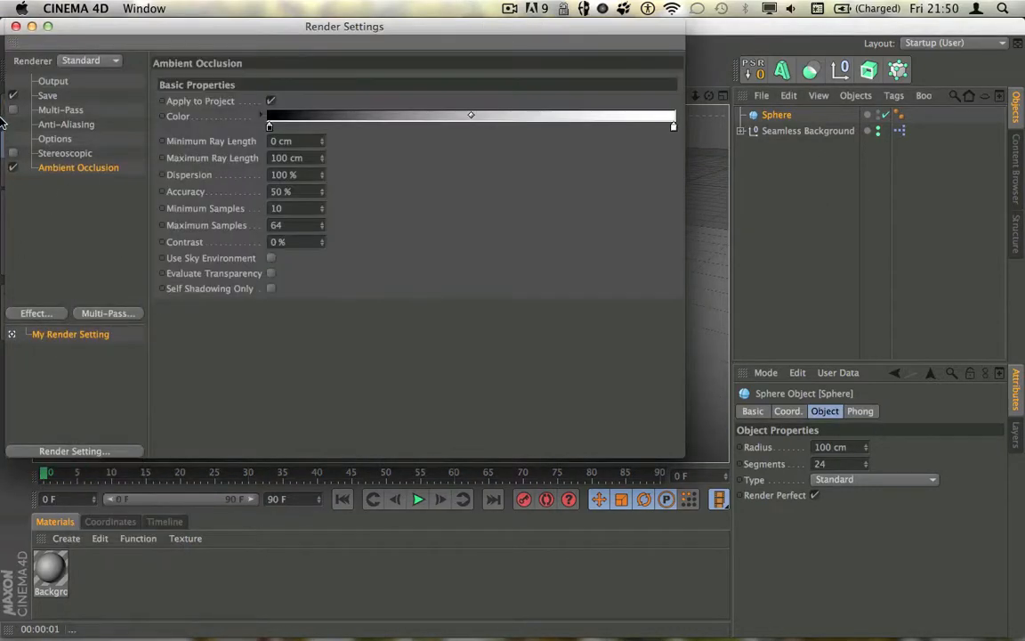
{"action": "left_click", "coordinate": [15, 26]}
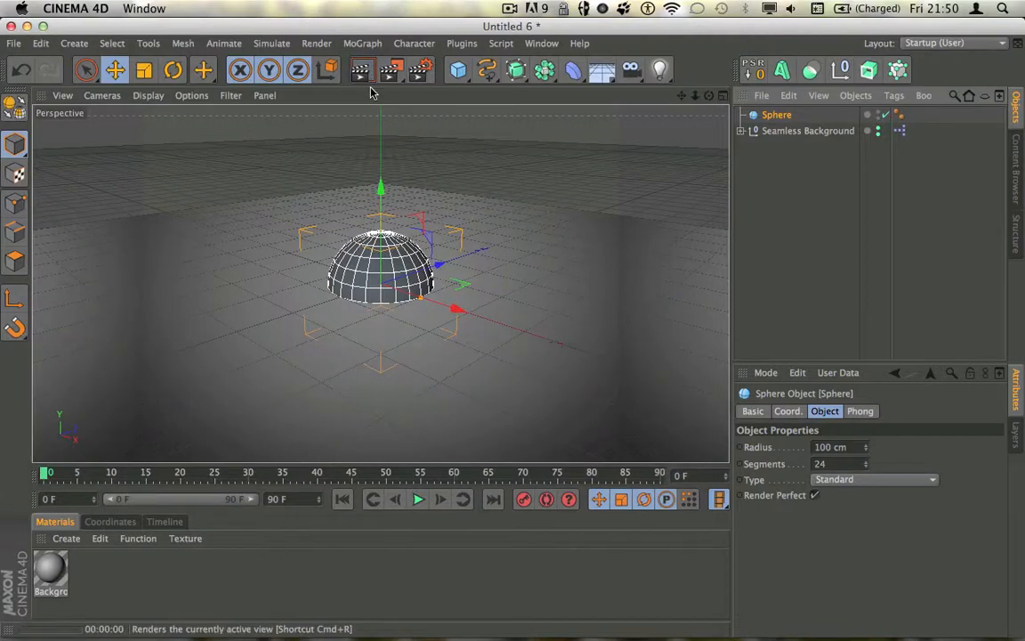
Step: Render the active view to preview the sphere against the seamless background
{"action": "left_click", "coordinate": [327, 69]}
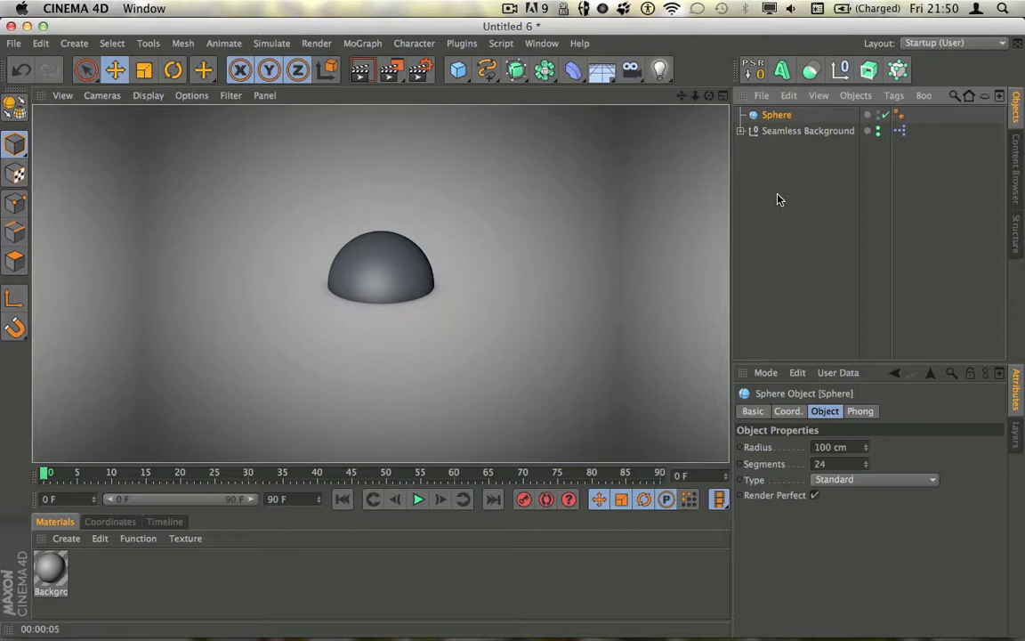
{"action": "left_click", "coordinate": [778, 198]}
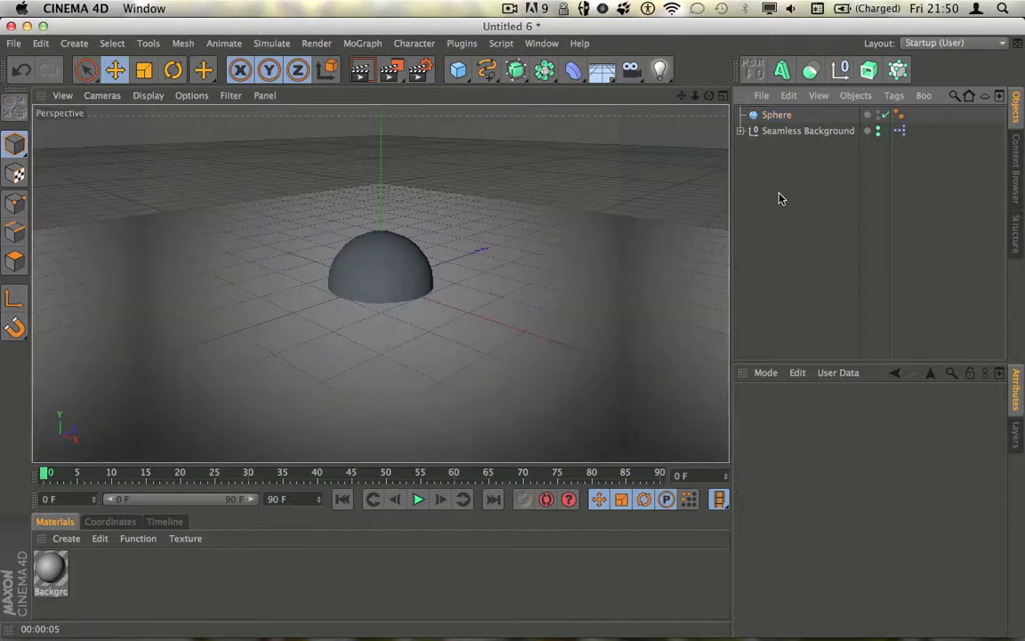
Step: Create a new project and add a Floor object to it
{"action": "key", "text": "super+n"}
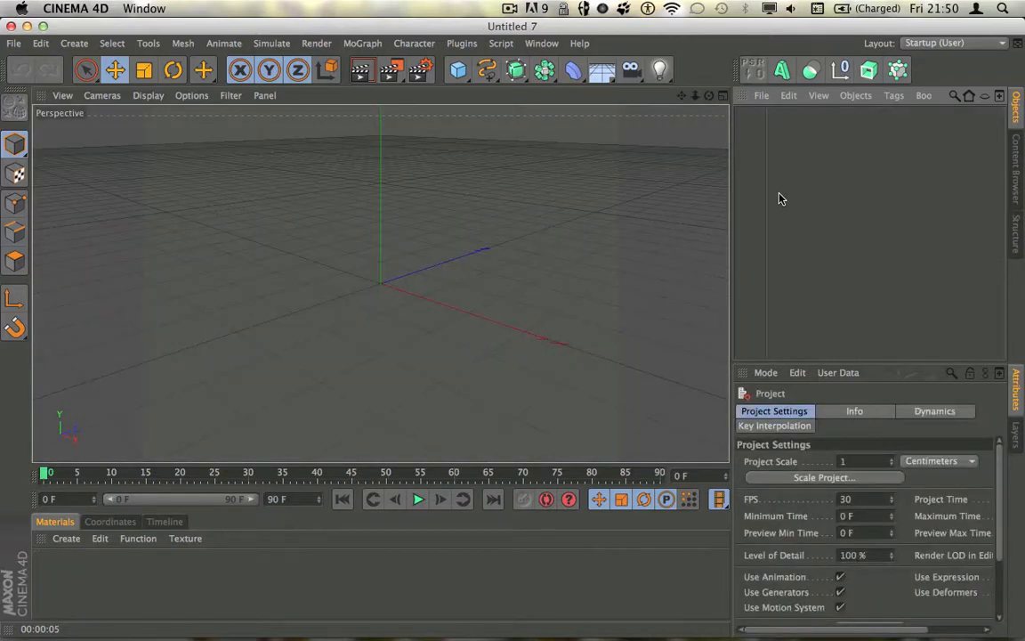
{"action": "left_click", "coordinate": [605, 75]}
{"action": "left_click", "coordinate": [605, 75]}
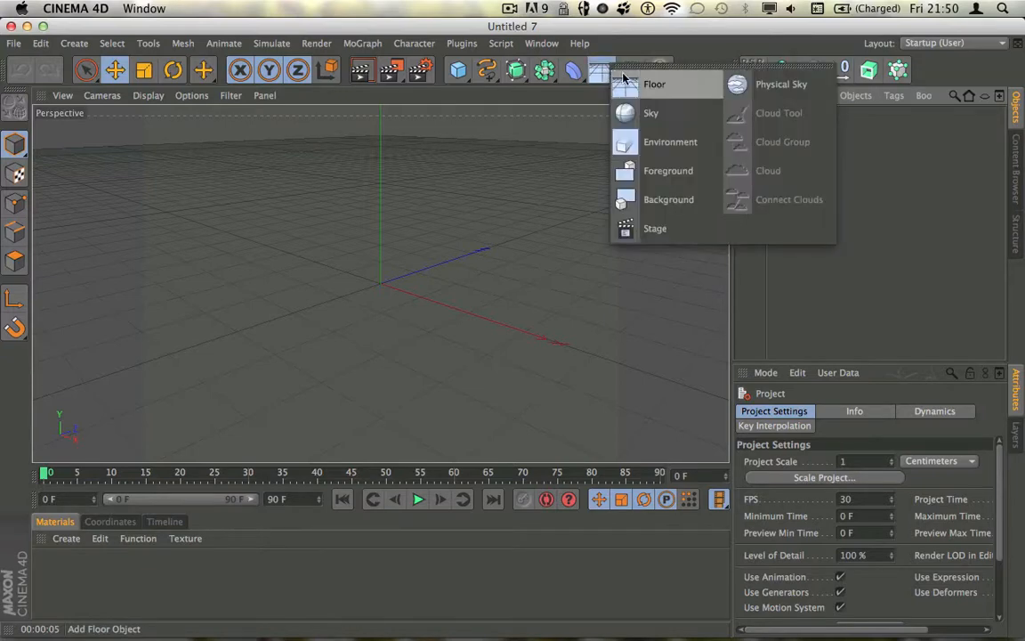
{"action": "left_click", "coordinate": [615, 80]}
Step: Add a Background object and a Null object to the scene alongside the floor, discarding the mistakenly added Foreground object
{"action": "left_click_drag", "start_coordinate": [615, 81], "coordinate": [688, 187]}
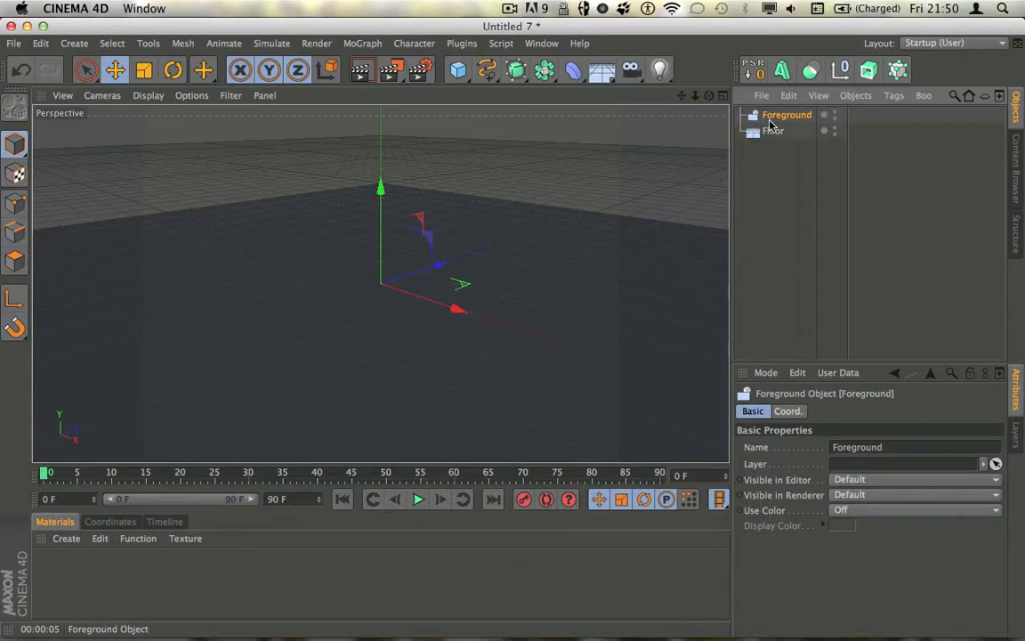
{"action": "key", "text": "Delete"}
{"action": "left_click_drag", "start_coordinate": [629, 71], "coordinate": [660, 202]}
{"action": "left_click", "coordinate": [757, 148]}
{"action": "left_click", "coordinate": [841, 72]}
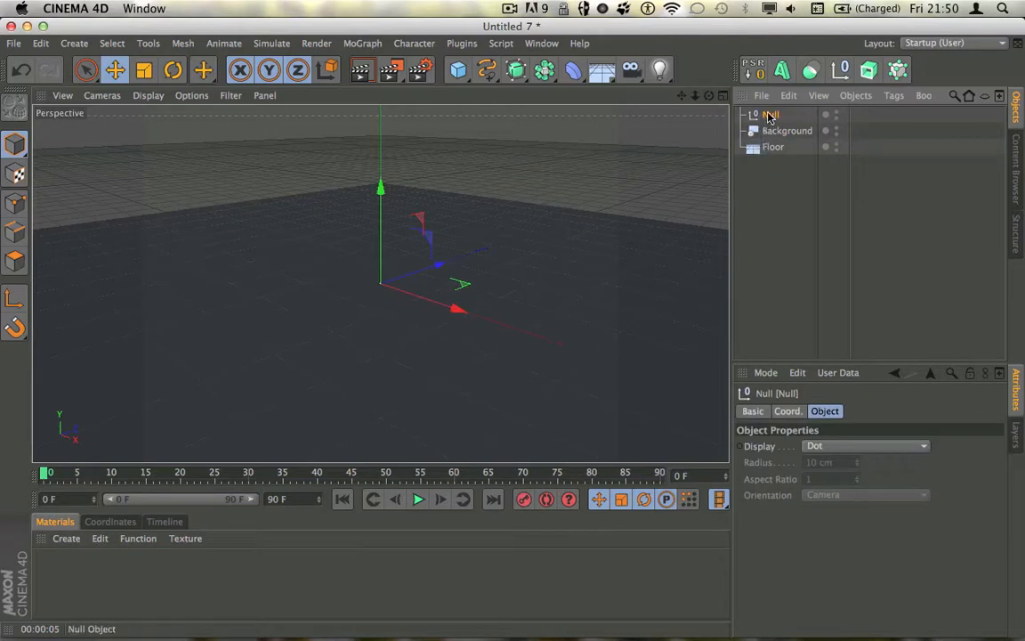
{"action": "left_click", "coordinate": [79, 43]}
{"action": "mouse_move", "coordinate": [80, 67]}
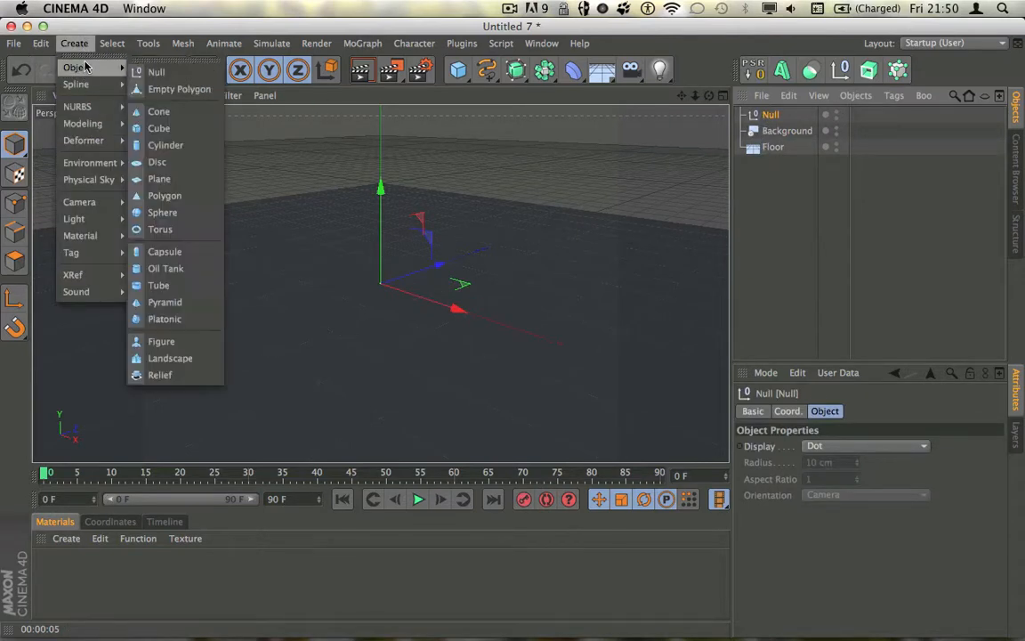
{"action": "left_click", "coordinate": [773, 174]}
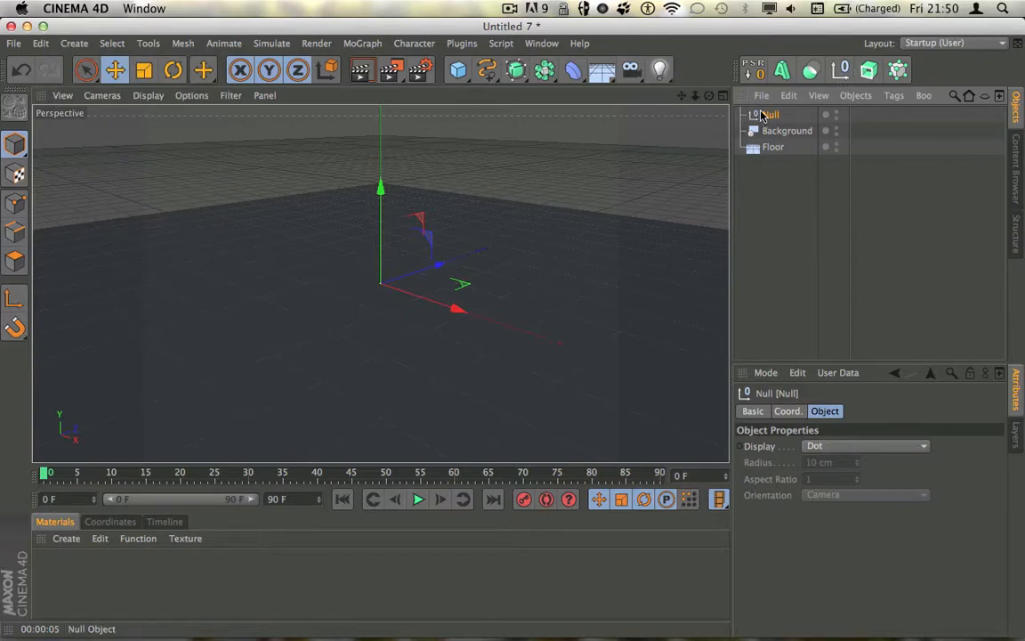
Step: Rename the Null object as Seamless Background
{"action": "double_click", "coordinate": [770, 116]}
{"action": "type", "text": "Seamless B"}
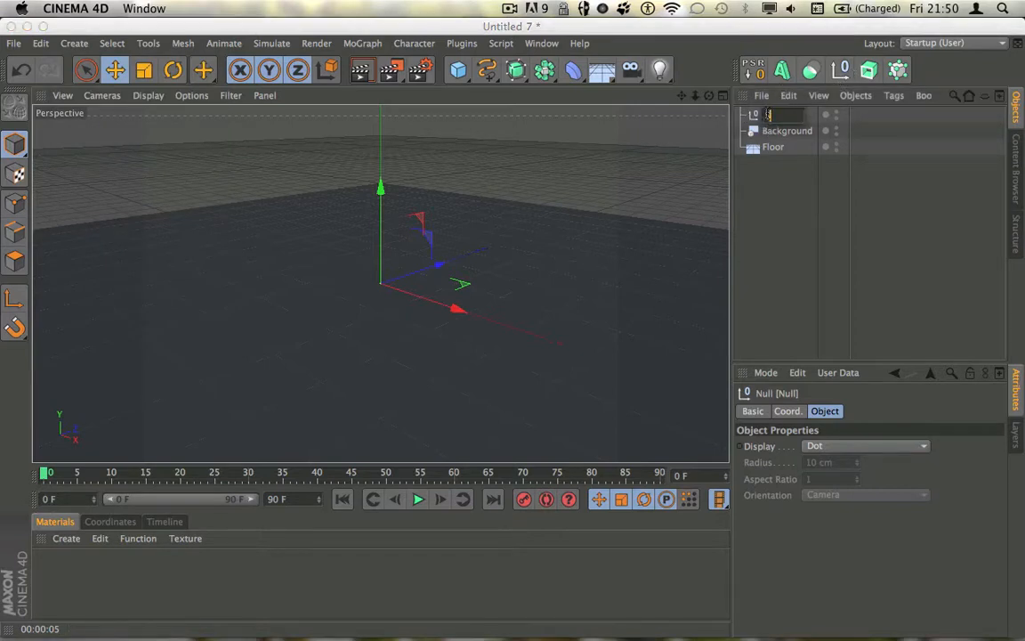
{"action": "type", "text": "ackgrou"}
{"action": "type", "text": "nd"}
{"action": "key", "text": "Return"}
{"action": "left_click", "coordinate": [780, 161]}
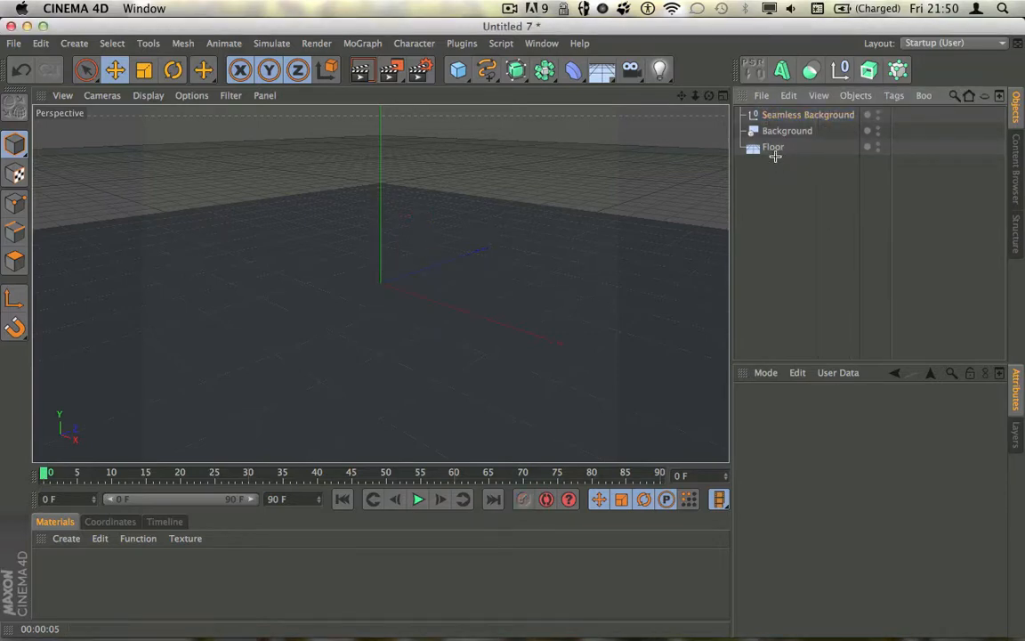
Step: Add a Compositing tag to the Floor object
{"action": "left_click", "coordinate": [775, 150]}
{"action": "right_click", "coordinate": [775, 176]}
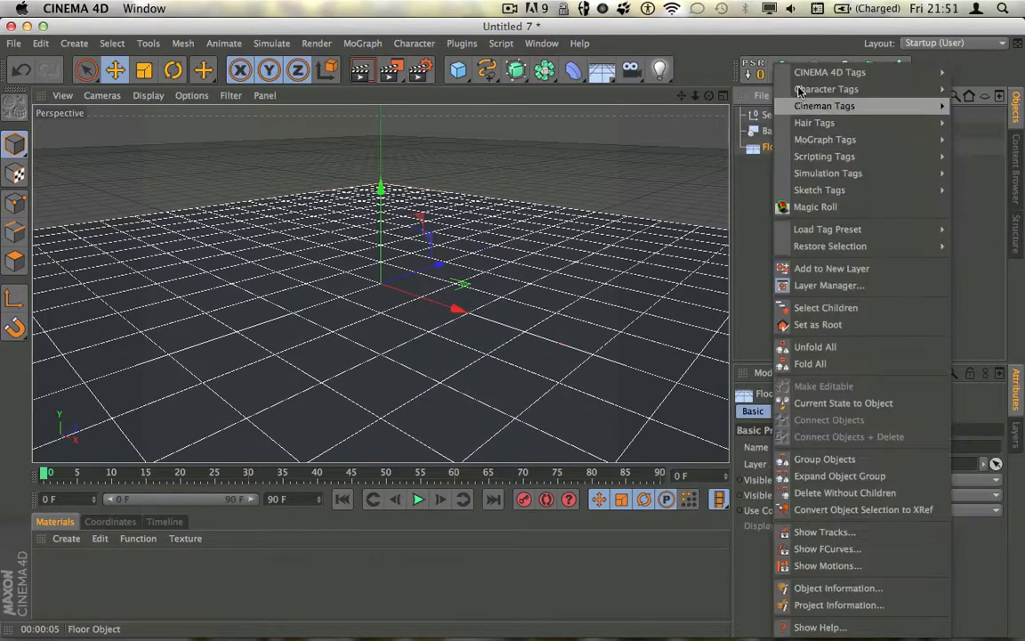
{"action": "mouse_move", "coordinate": [828, 72]}
{"action": "left_click", "coordinate": [704, 140]}
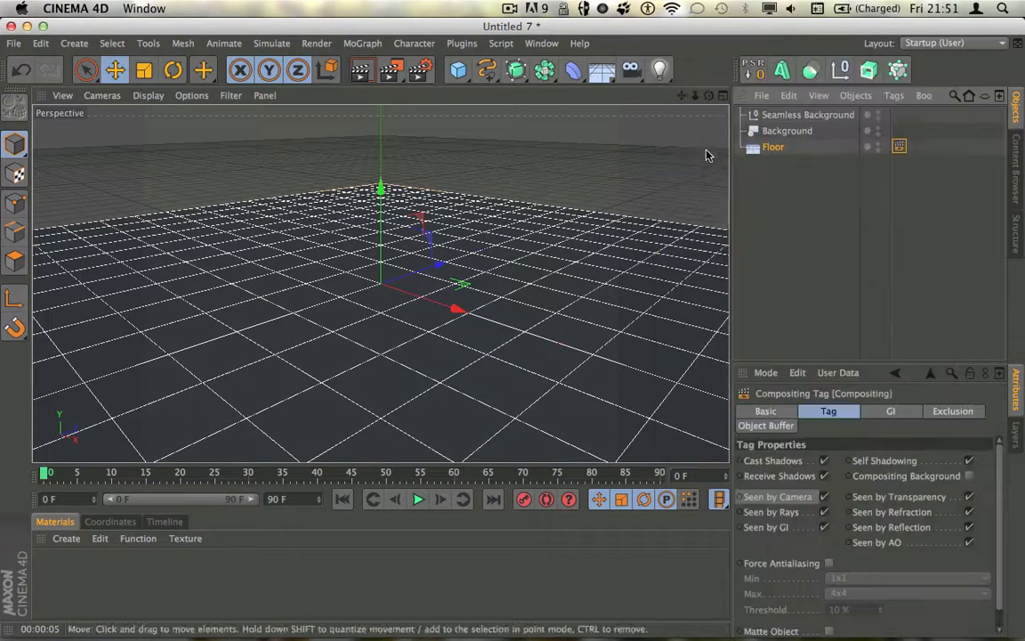
Step: Enable Compositing Background in the Floor's Compositing tag
{"action": "right_click", "coordinate": [780, 151]}
{"action": "mouse_move", "coordinate": [815, 76]}
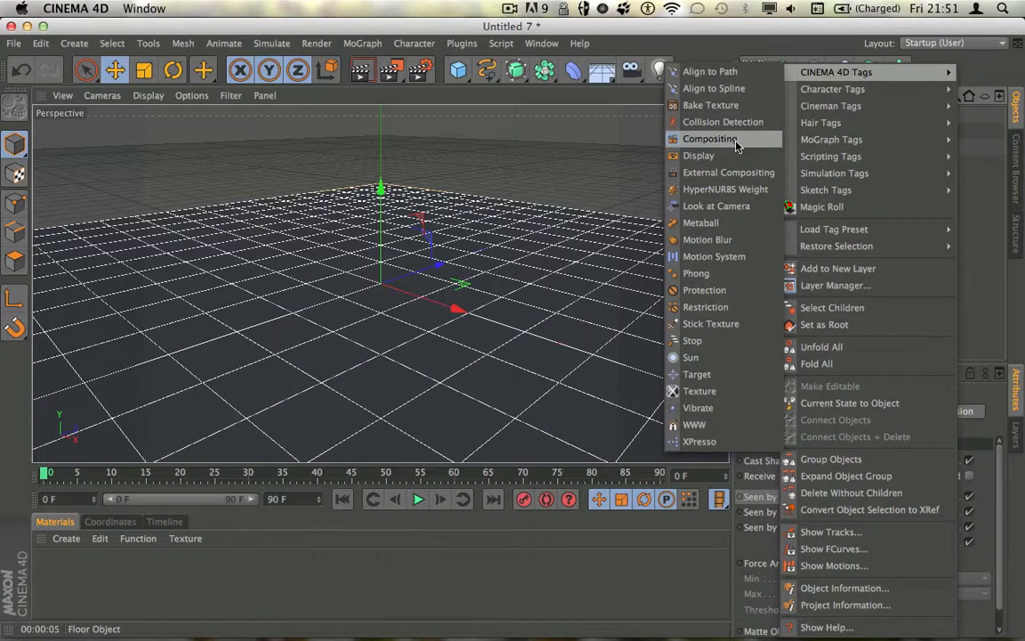
{"action": "mouse_move", "coordinate": [912, 144]}
{"action": "left_click", "coordinate": [969, 154]}
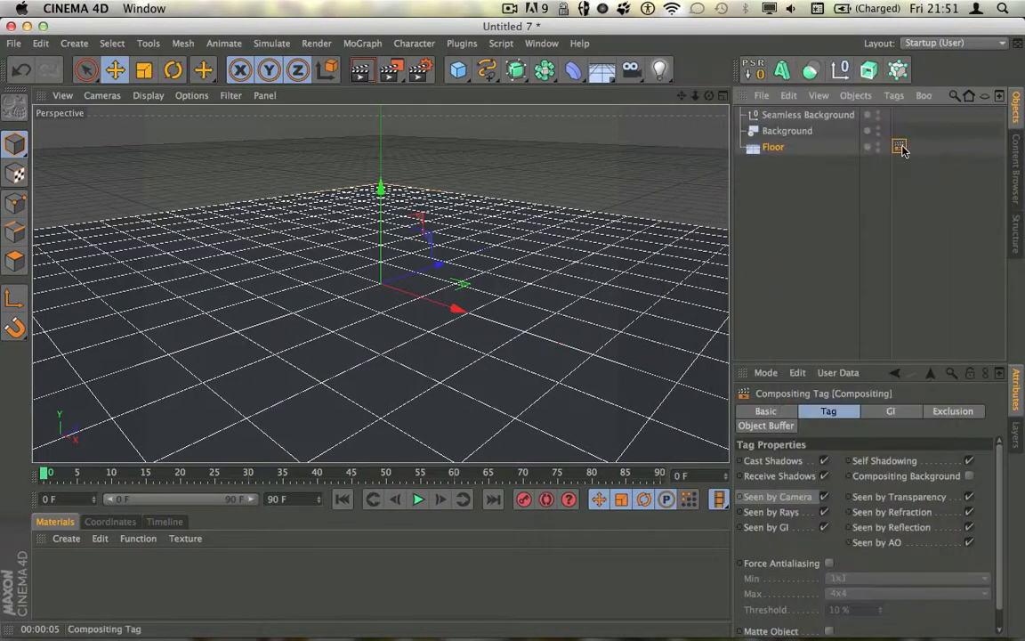
{"action": "left_click", "coordinate": [969, 478]}
{"action": "left_click", "coordinate": [776, 176]}
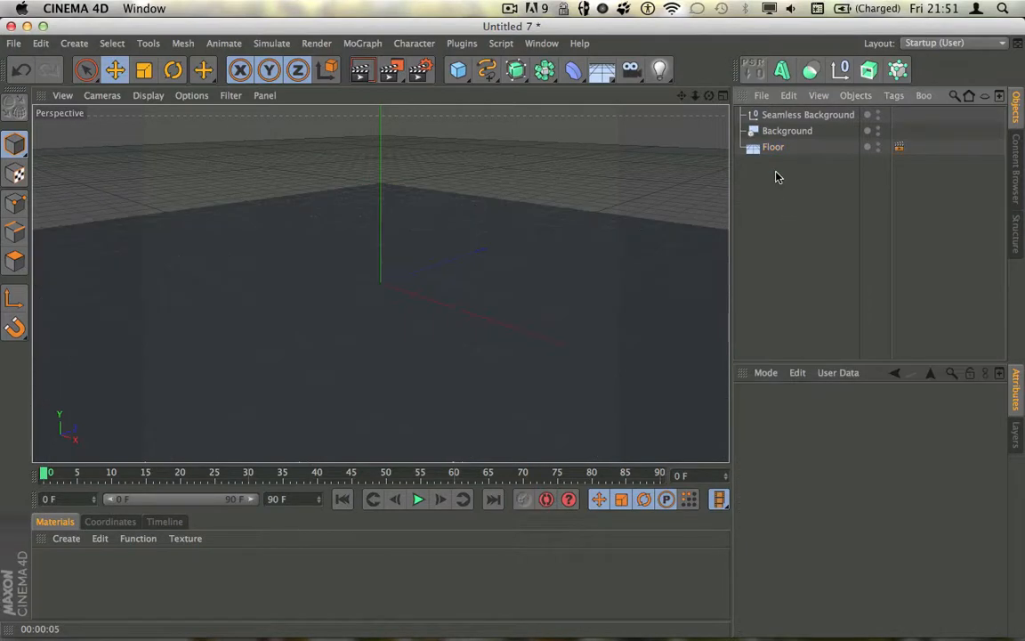
Step: Create a new material, open it for editing and set its preview shape to Plane
{"action": "double_click", "coordinate": [58, 572]}
{"action": "double_click", "coordinate": [58, 572]}
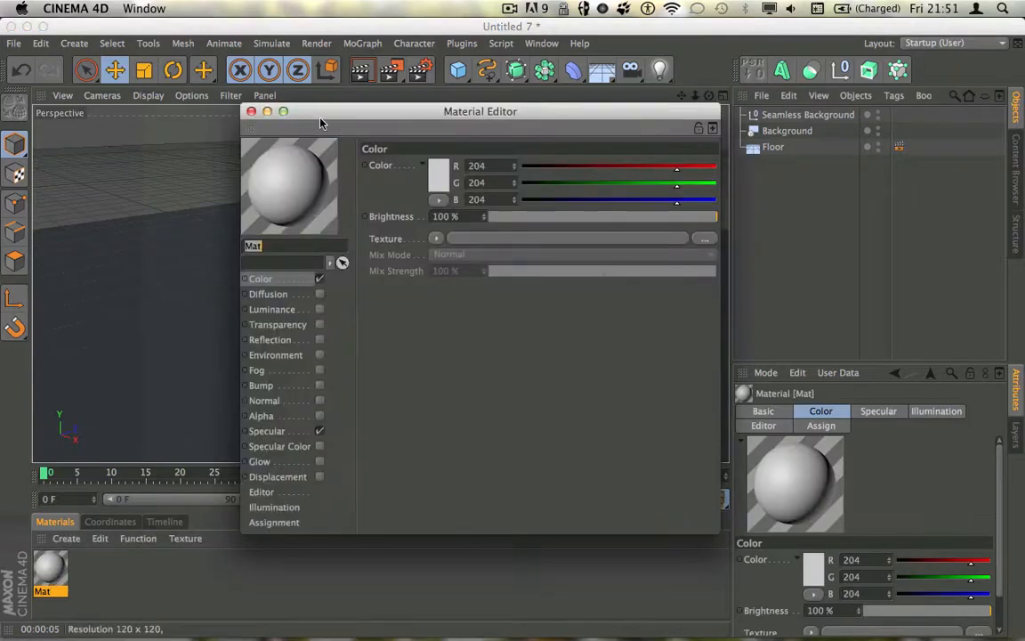
{"action": "left_click_drag", "start_coordinate": [322, 122], "coordinate": [339, 105]}
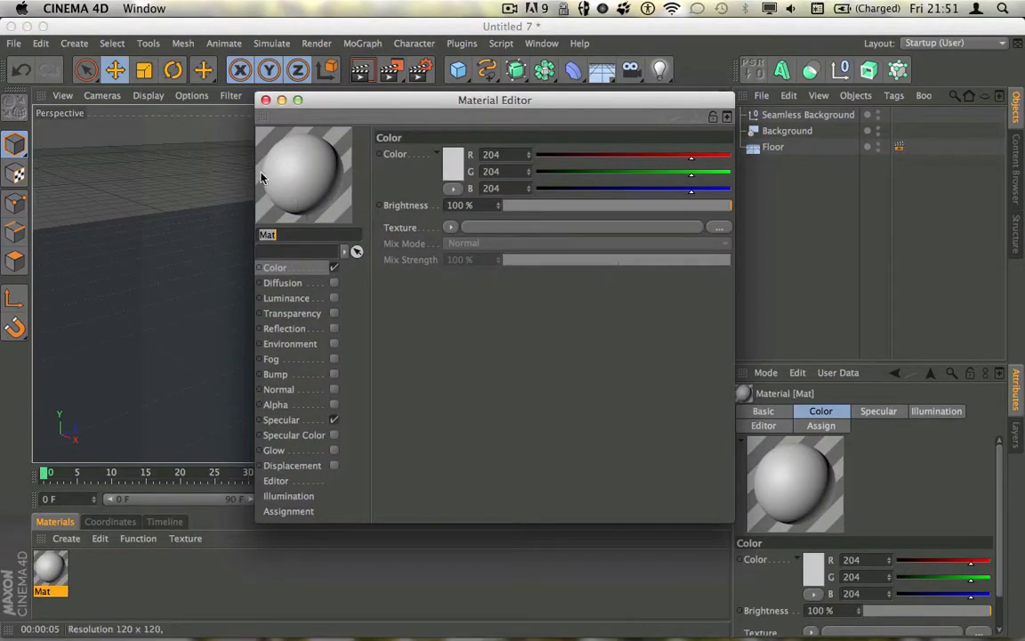
{"action": "right_click", "coordinate": [292, 181]}
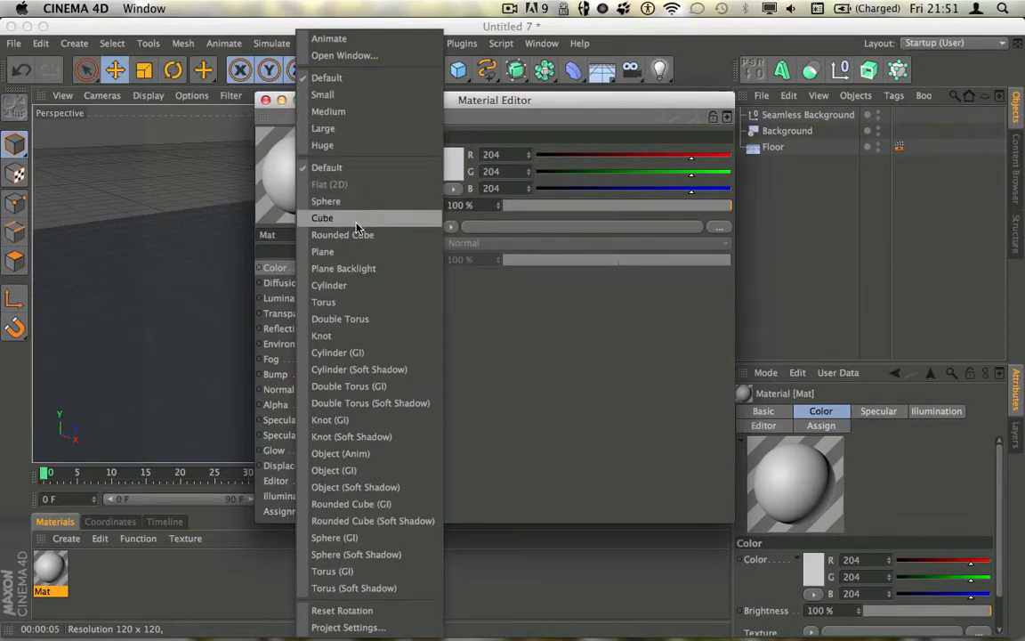
{"action": "left_click", "coordinate": [294, 186]}
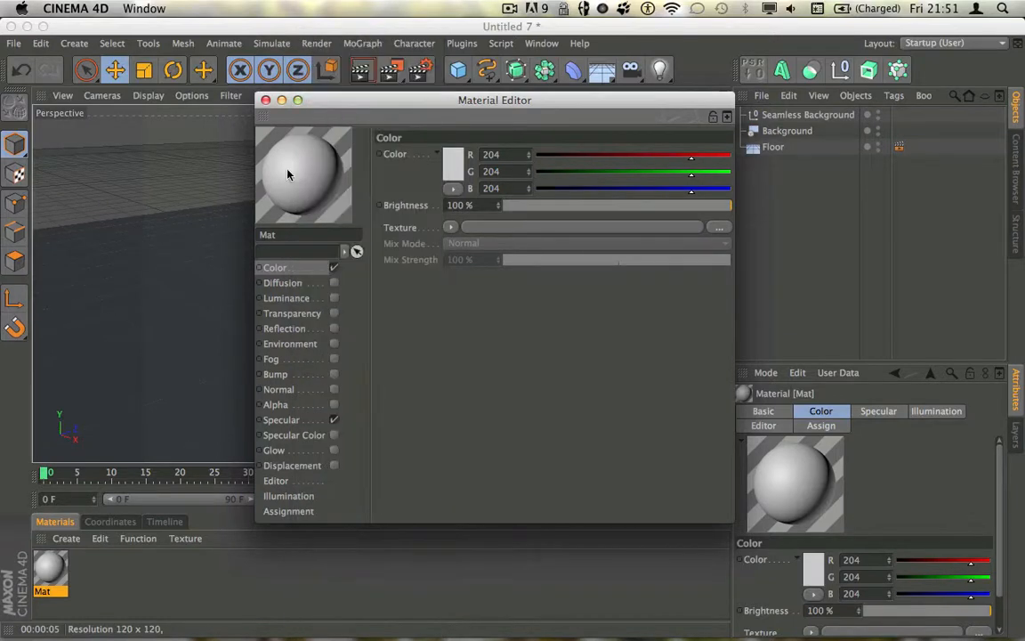
{"action": "right_click", "coordinate": [316, 161]}
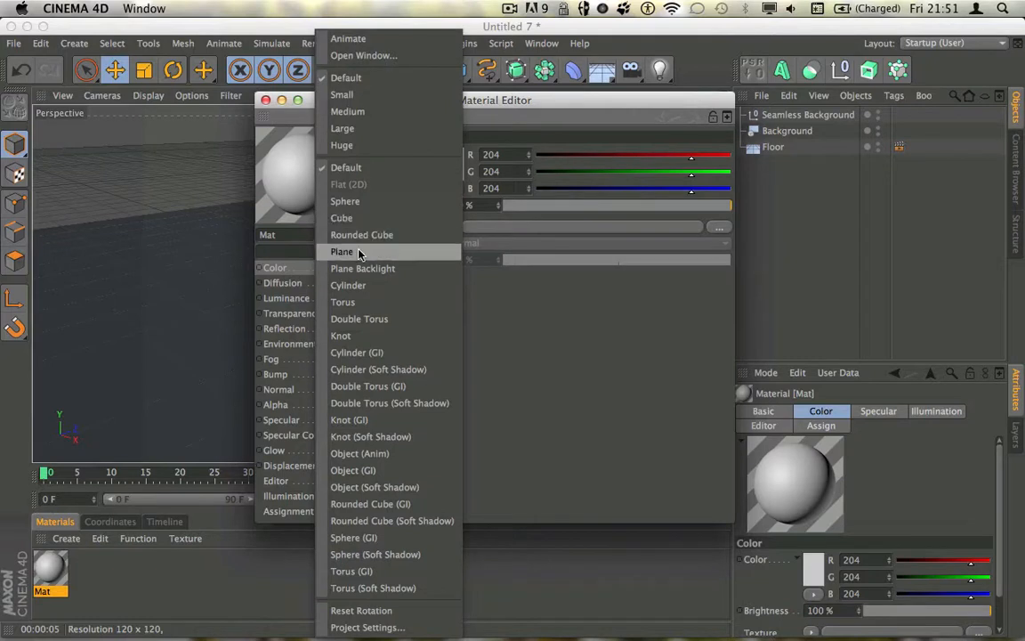
{"action": "left_click", "coordinate": [327, 252]}
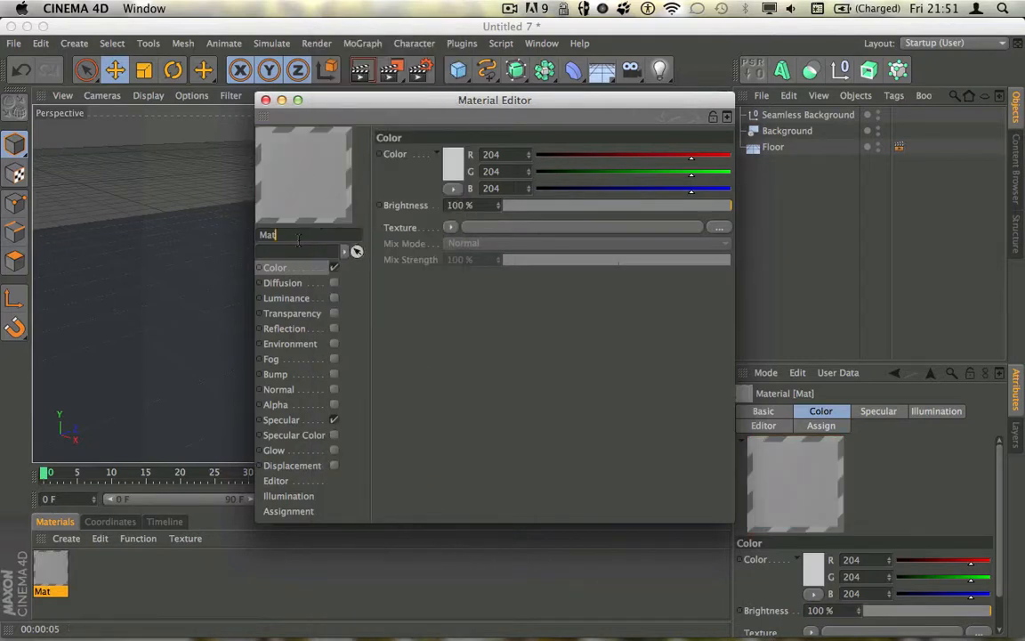
Step: Try to rename the new material as Background and close its editor
{"action": "double_click", "coordinate": [267, 237]}
{"action": "type", "text": "Background"}
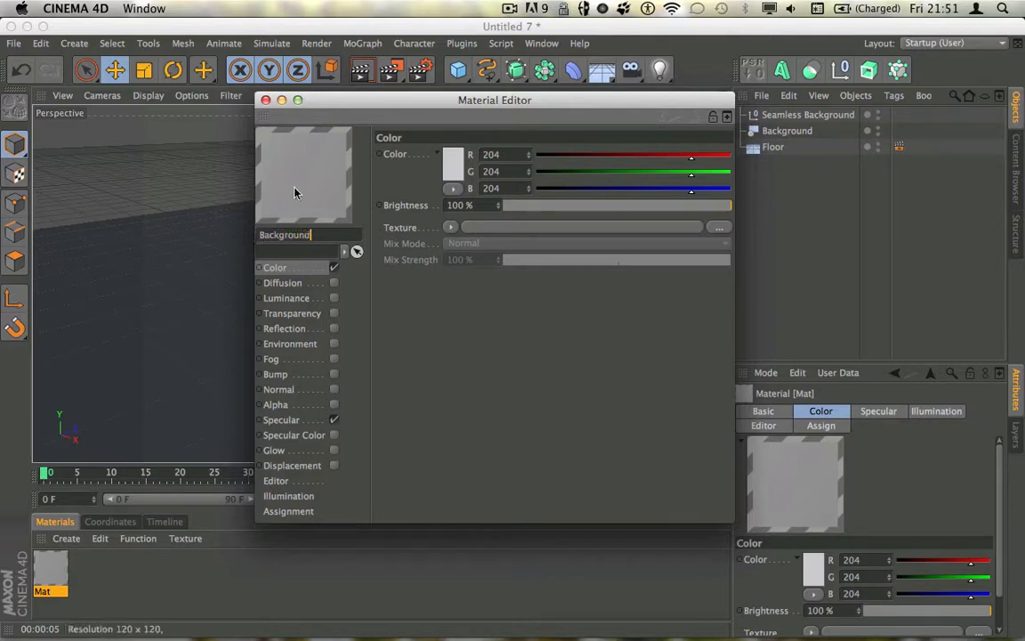
{"action": "left_click", "coordinate": [265, 100]}
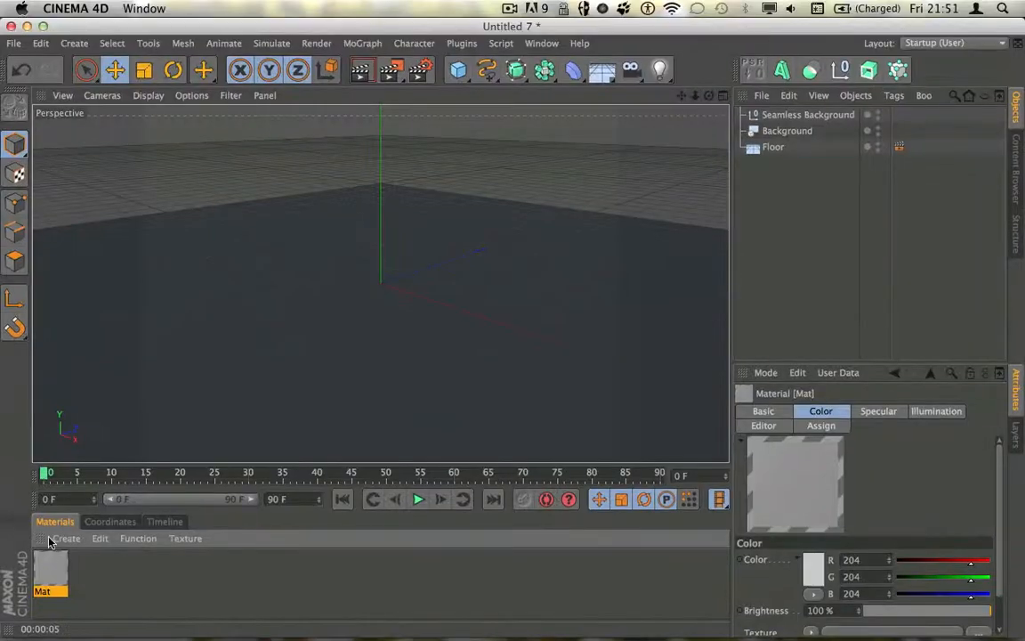
Step: Apply the new material to the Background object and copy its texture tag to the Floor
{"action": "left_click_drag", "start_coordinate": [51, 569], "coordinate": [786, 141]}
{"action": "left_click_drag", "start_coordinate": [898, 132], "coordinate": [773, 148], "text": "ctrl"}
{"action": "left_click", "coordinate": [844, 165]}
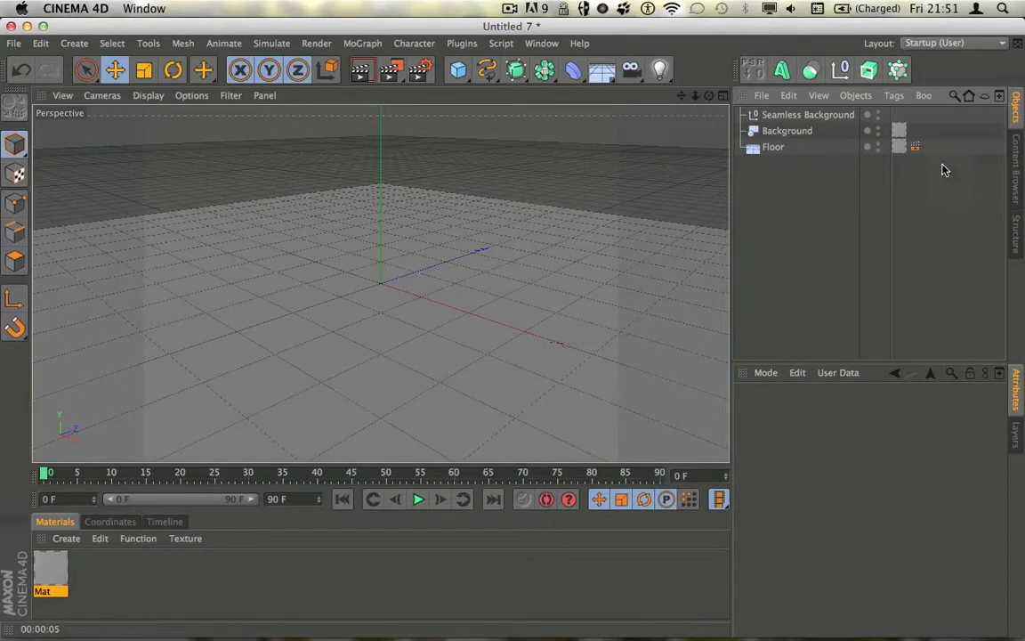
Step: Check the projection setting in the texture tags of both the Background and the Floor
{"action": "left_click_drag", "start_coordinate": [907, 172], "coordinate": [898, 124]}
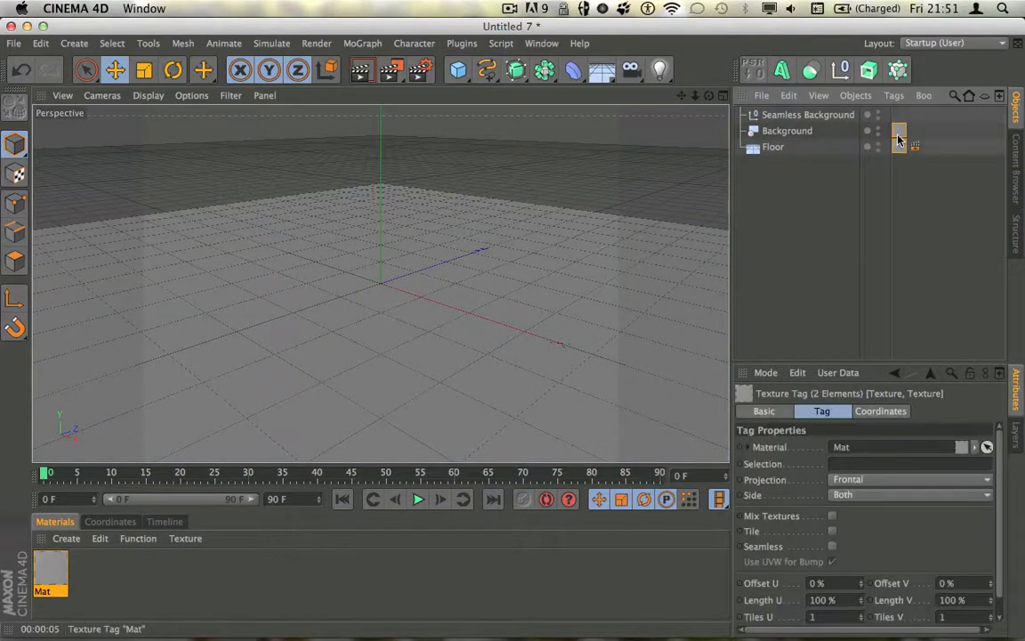
{"action": "left_click", "coordinate": [773, 175]}
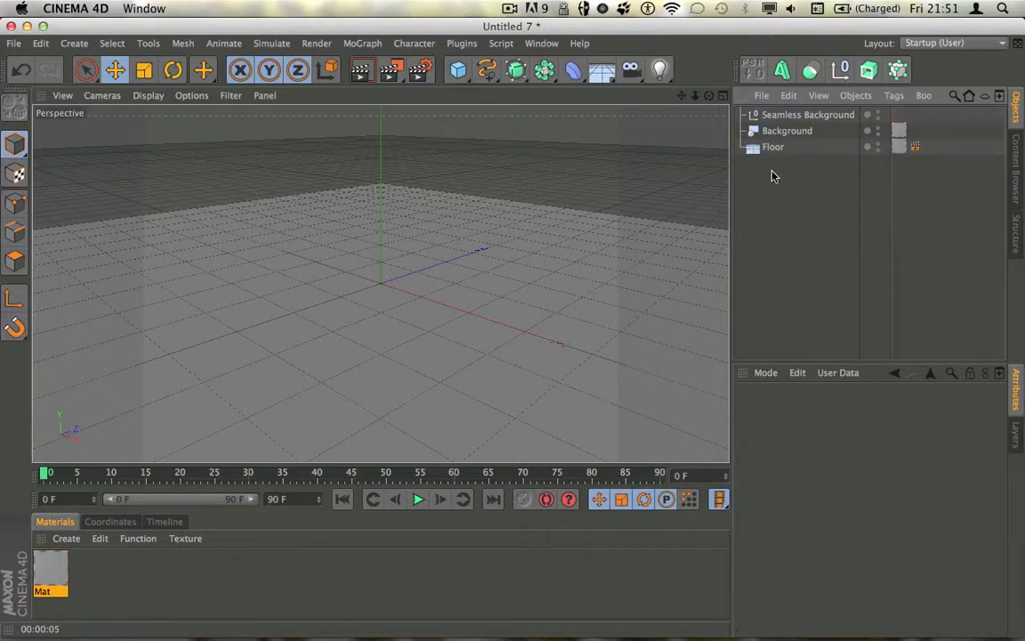
{"action": "left_click", "coordinate": [899, 131]}
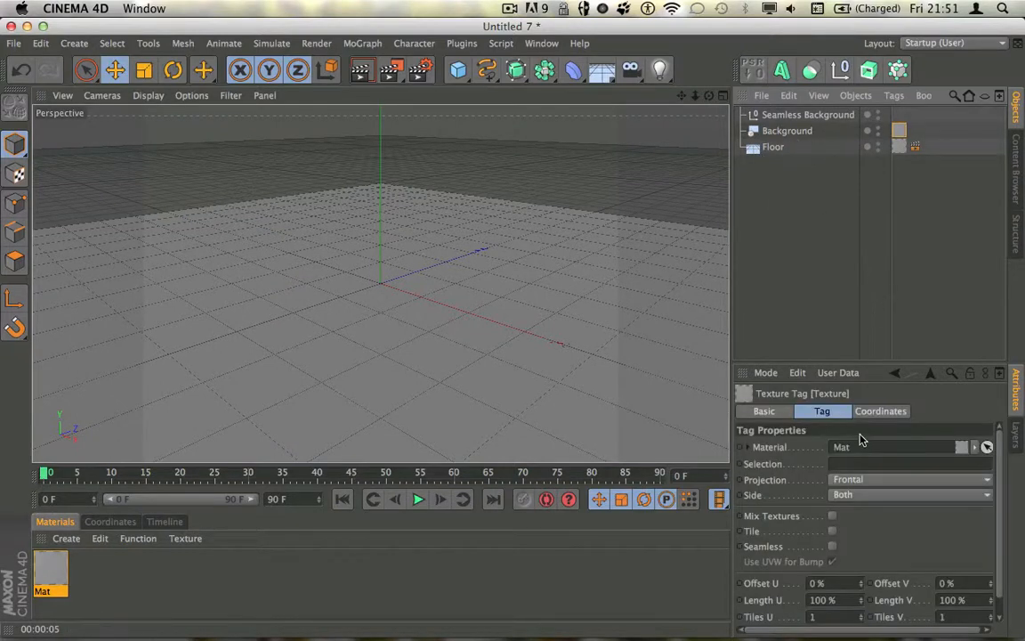
{"action": "left_click", "coordinate": [867, 480]}
{"action": "left_click", "coordinate": [794, 300]}
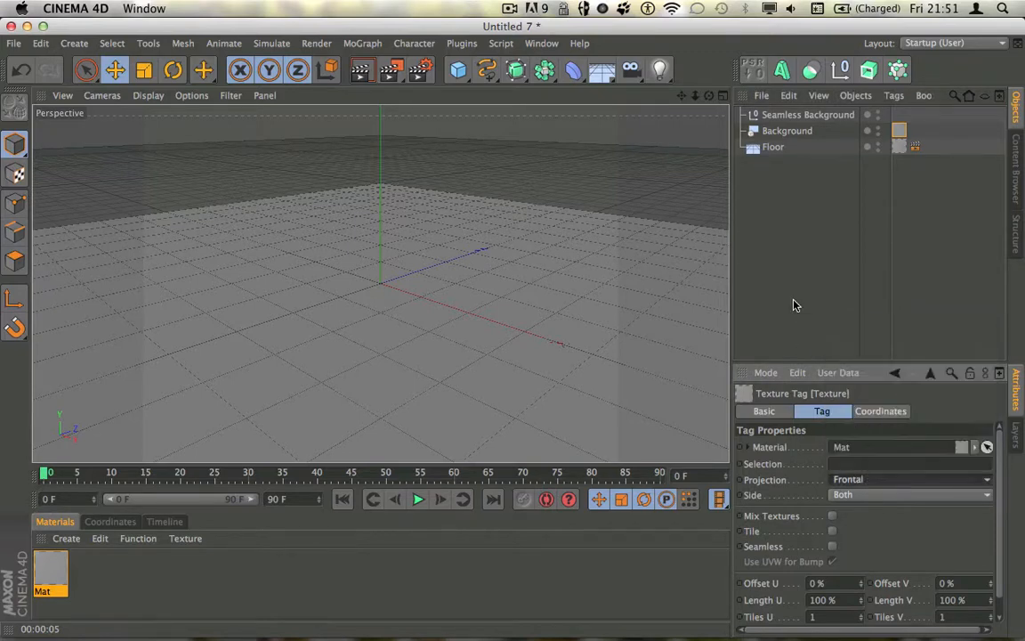
{"action": "left_click", "coordinate": [779, 136]}
{"action": "left_click", "coordinate": [778, 149]}
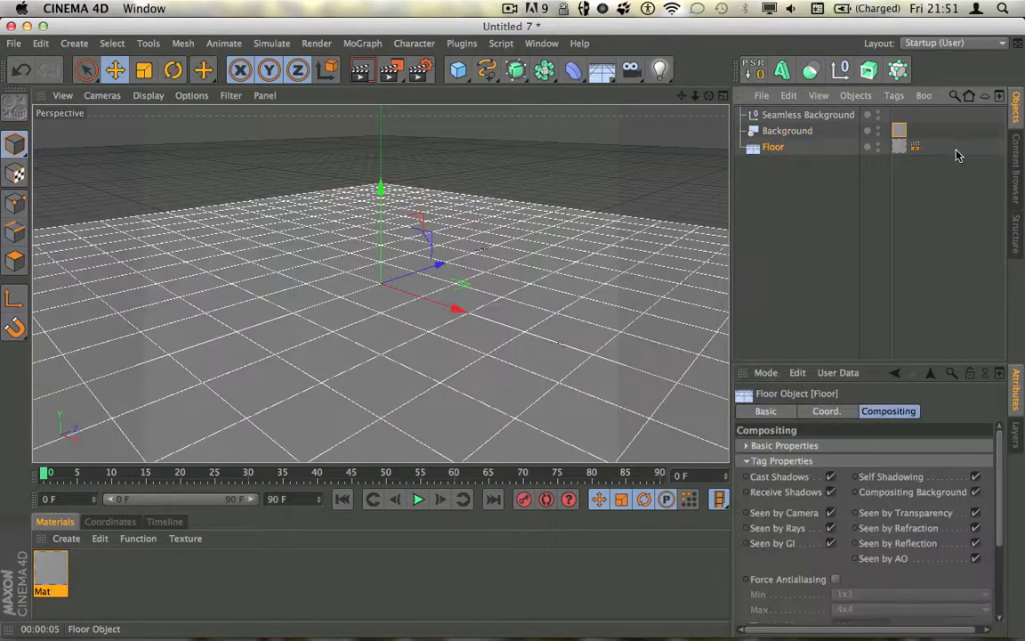
{"action": "left_click", "coordinate": [899, 146]}
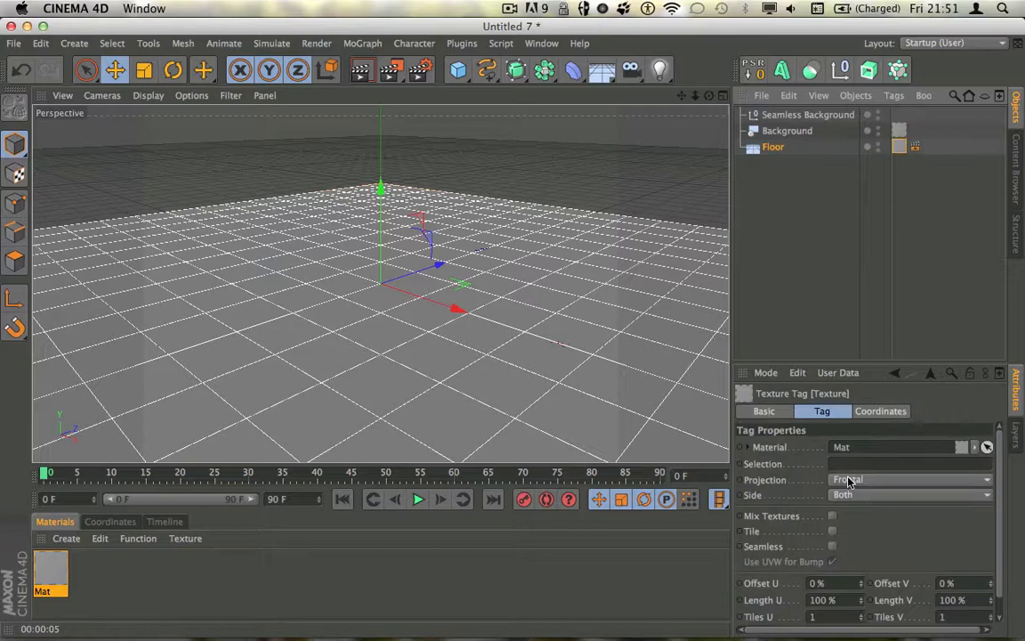
{"action": "left_click", "coordinate": [769, 206]}
Step: Add a Cube and render the active view to test how the floor blends with the background
{"action": "key", "text": "super+r"}
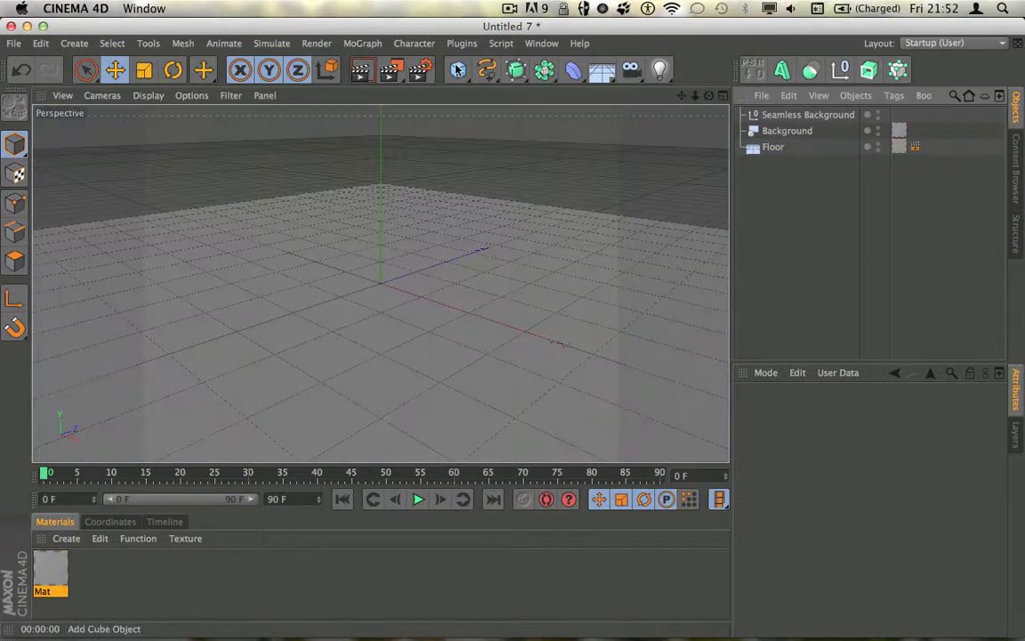
{"action": "left_click", "coordinate": [458, 70]}
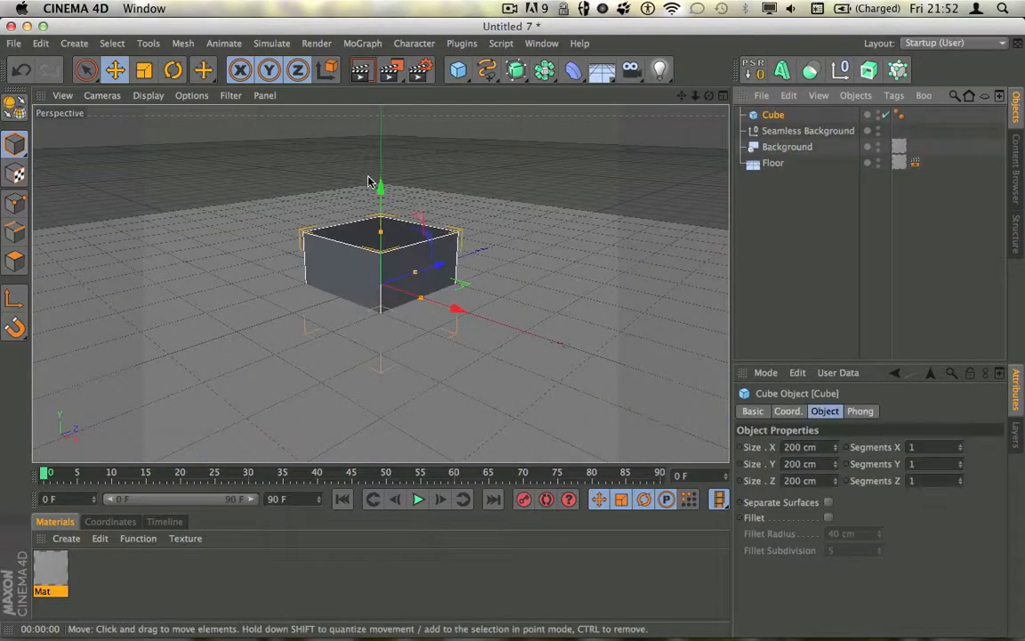
{"action": "left_click", "coordinate": [360, 69]}
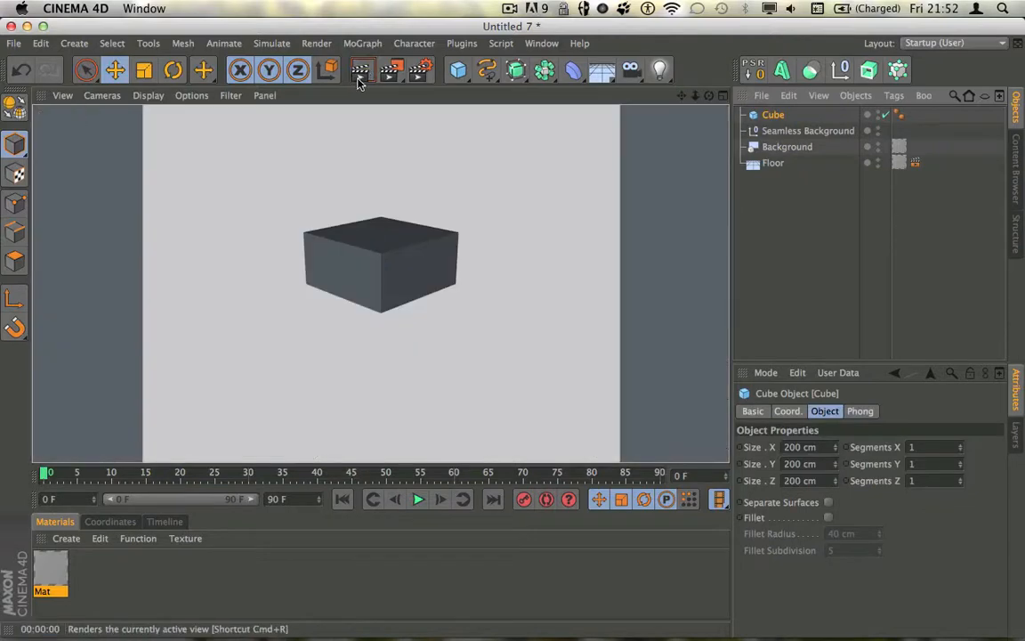
Step: Delete the test Cube from the scene
{"action": "left_click", "coordinate": [823, 176]}
{"action": "left_click", "coordinate": [765, 114]}
{"action": "key", "text": "Delete"}
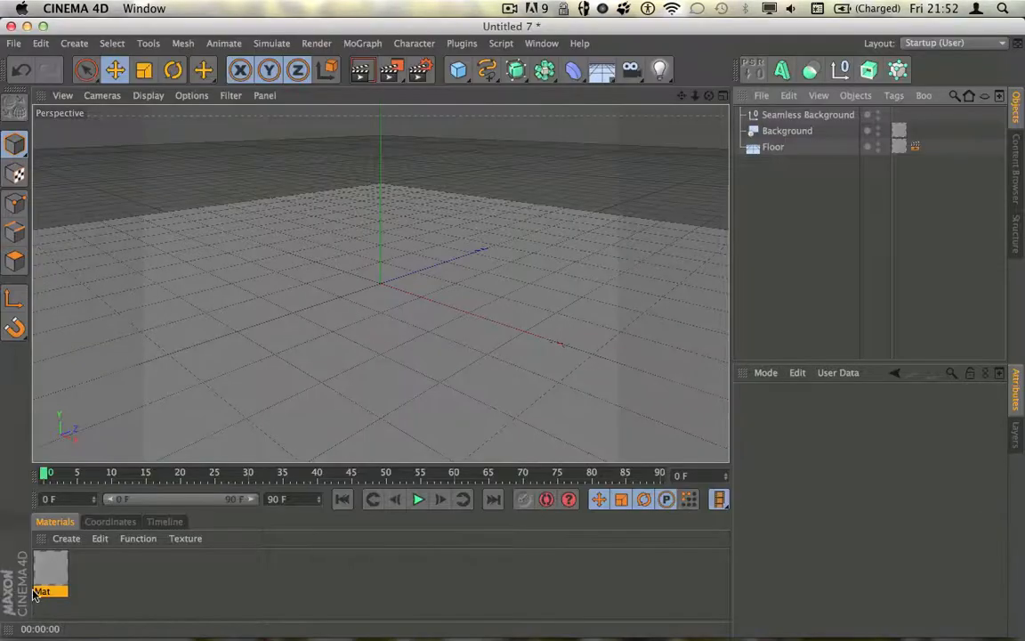
Step: Open the material applied to the floor and background for editing and rename it as Background
{"action": "left_click", "coordinate": [46, 576]}
{"action": "double_click", "coordinate": [47, 576]}
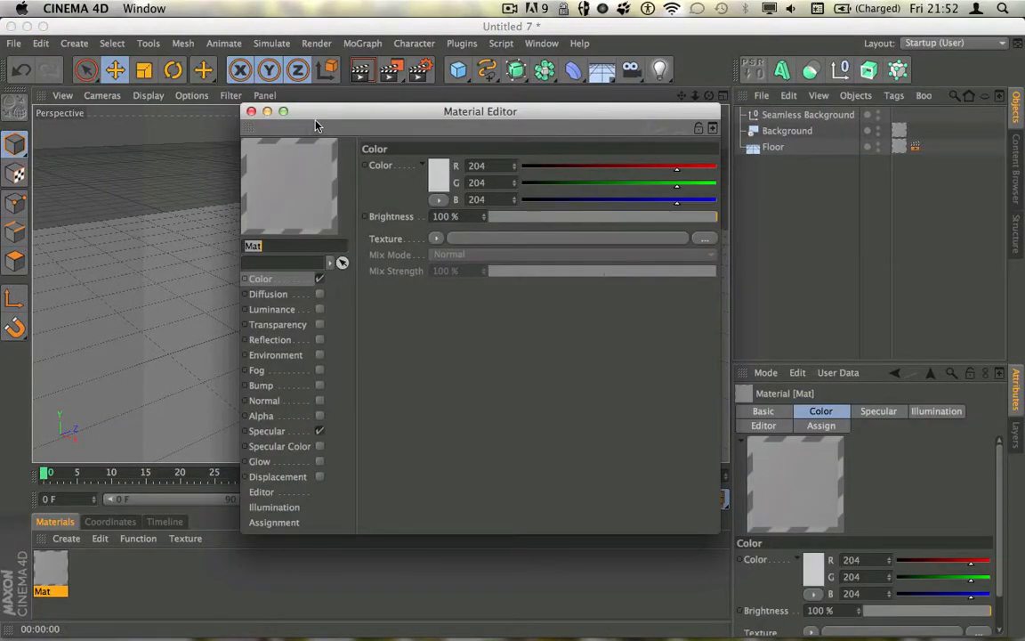
{"action": "left_click_drag", "start_coordinate": [315, 125], "coordinate": [368, 131]}
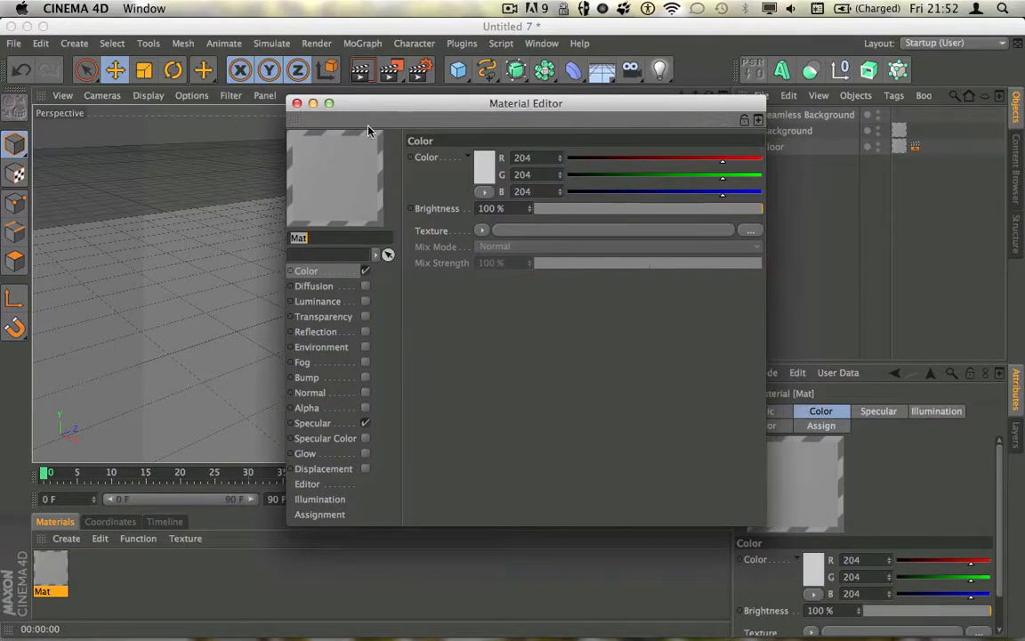
{"action": "type", "text": "Backgrou"}
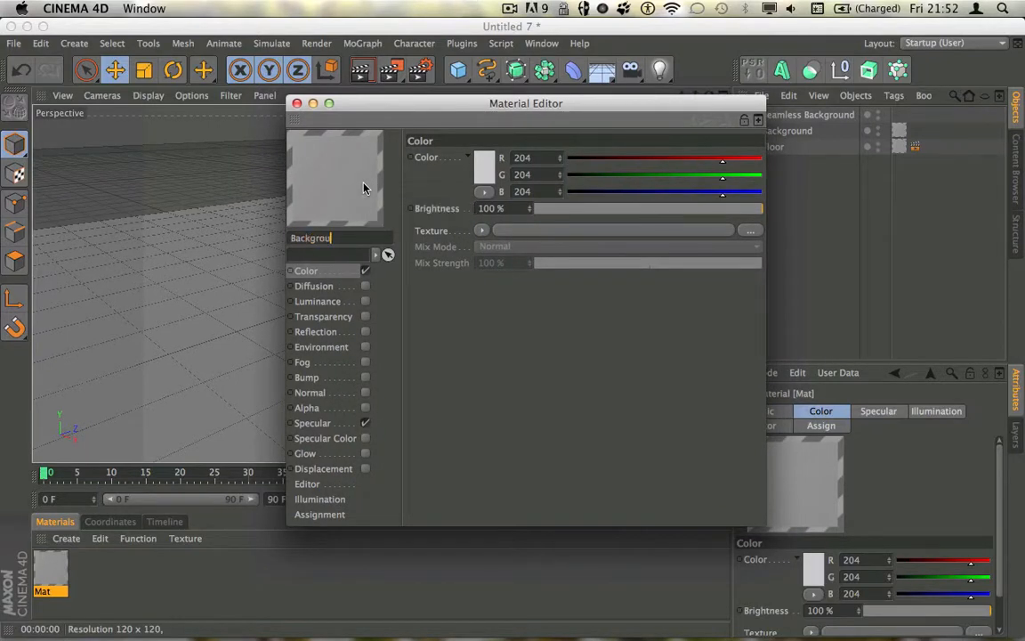
{"action": "type", "text": "nd"}
{"action": "key", "text": "Return"}
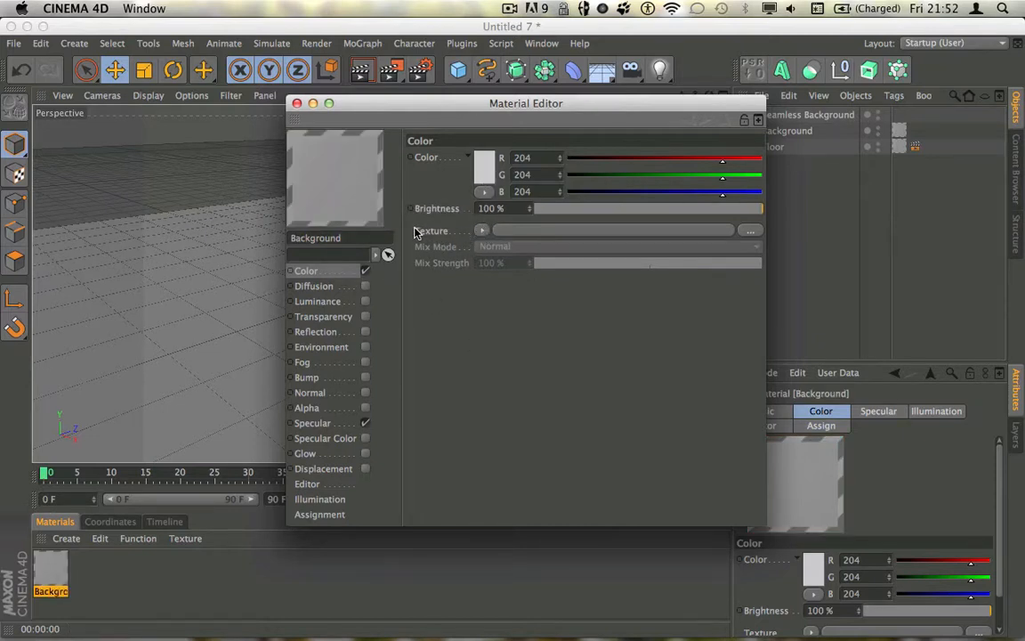
Step: Load a Gradient shader as the Background material's Color texture and open the gradient's shader properties
{"action": "left_click", "coordinate": [482, 232]}
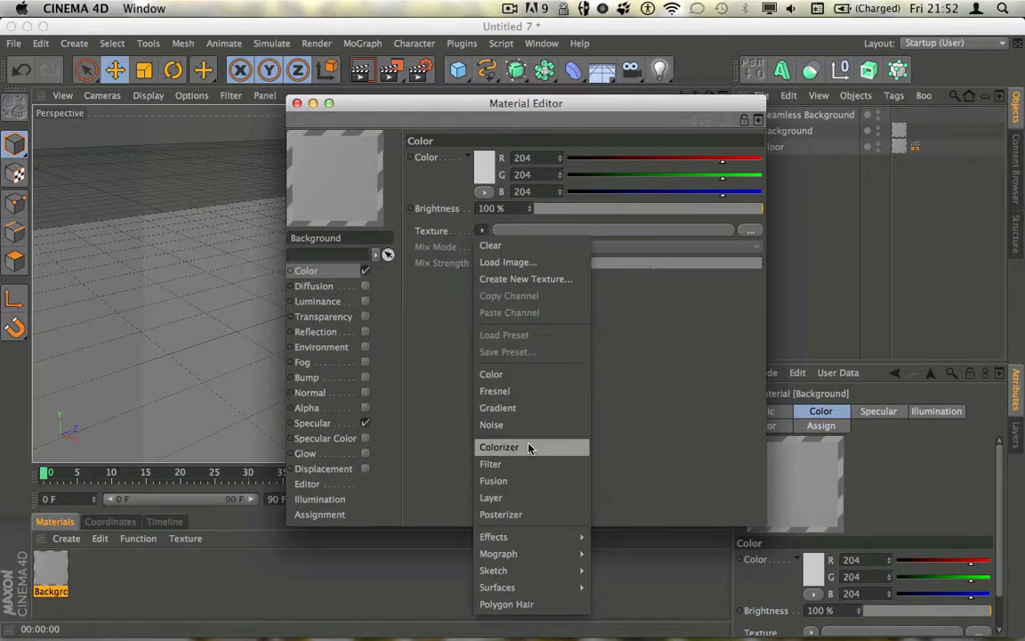
{"action": "left_click", "coordinate": [531, 407]}
{"action": "left_click", "coordinate": [496, 258]}
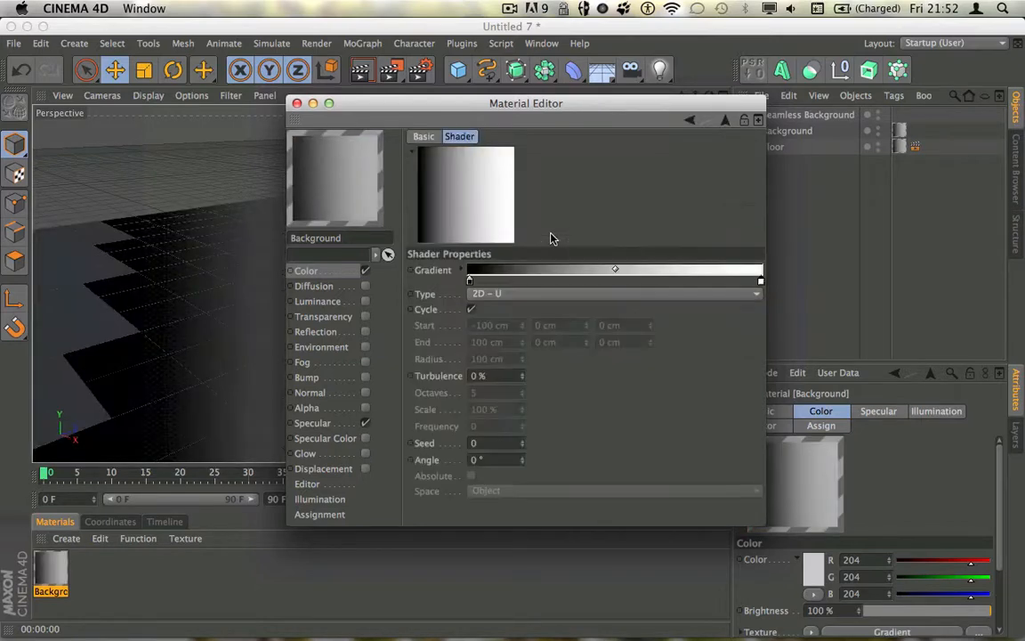
{"action": "left_click_drag", "start_coordinate": [472, 120], "coordinate": [505, 95]}
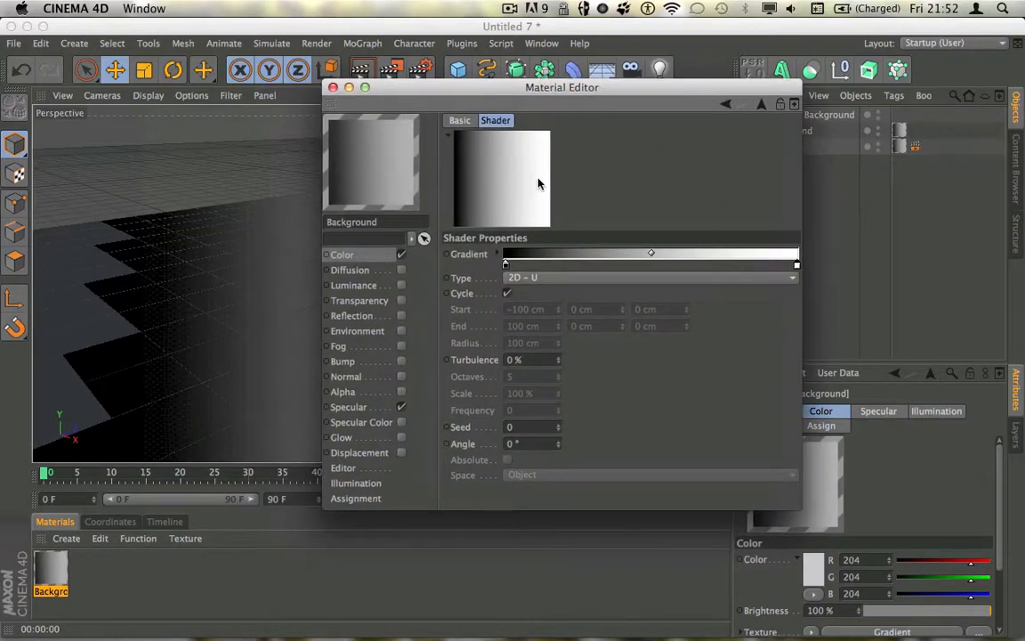
Step: Set the type of the Background material's gradient to 2D - Circular
{"action": "left_click", "coordinate": [534, 279]}
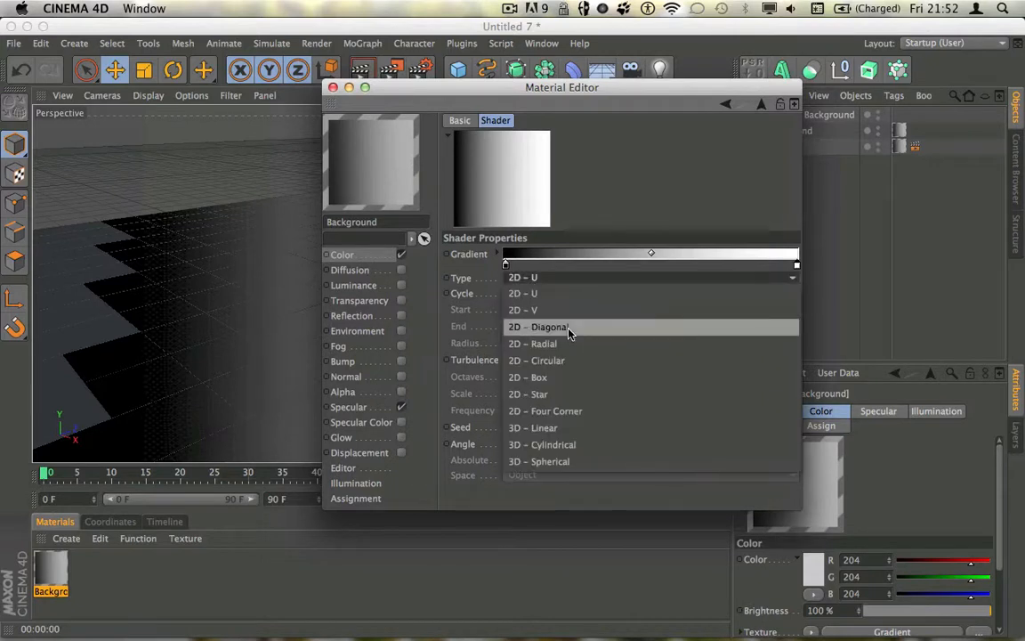
{"action": "left_click", "coordinate": [545, 277]}
{"action": "left_click", "coordinate": [544, 265]}
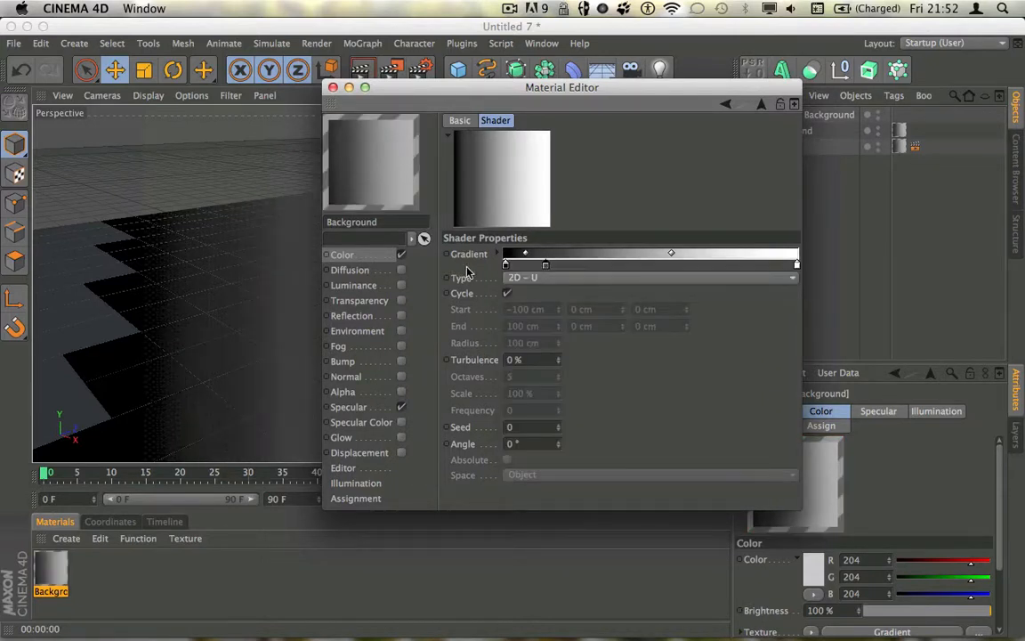
{"action": "left_click_drag", "start_coordinate": [546, 265], "coordinate": [550, 286]}
{"action": "left_click", "coordinate": [549, 282]}
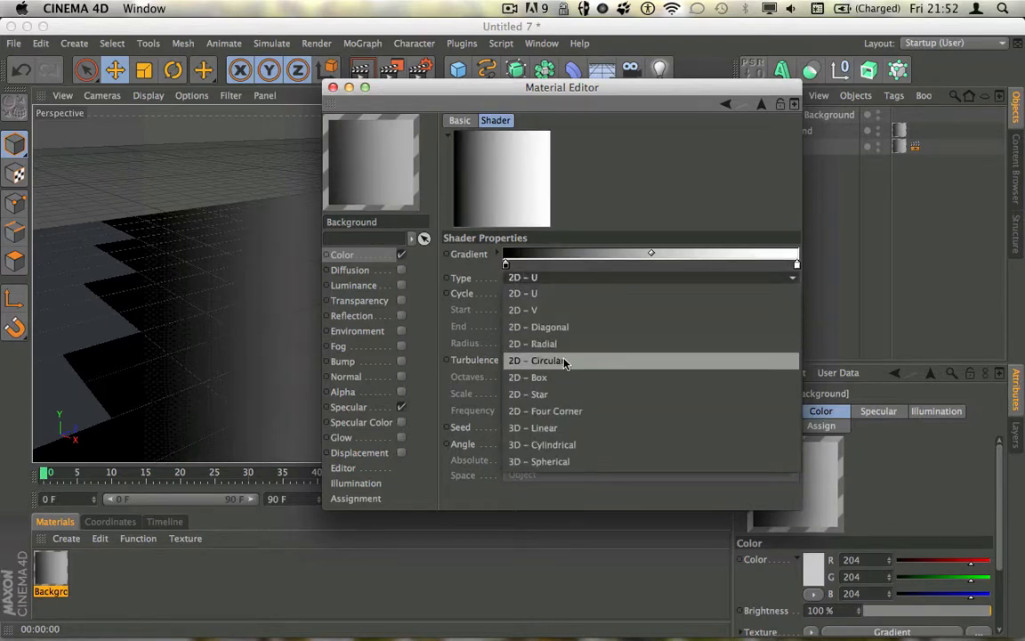
{"action": "left_click", "coordinate": [564, 361]}
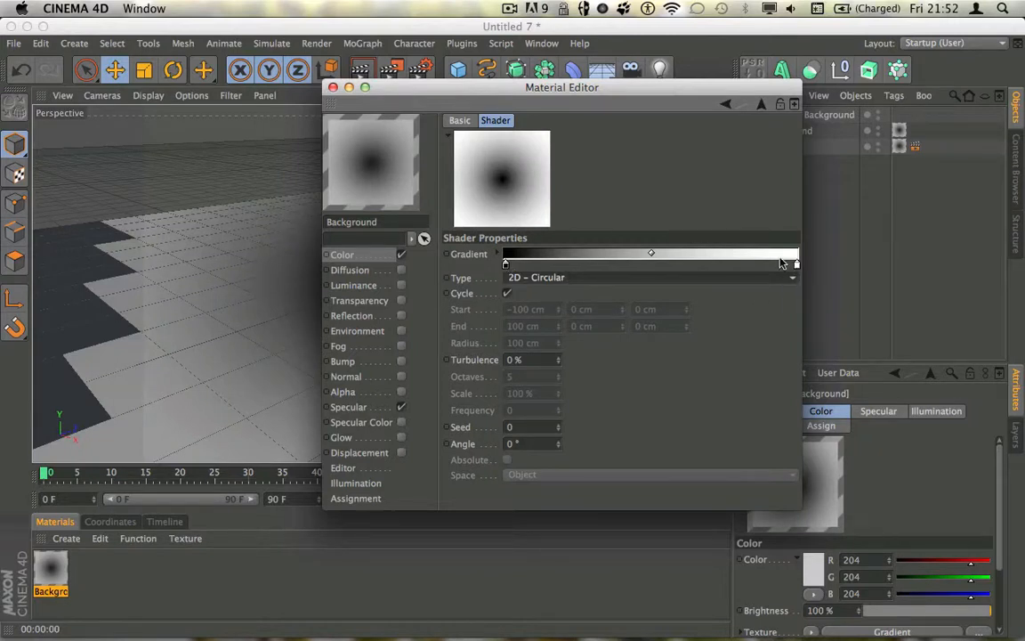
Step: Recolour the outer end knot of the circular gradient to a light grey of about RGB 222
{"action": "double_click", "coordinate": [795, 265]}
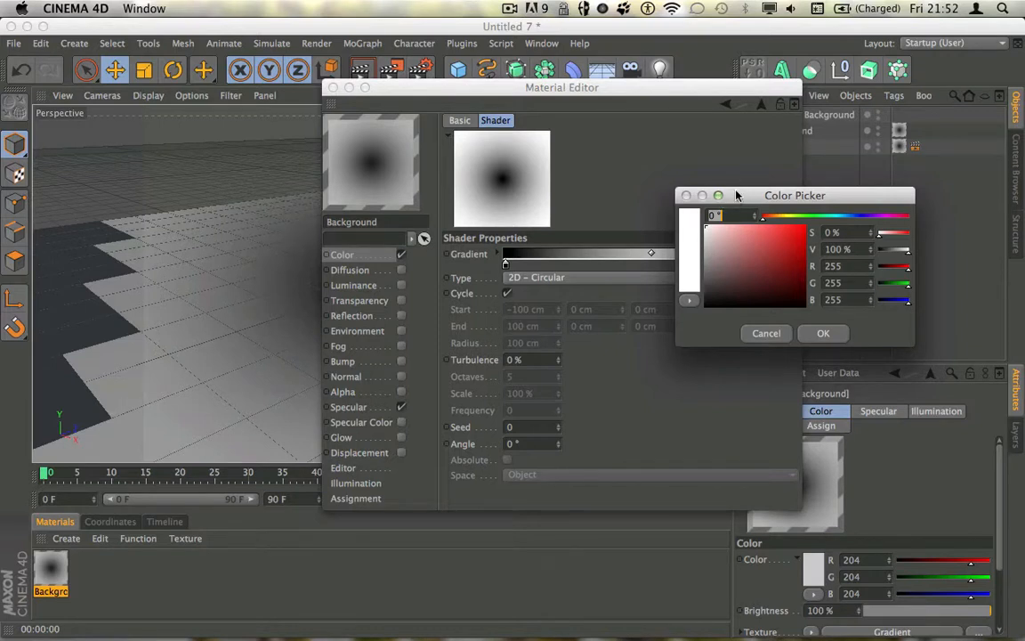
{"action": "left_click_drag", "start_coordinate": [731, 195], "coordinate": [626, 112]}
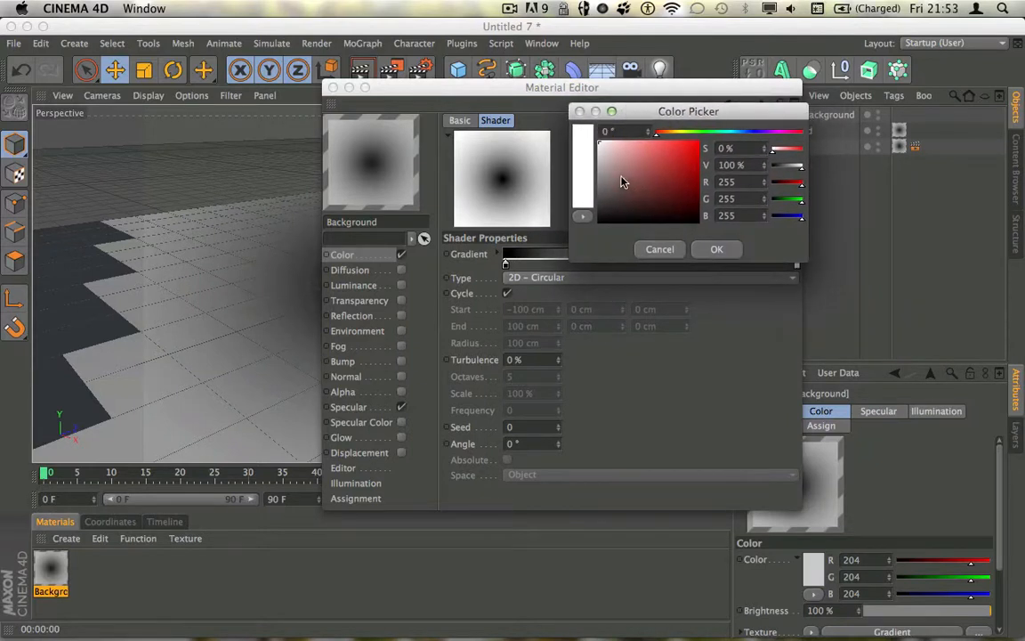
{"action": "left_click_drag", "start_coordinate": [618, 177], "coordinate": [575, 154]}
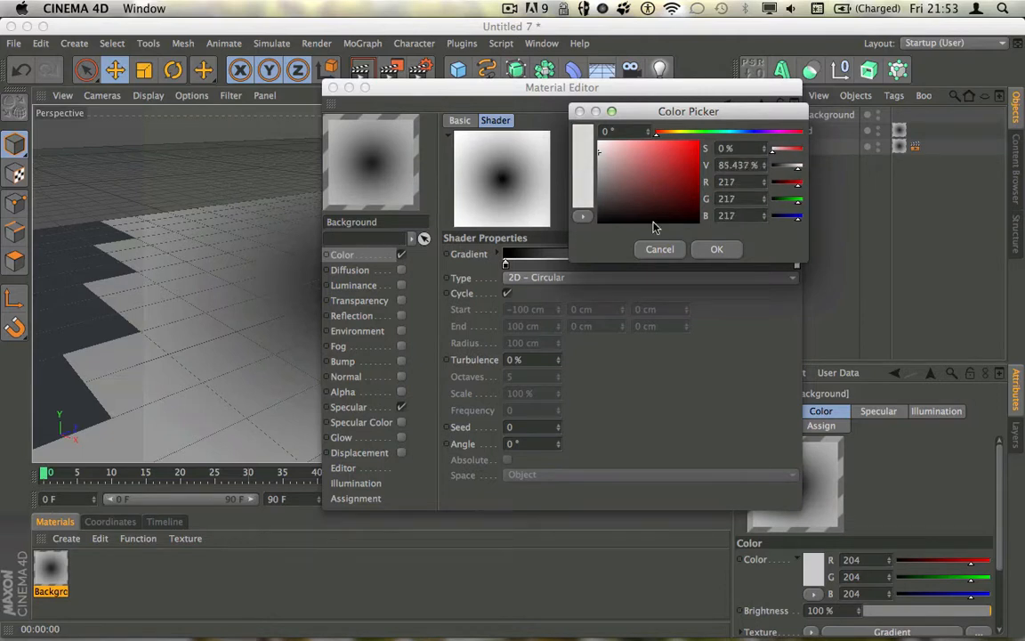
{"action": "left_click", "coordinate": [717, 251]}
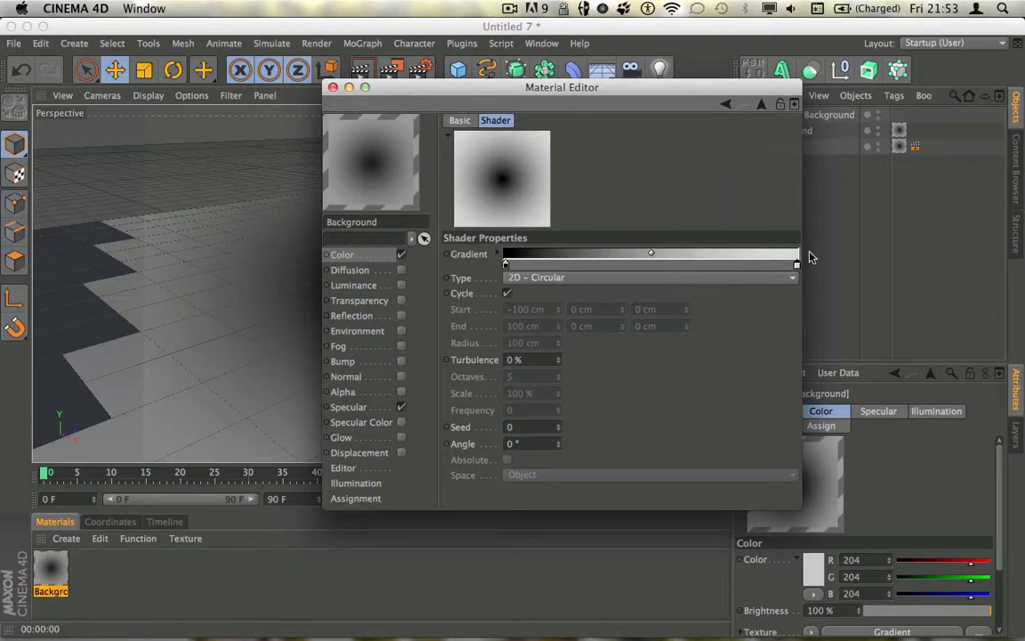
{"action": "double_click", "coordinate": [797, 266]}
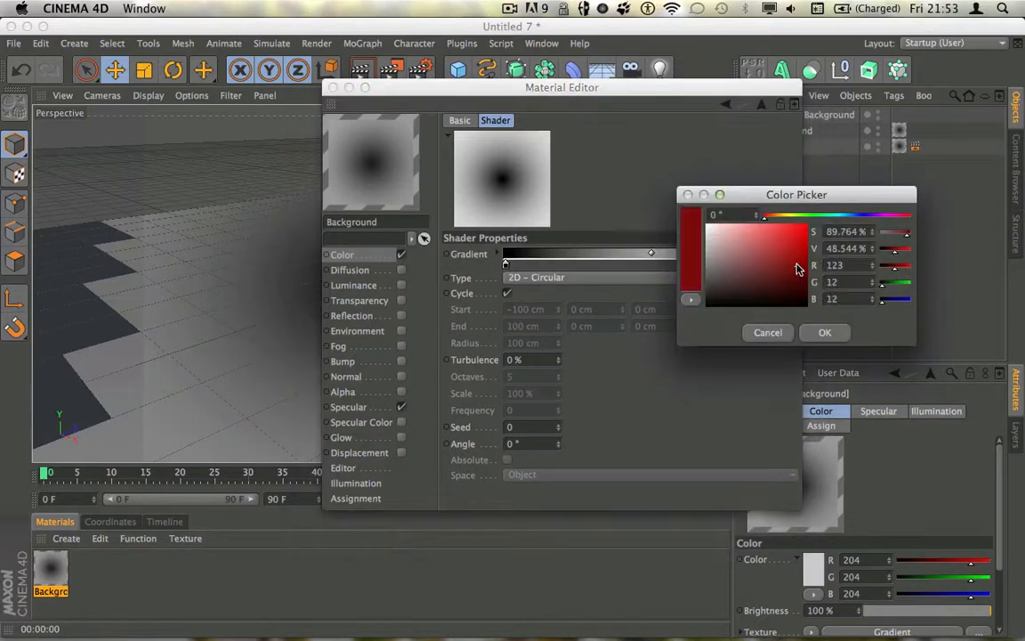
{"action": "left_click_drag", "start_coordinate": [799, 268], "coordinate": [507, 254]}
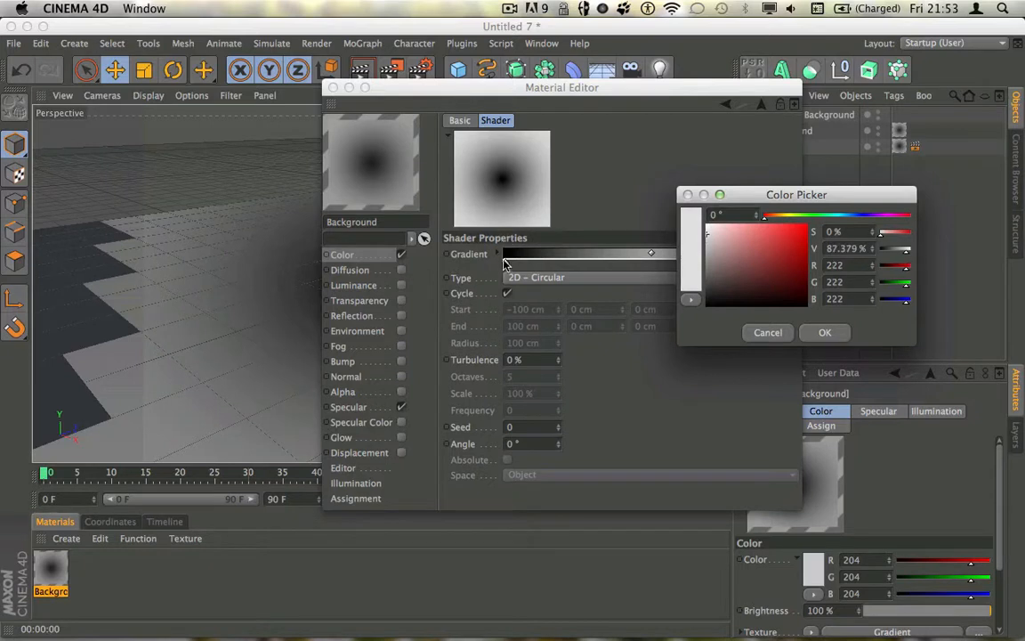
{"action": "left_click", "coordinate": [819, 337]}
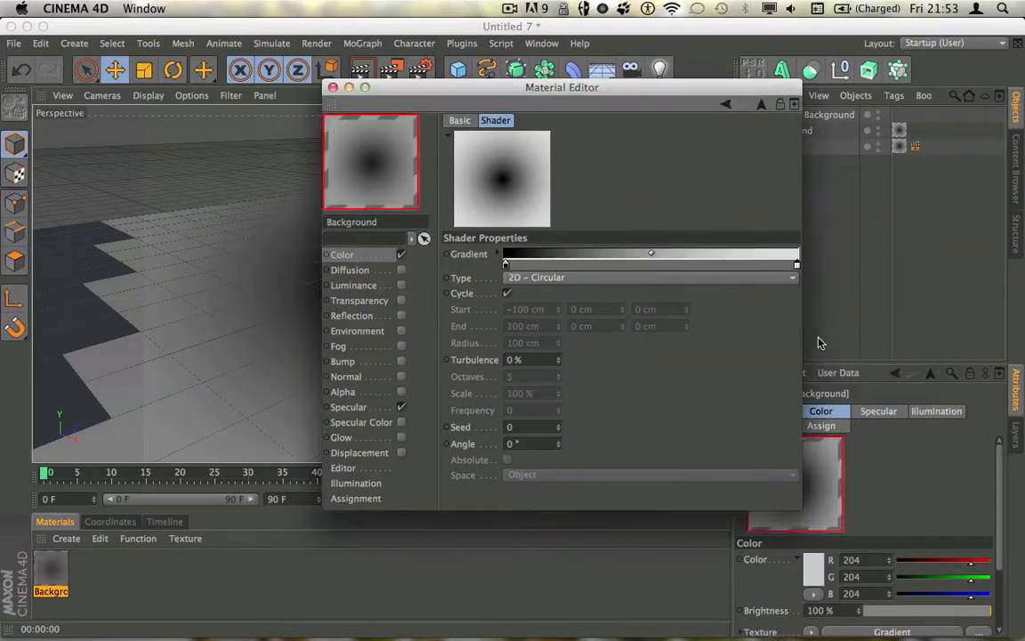
Step: Recolour the gradient's inner start knot to a light grey of about RGB 230 and render the active view
{"action": "double_click", "coordinate": [507, 266]}
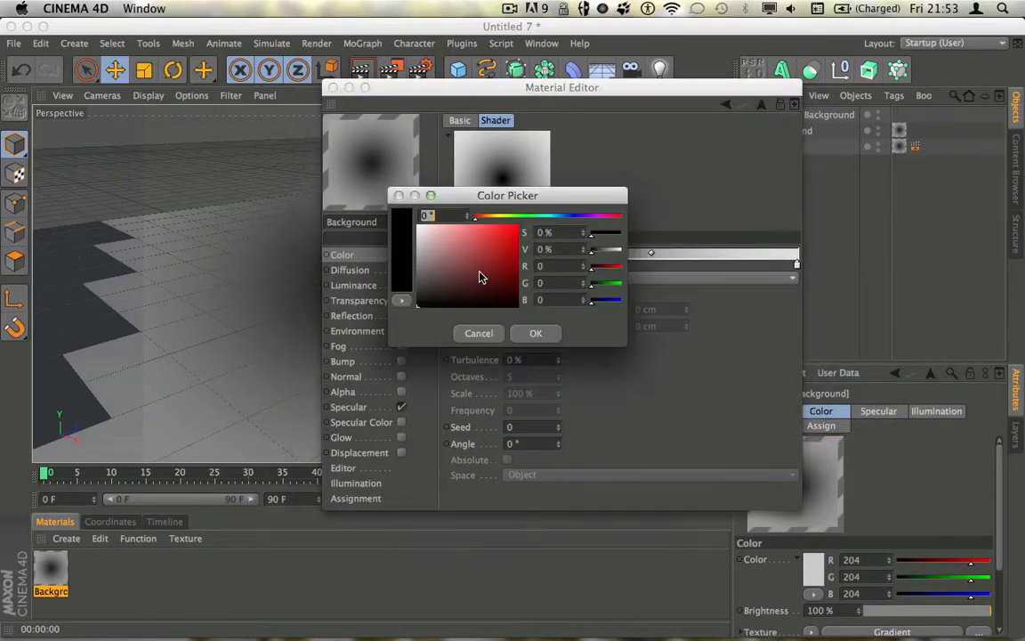
{"action": "left_click_drag", "start_coordinate": [478, 281], "coordinate": [400, 242]}
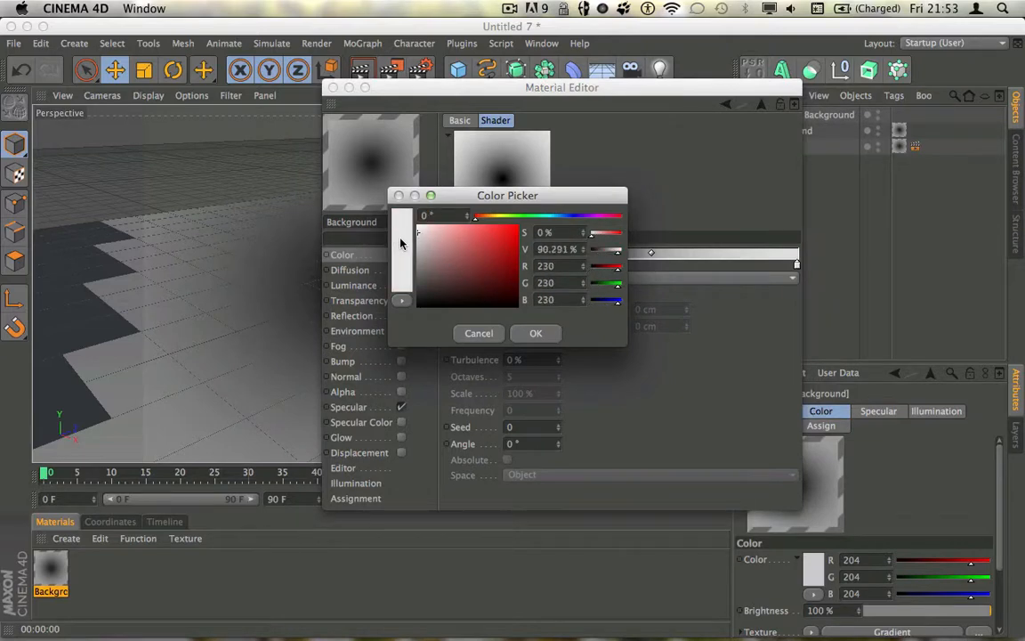
{"action": "left_click", "coordinate": [536, 333]}
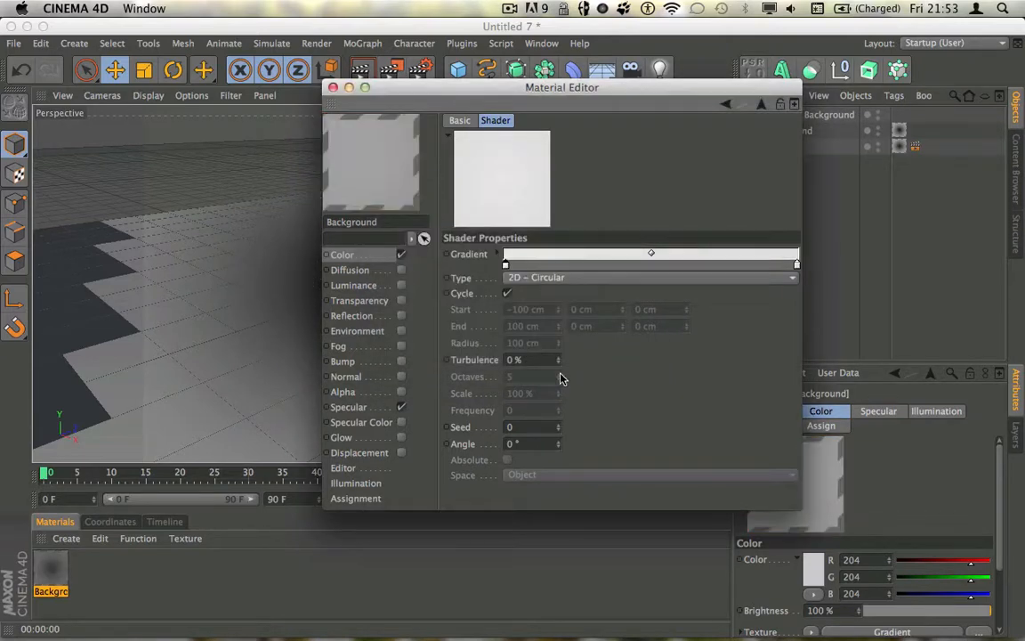
{"action": "left_click", "coordinate": [332, 88]}
{"action": "left_click", "coordinate": [360, 69]}
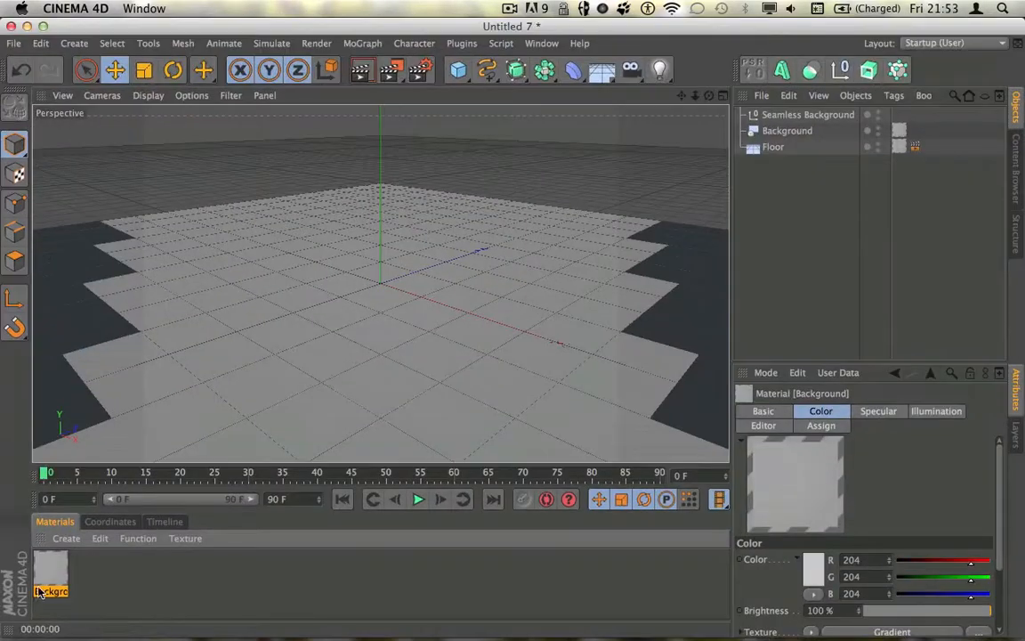
Step: Darken the gradient's outer end knot to a grey of about RGB 81 and render the active view to test a vignette
{"action": "double_click", "coordinate": [51, 570]}
{"action": "left_click", "coordinate": [479, 236]}
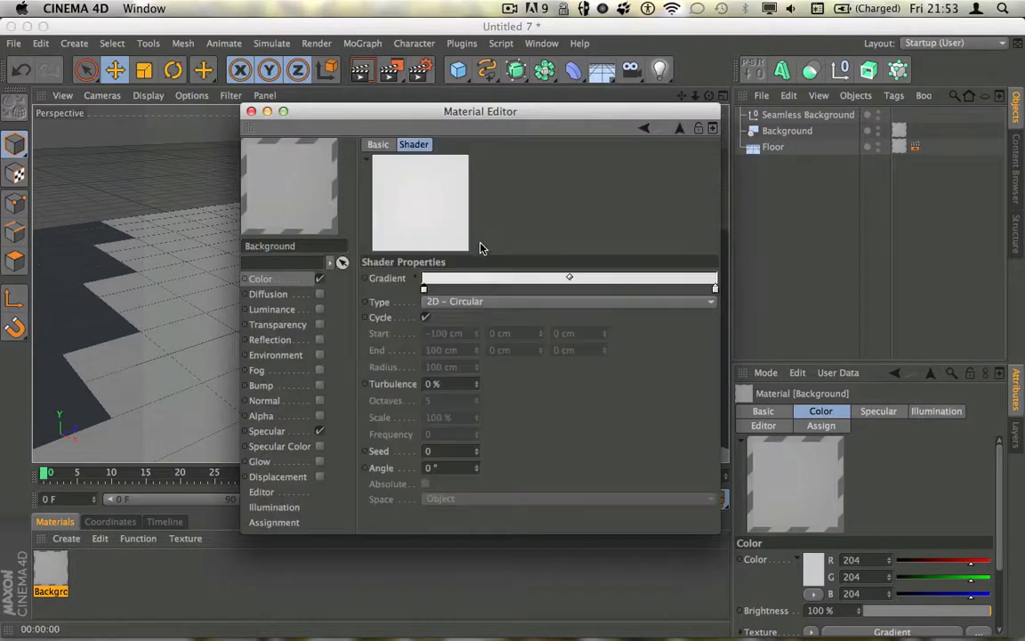
{"action": "double_click", "coordinate": [718, 287]}
{"action": "left_click", "coordinate": [648, 307]}
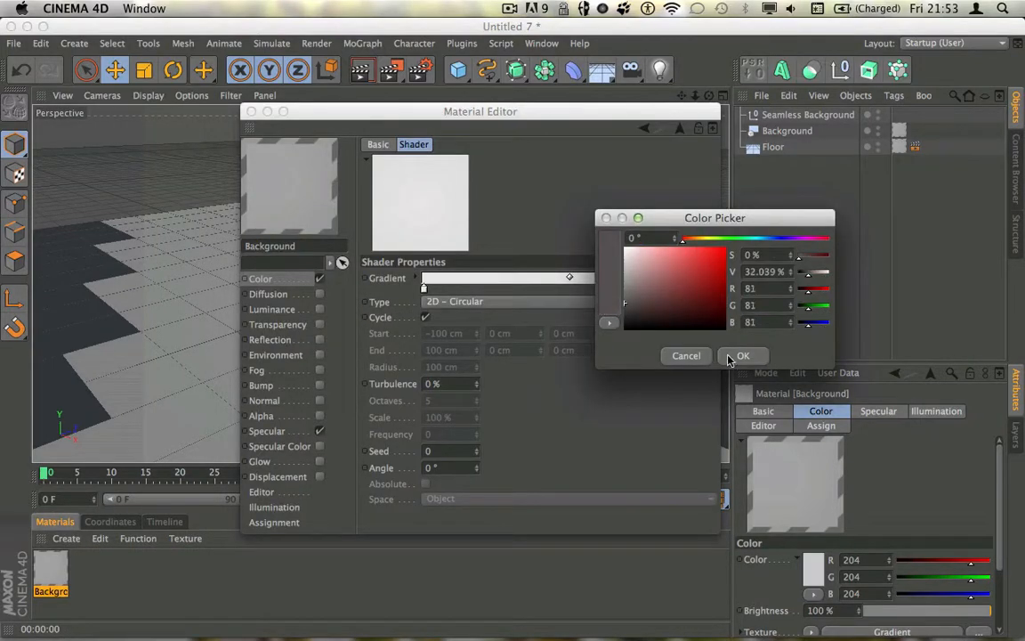
{"action": "left_click", "coordinate": [735, 355]}
{"action": "left_click", "coordinate": [251, 111]}
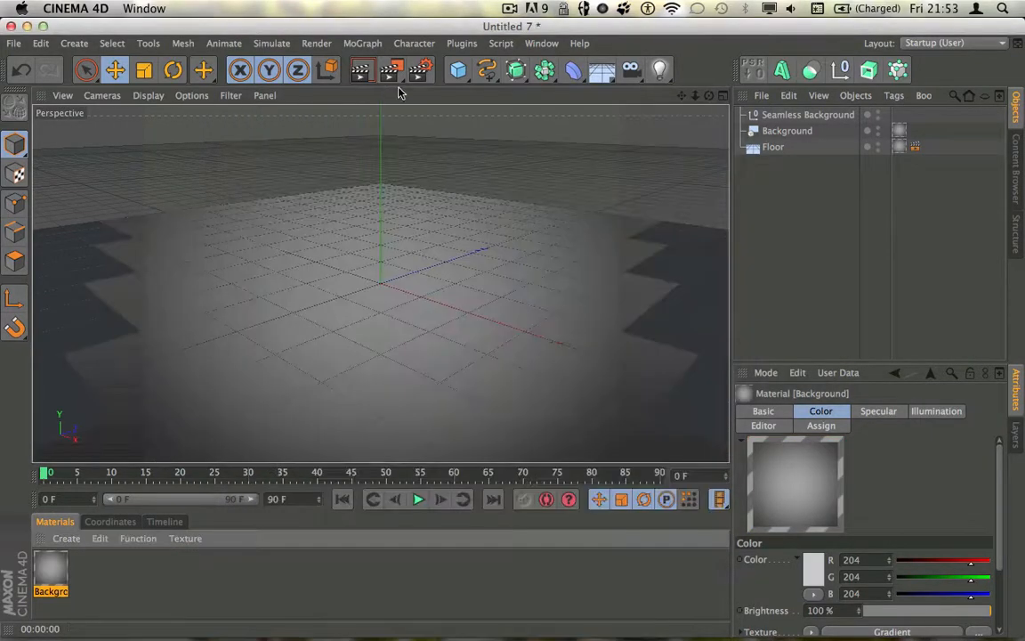
{"action": "left_click", "coordinate": [360, 69]}
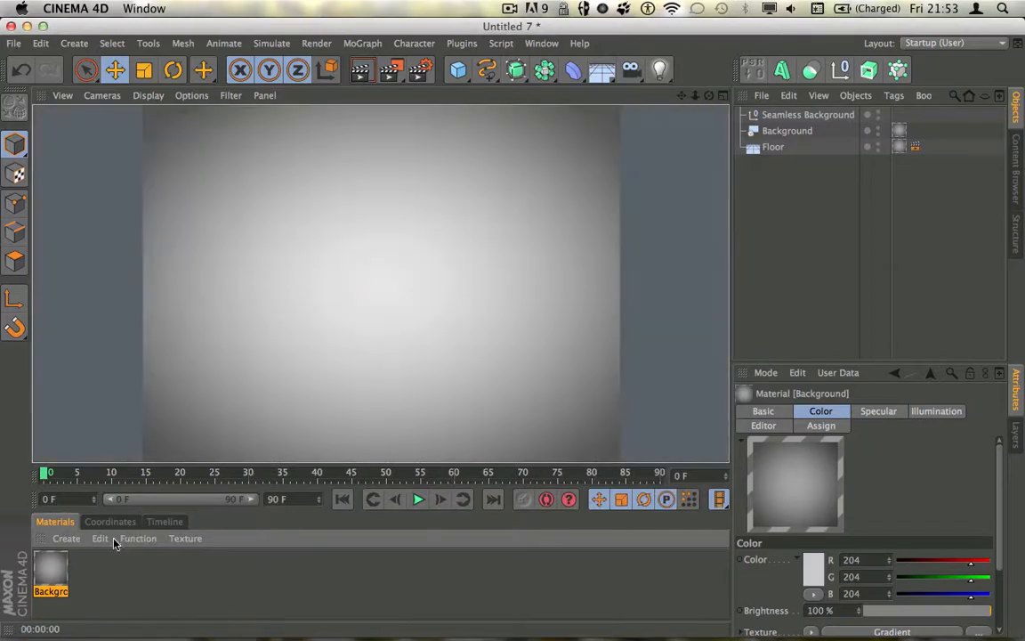
Step: Reopen the Background material's gradient and lighten its outer end knot to a near-white of about RGB 242
{"action": "double_click", "coordinate": [60, 563]}
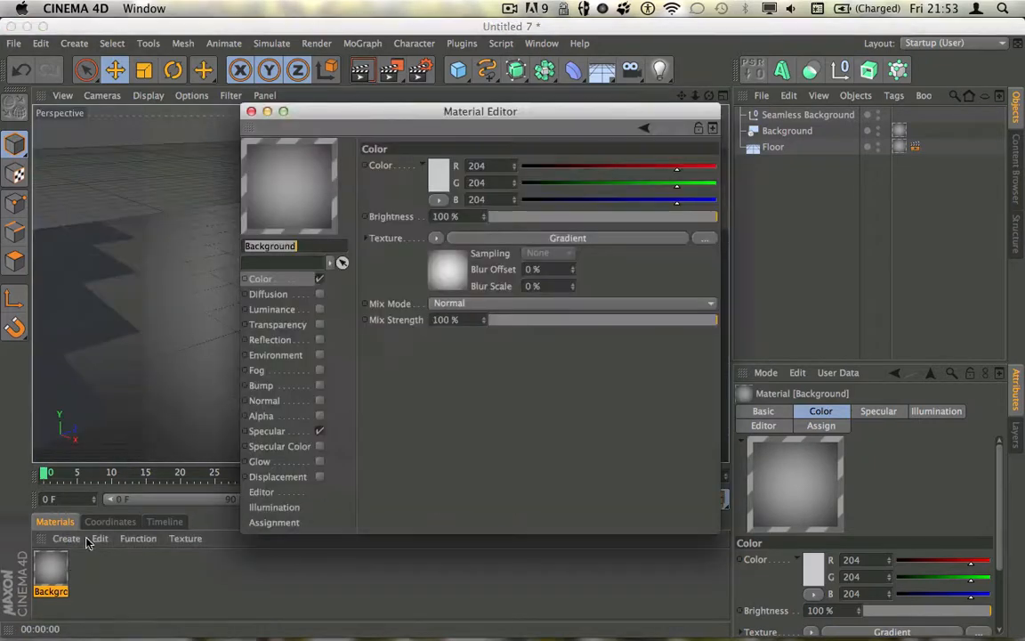
{"action": "left_click", "coordinate": [273, 282]}
{"action": "left_click", "coordinate": [488, 240]}
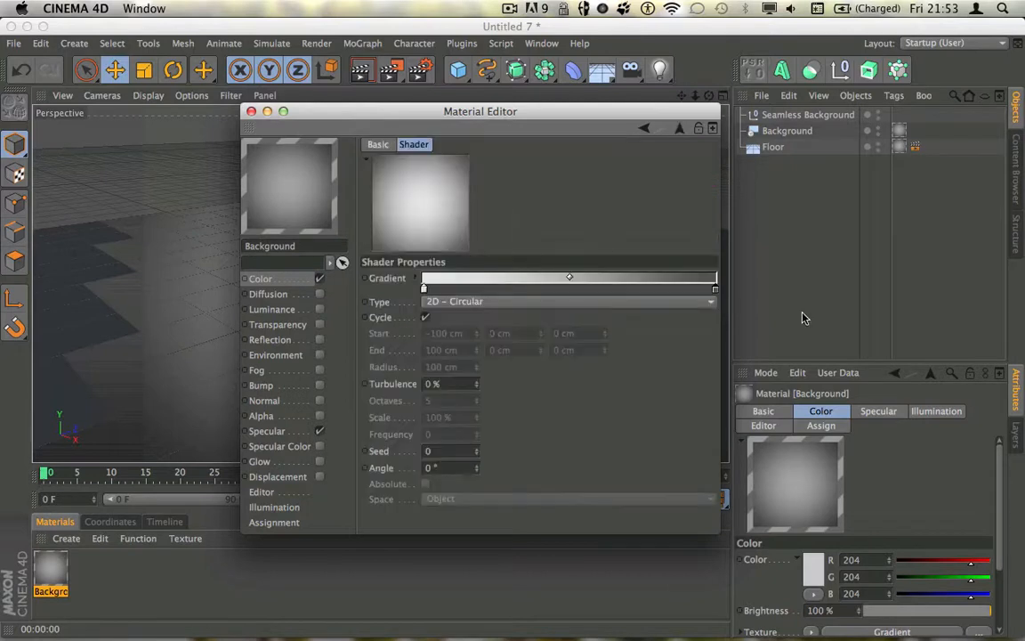
{"action": "double_click", "coordinate": [716, 289]}
{"action": "left_click", "coordinate": [696, 356]}
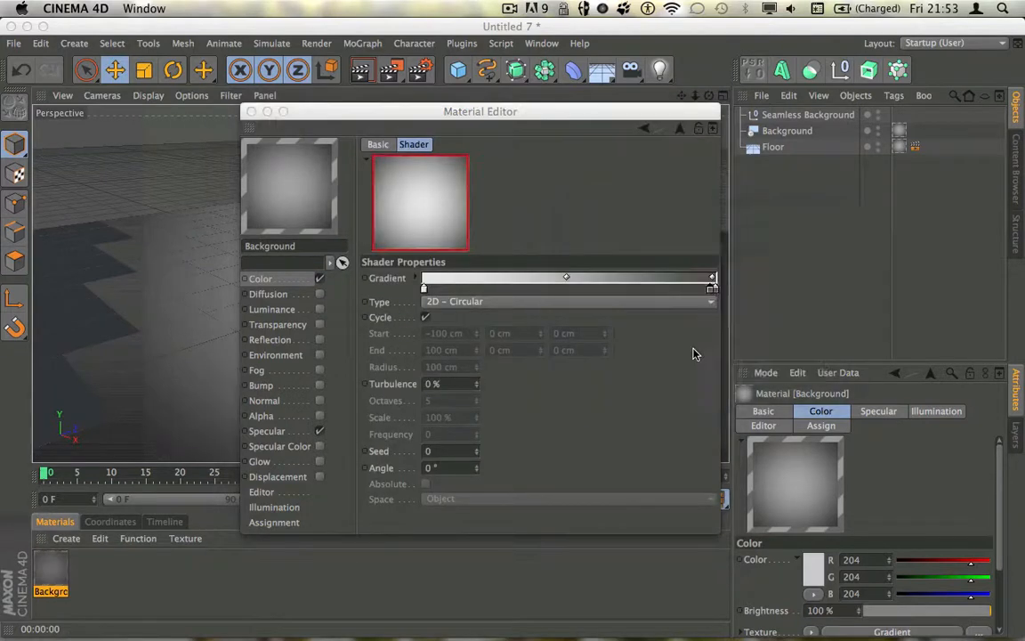
{"action": "double_click", "coordinate": [712, 291]}
{"action": "left_click_drag", "start_coordinate": [717, 297], "coordinate": [496, 259]}
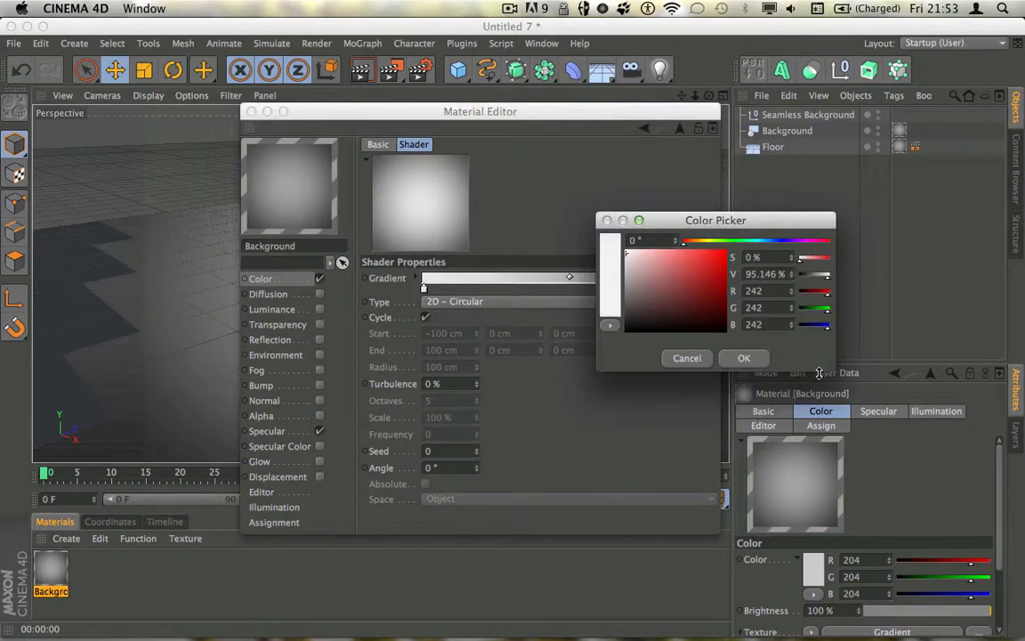
{"action": "left_click", "coordinate": [745, 358]}
Step: Set the Mix Mode of the material's Color channel to Multiply and render the active view
{"action": "left_click", "coordinate": [285, 280]}
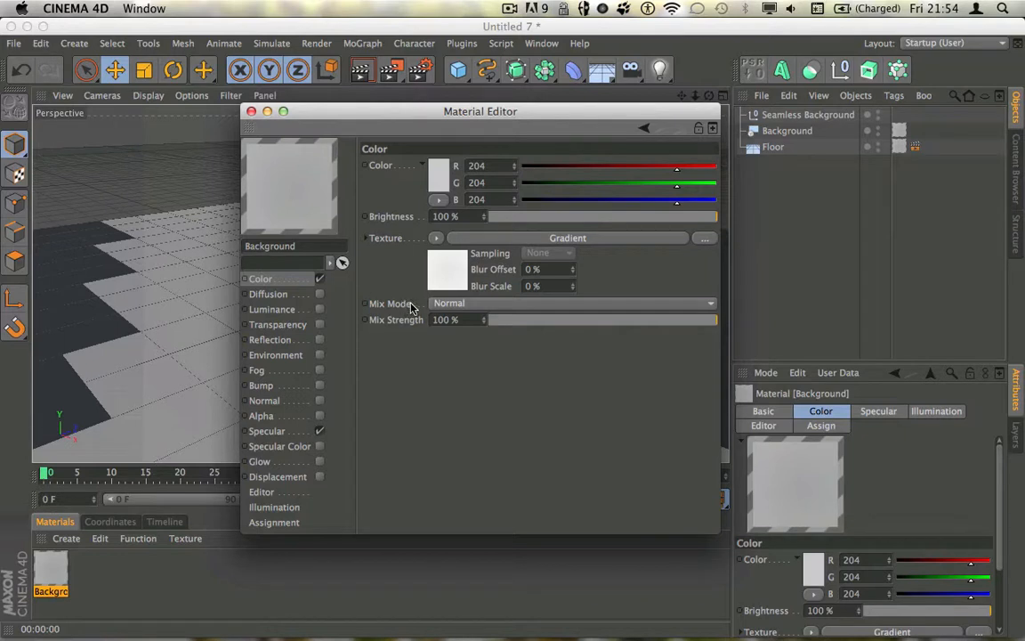
{"action": "left_click", "coordinate": [478, 304]}
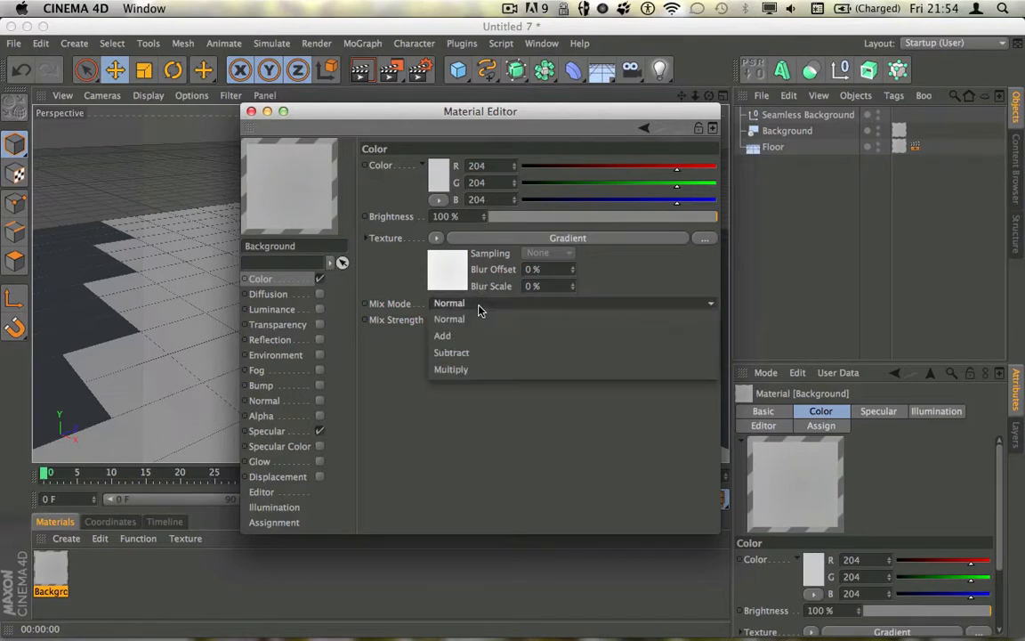
{"action": "left_click", "coordinate": [474, 366]}
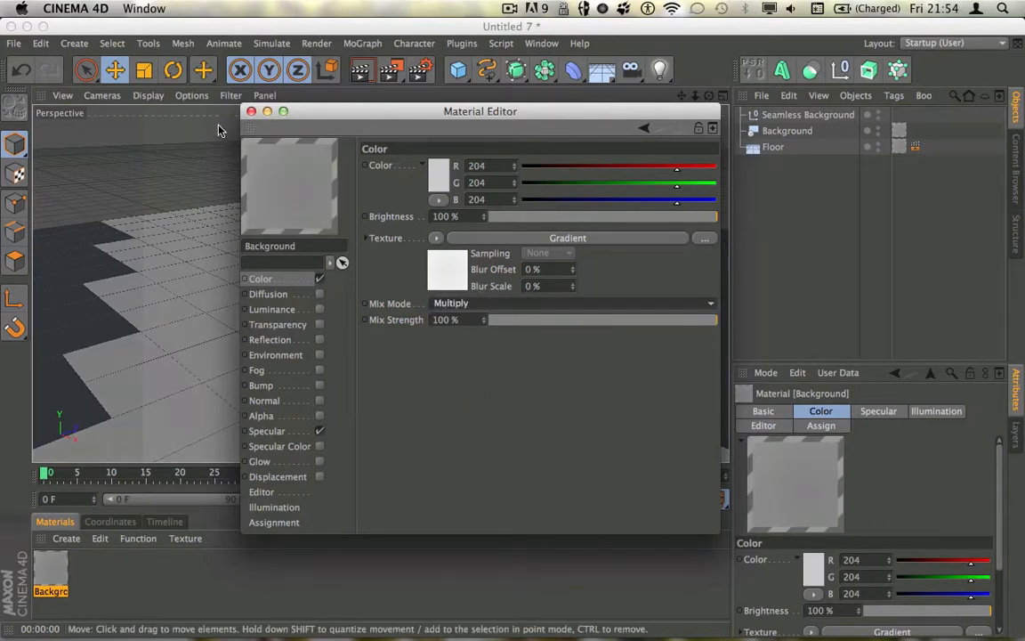
{"action": "left_click", "coordinate": [251, 111]}
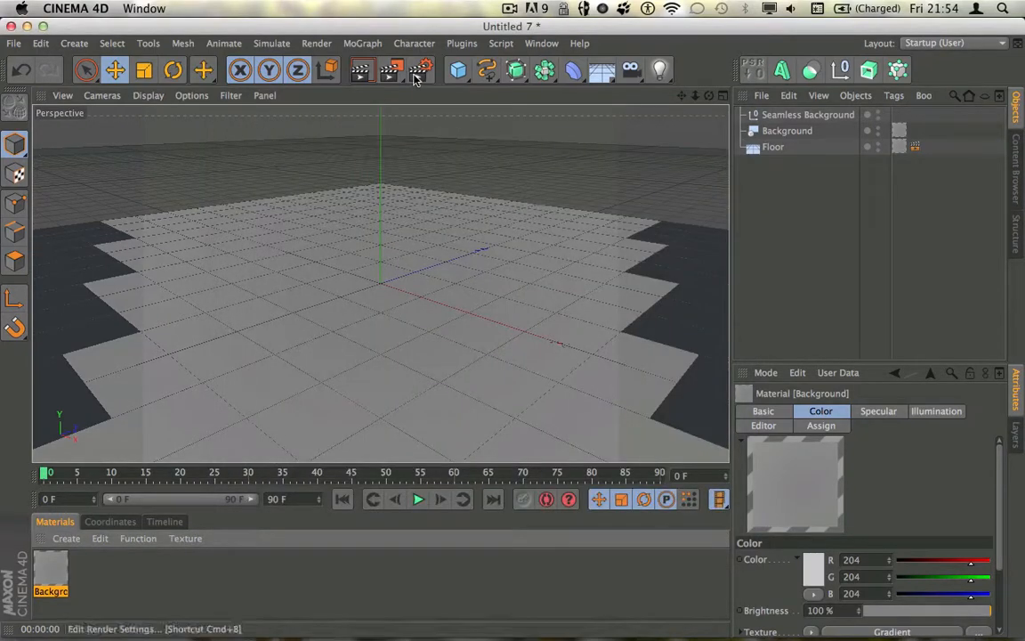
{"action": "left_click", "coordinate": [362, 67]}
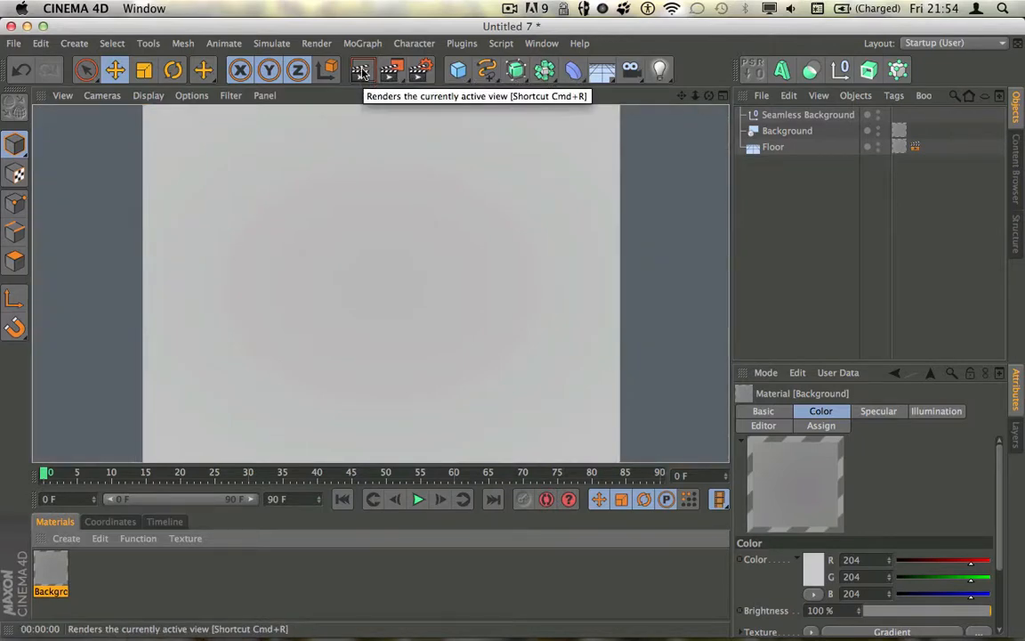
{"action": "left_click", "coordinate": [832, 239]}
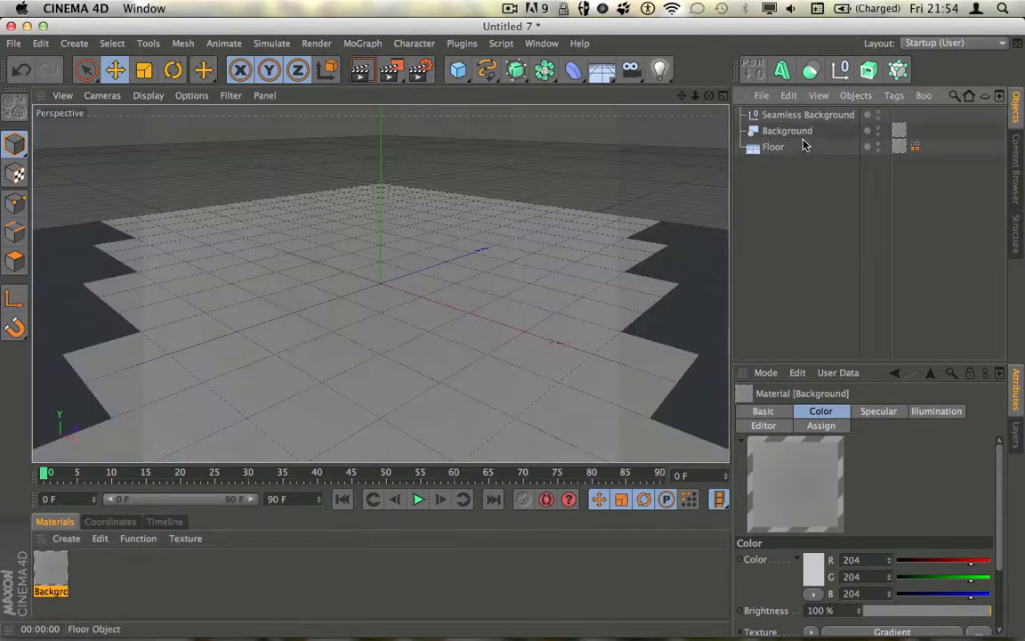
Step: Make the Background and Floor objects children of the Seamless Background null and collapse its hierarchy
{"action": "mouse_move", "coordinate": [803, 145]}
{"action": "left_mouse_down"}
{"action": "mouse_move", "coordinate": [806, 160]}
{"action": "mouse_move", "coordinate": [790, 153]}
{"action": "left_mouse_up"}
{"action": "left_click_drag", "start_coordinate": [777, 134], "coordinate": [745, 115]}
{"action": "left_click", "coordinate": [740, 114]}
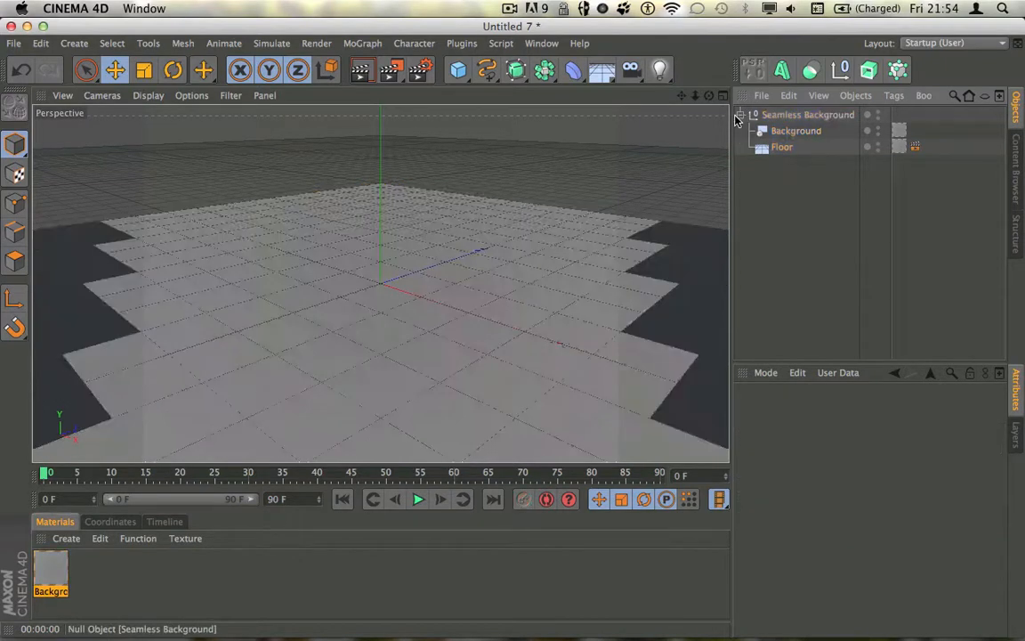
{"action": "left_click", "coordinate": [764, 113]}
{"action": "left_click", "coordinate": [784, 158]}
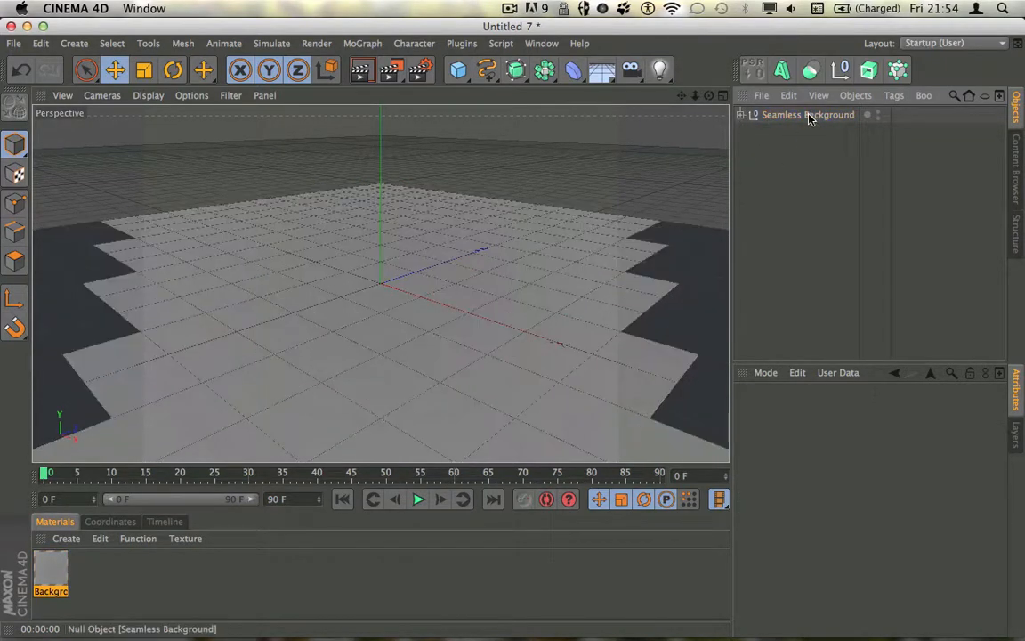
{"action": "left_click", "coordinate": [806, 116]}
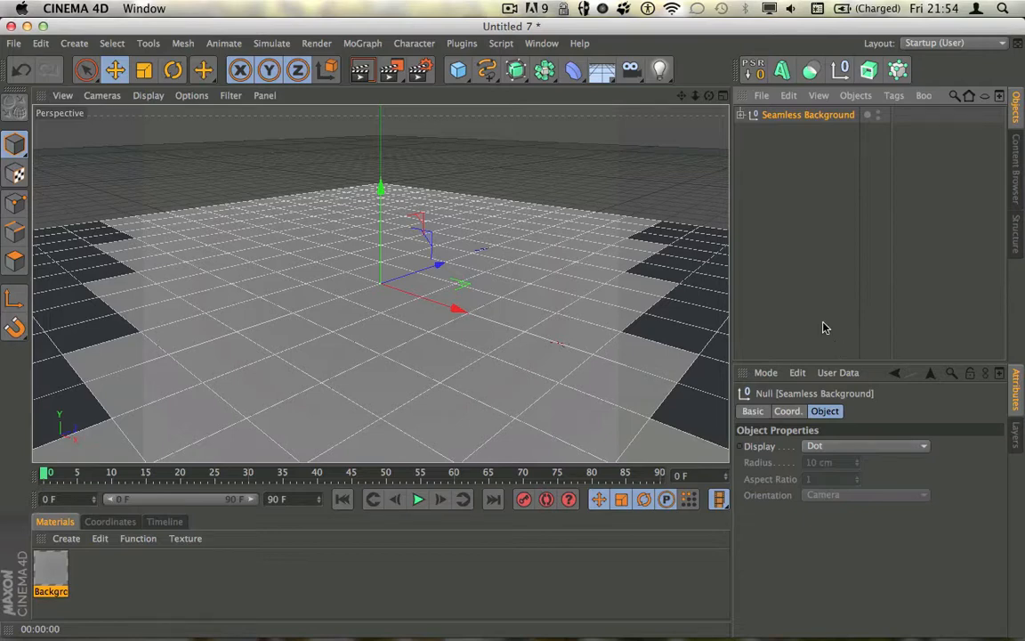
{"action": "left_click", "coordinate": [850, 245]}
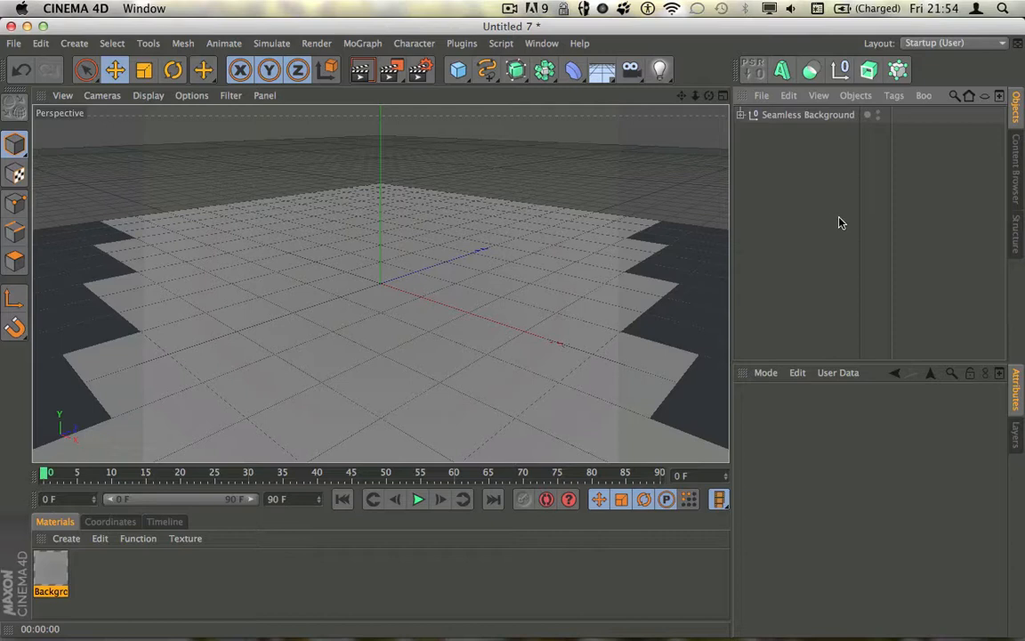
Step: Load the Softbox light preset from the Content Browser into the scene and return to the object list
{"action": "left_click", "coordinate": [1016, 164]}
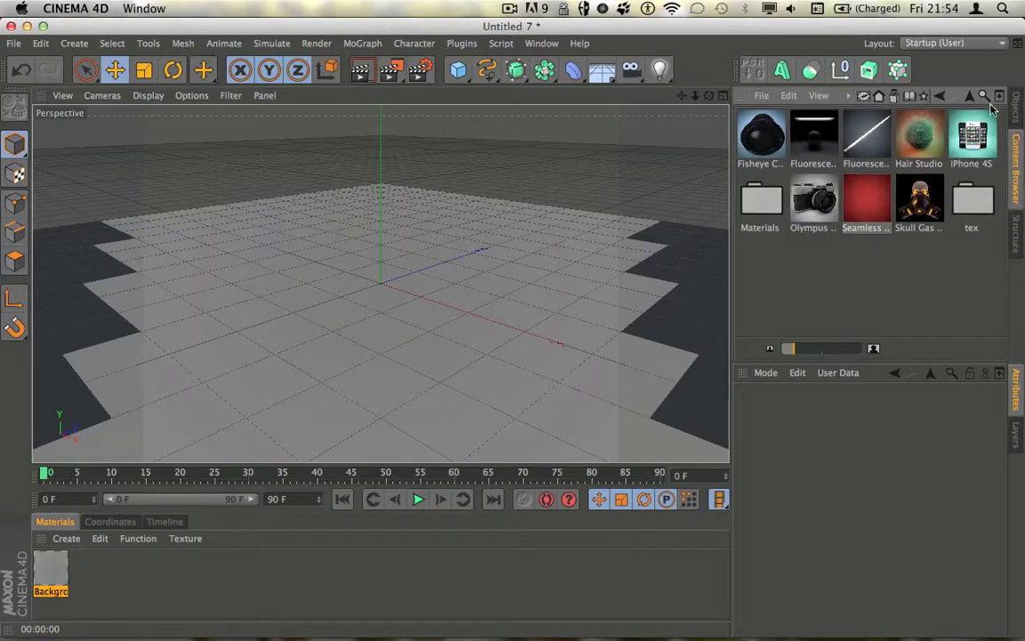
{"action": "left_click", "coordinate": [879, 95]}
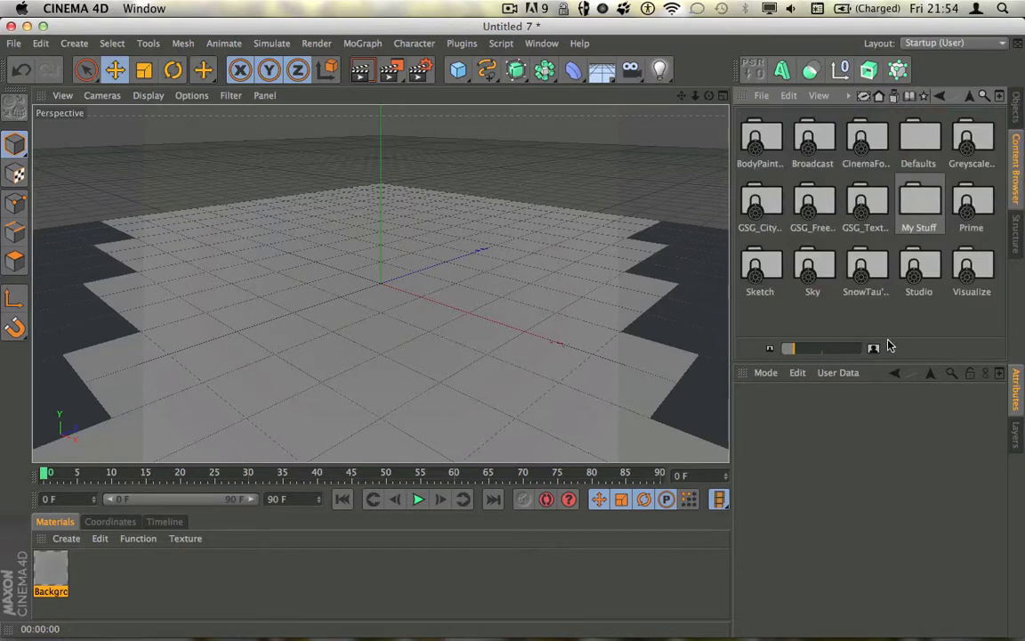
{"action": "double_click", "coordinate": [948, 158]}
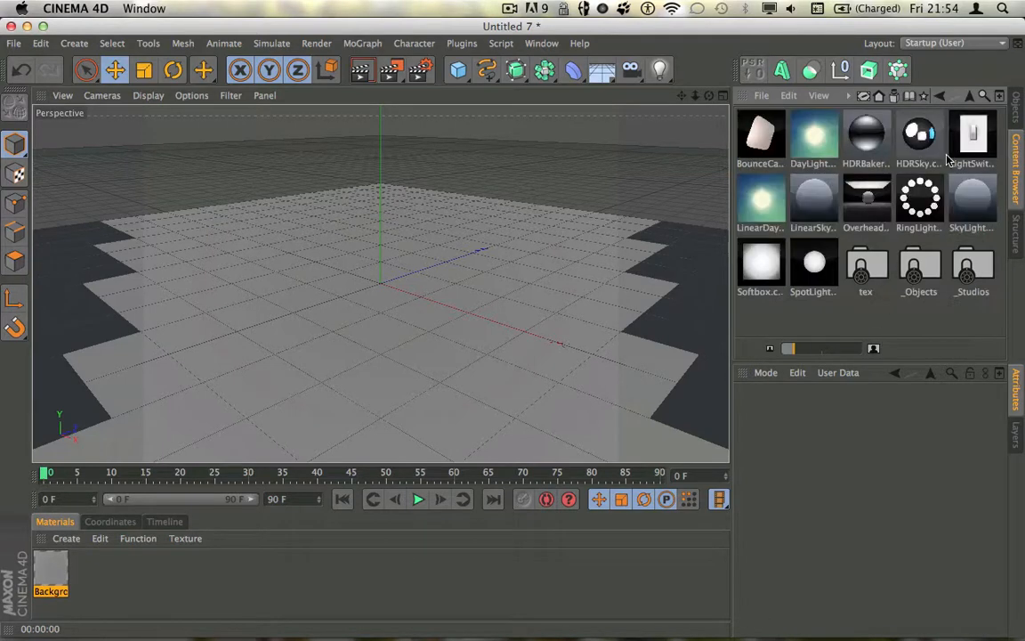
{"action": "left_click", "coordinate": [761, 254]}
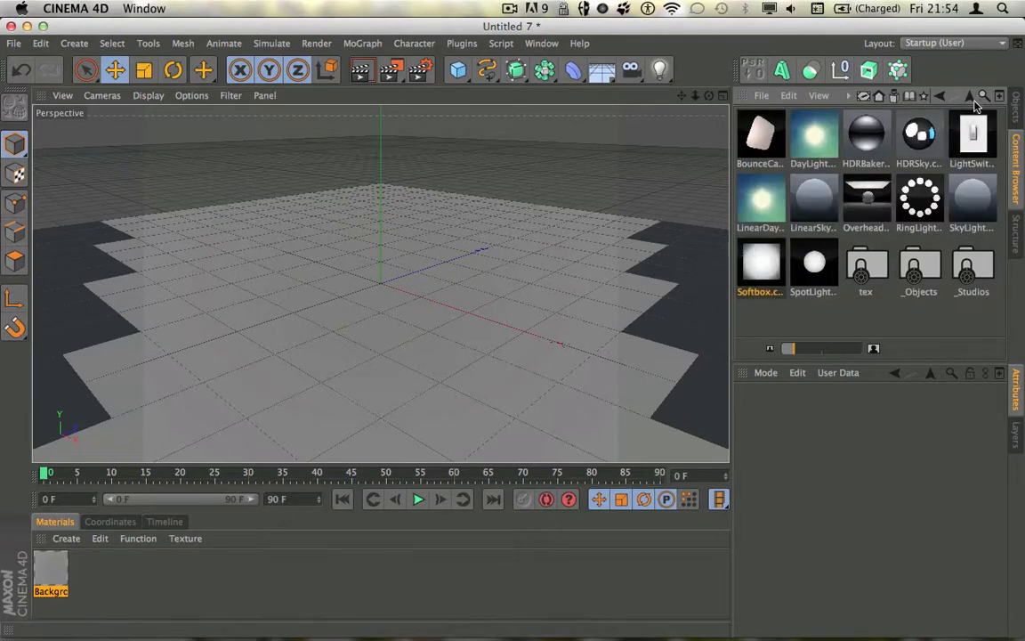
{"action": "left_click", "coordinate": [1016, 108]}
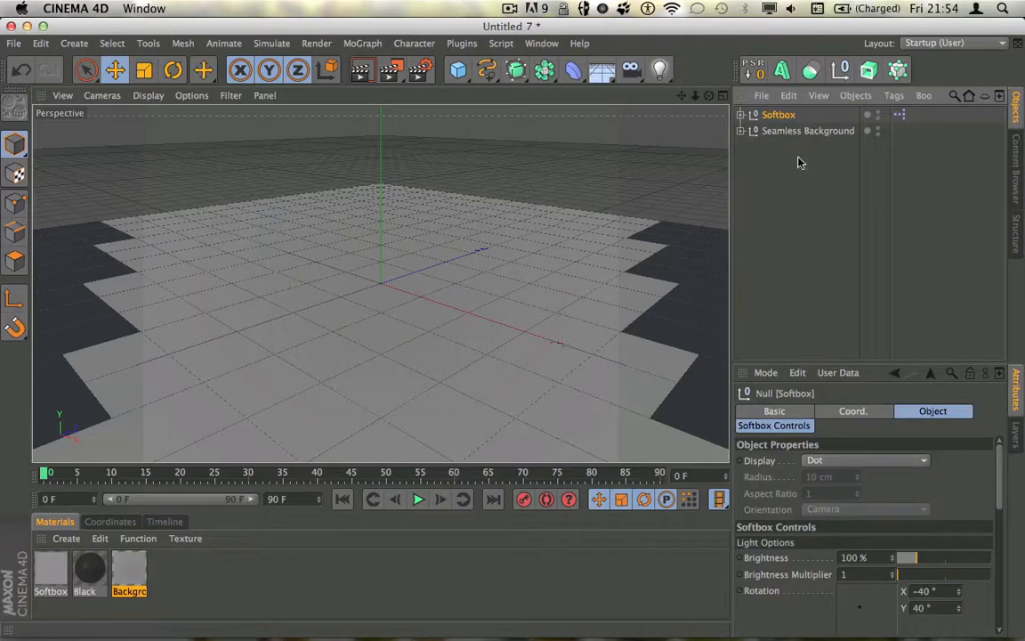
Step: Examine the Softbox null's Softbox Controls user data as an example of custom preset controls
{"action": "key", "text": "super+a"}
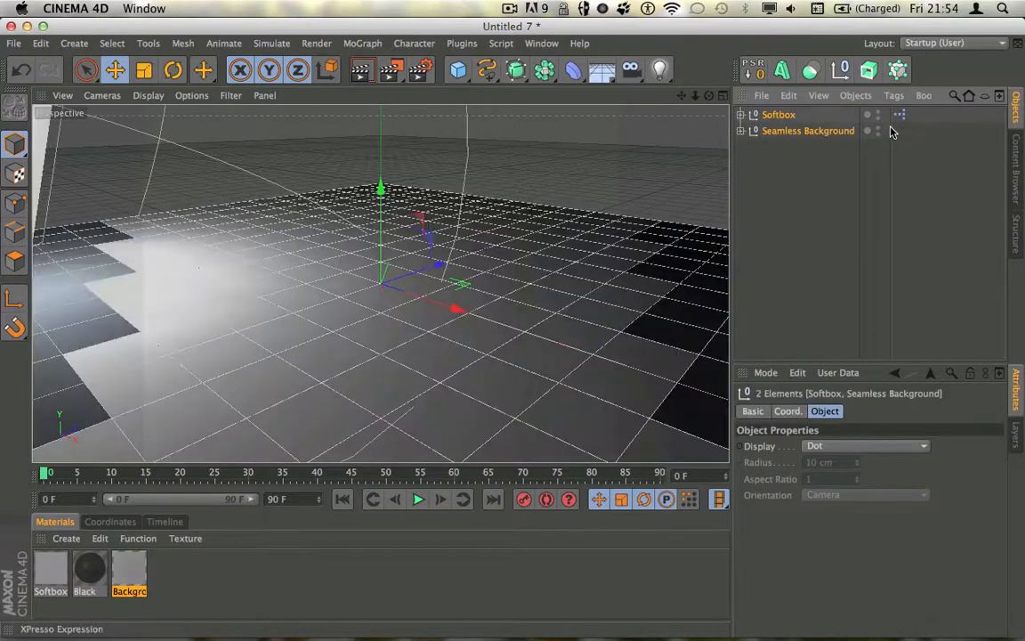
{"action": "left_click", "coordinate": [899, 113]}
{"action": "left_click", "coordinate": [779, 114]}
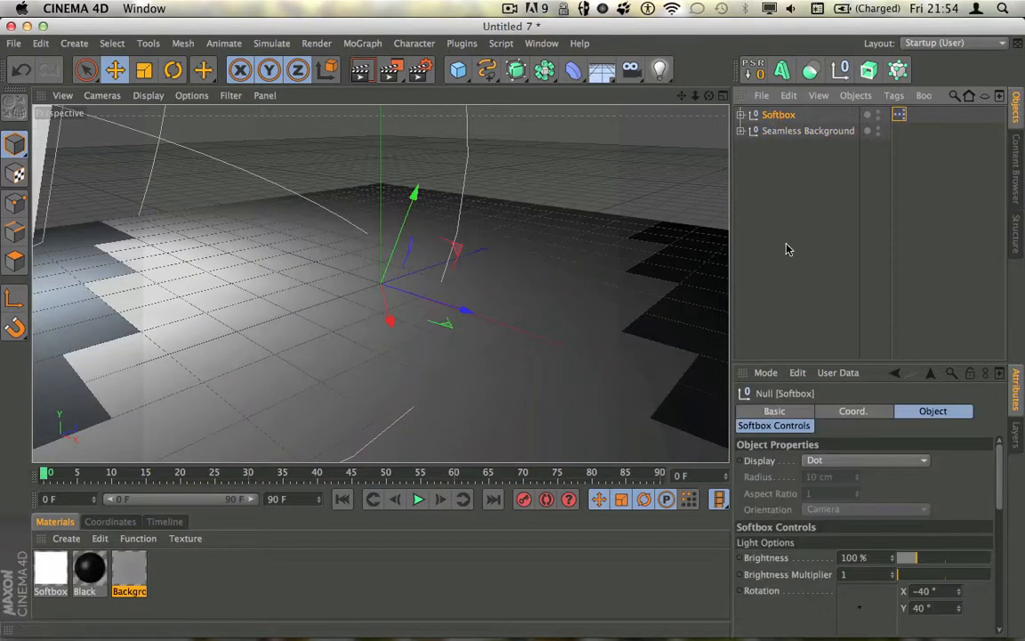
{"action": "left_click", "coordinate": [799, 426]}
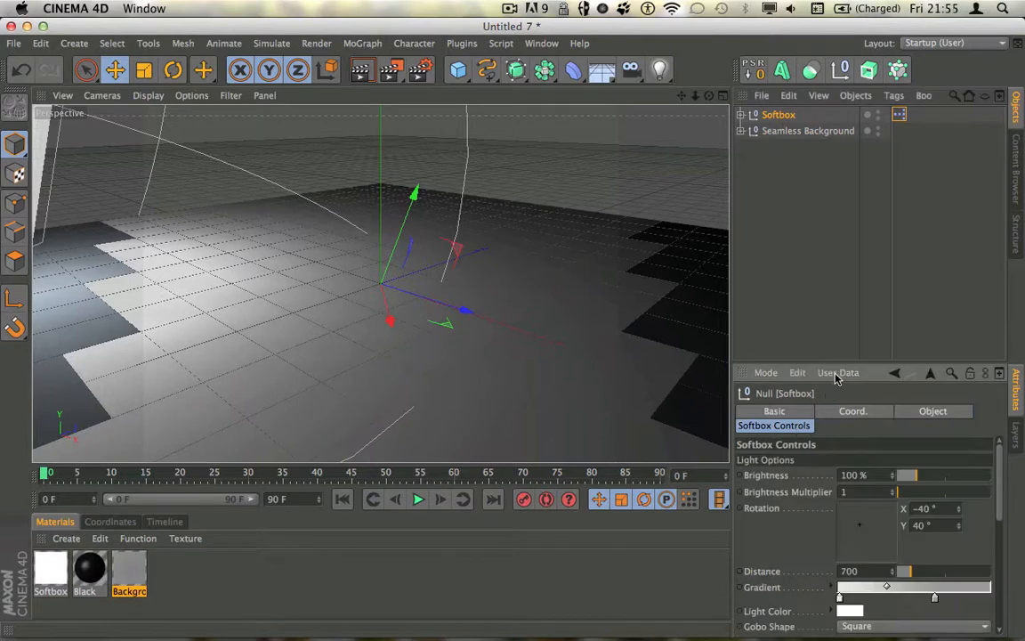
{"action": "left_click", "coordinate": [837, 375]}
{"action": "left_click", "coordinate": [842, 348]}
{"action": "left_click_drag", "start_coordinate": [995, 481], "coordinate": [949, 452]}
{"action": "left_click", "coordinate": [776, 317]}
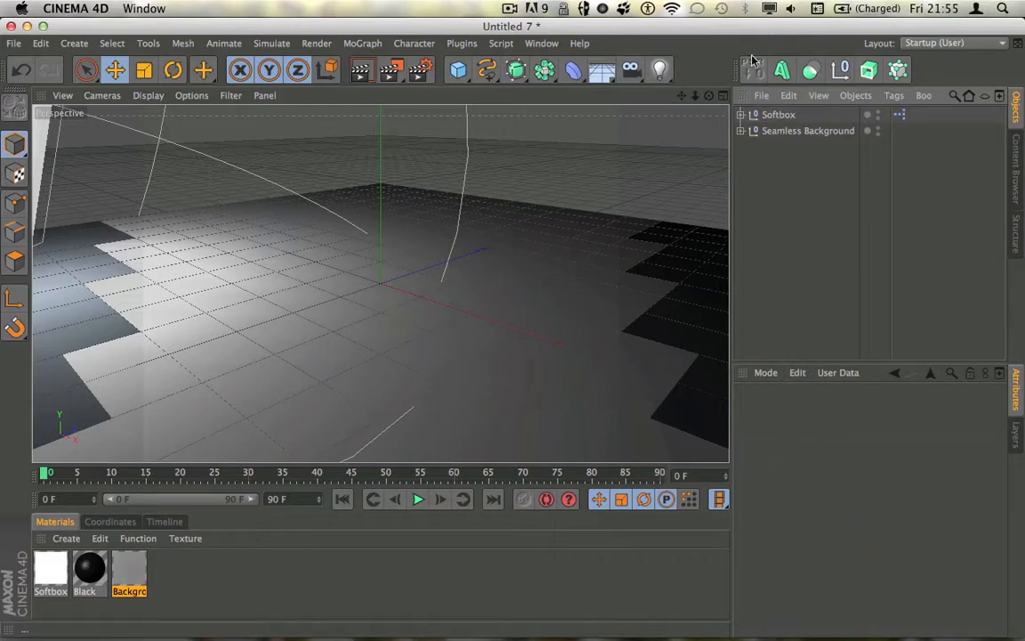
Step: Delete the Softbox object and its Softbox and Black materials from the scene
{"action": "left_click", "coordinate": [779, 115]}
{"action": "key", "text": "Delete"}
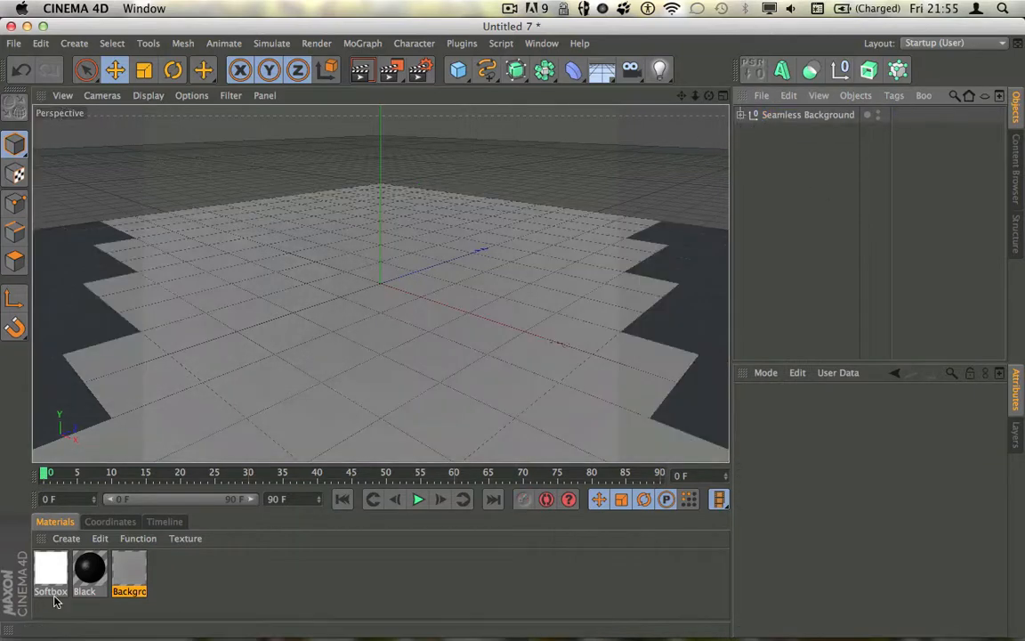
{"action": "left_click_drag", "start_coordinate": [83, 606], "coordinate": [49, 567]}
{"action": "key", "text": "Delete"}
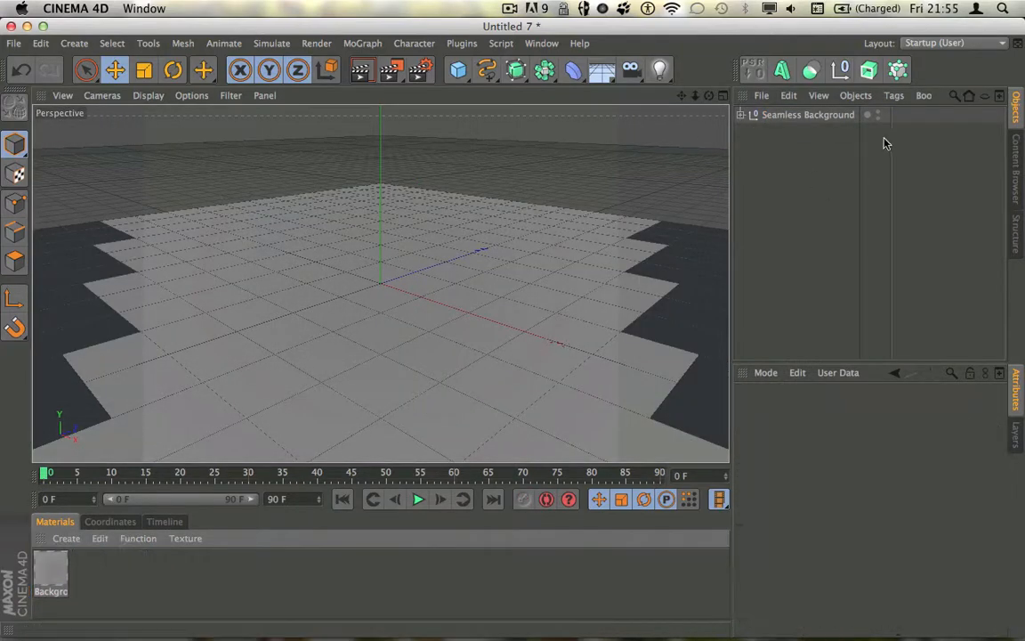
Step: Open the user data manager for the Seamless Background null and add a group named Controls
{"action": "left_click", "coordinate": [783, 115]}
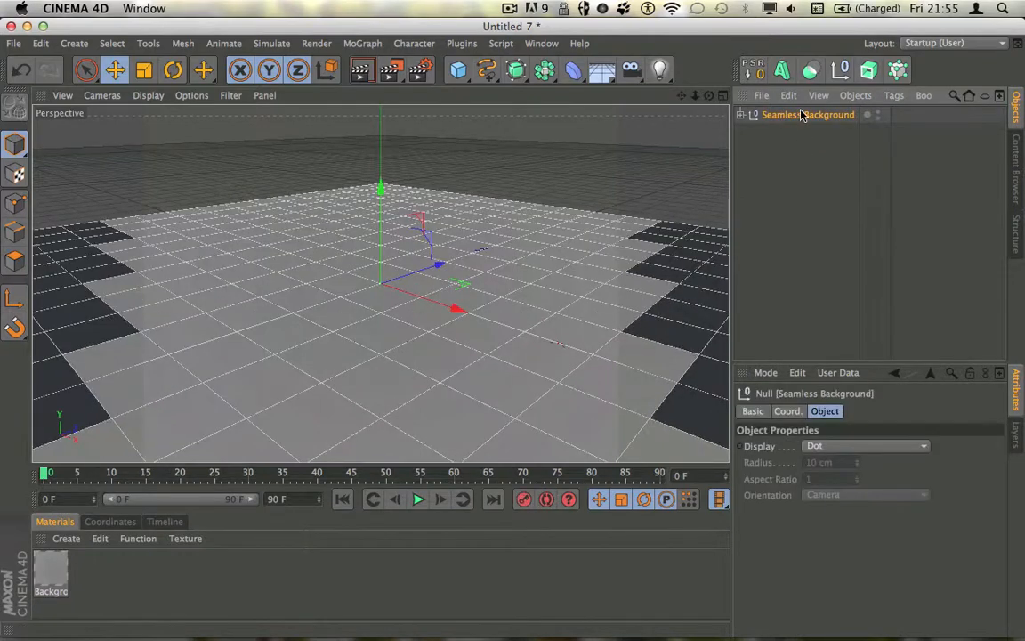
{"action": "left_click", "coordinate": [837, 373]}
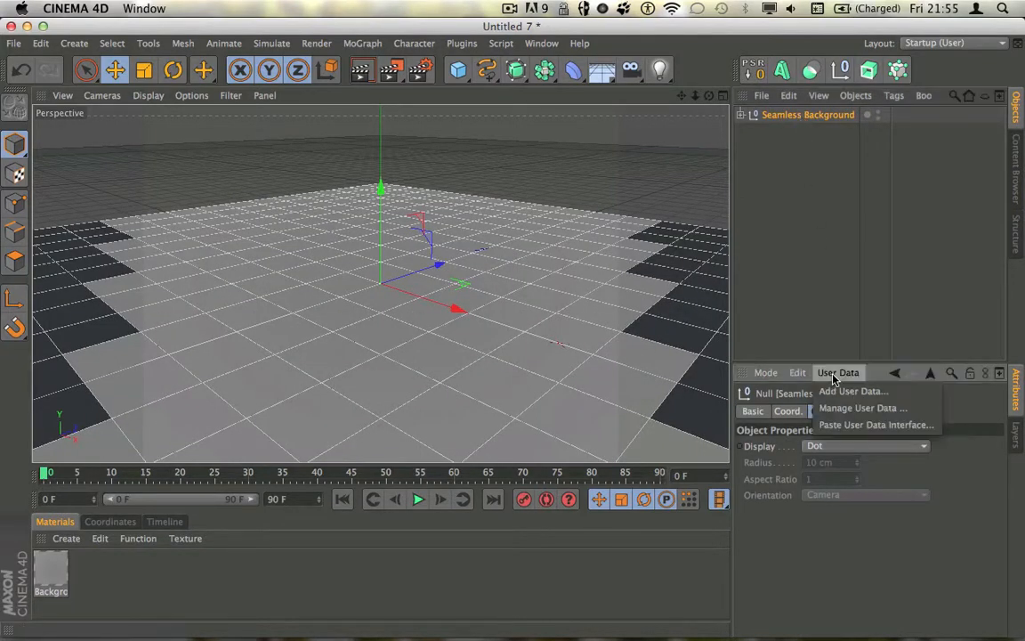
{"action": "left_click", "coordinate": [821, 408]}
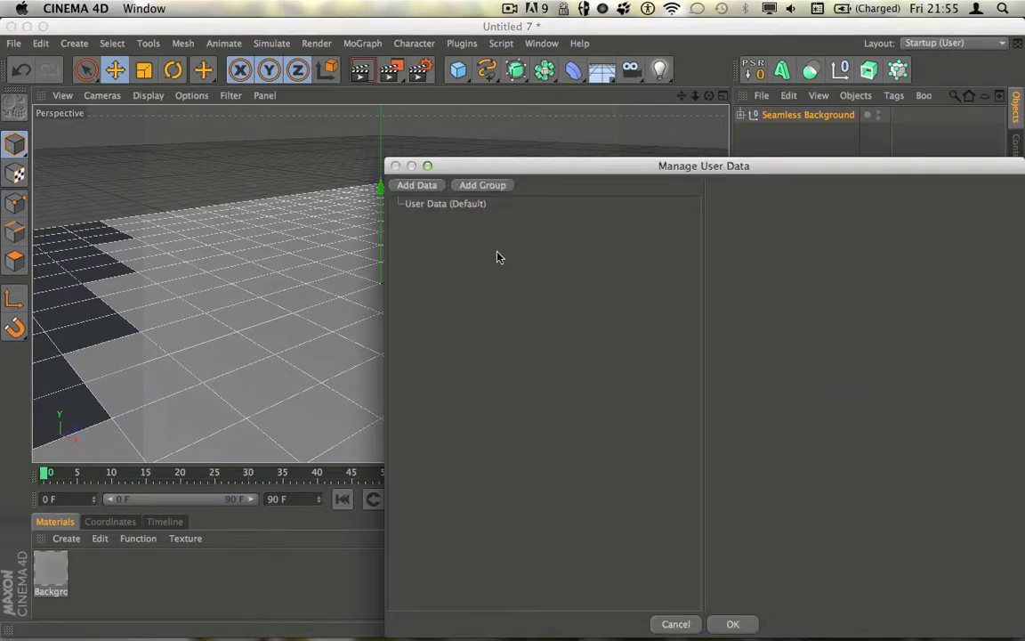
{"action": "left_click_drag", "start_coordinate": [496, 165], "coordinate": [459, 64]}
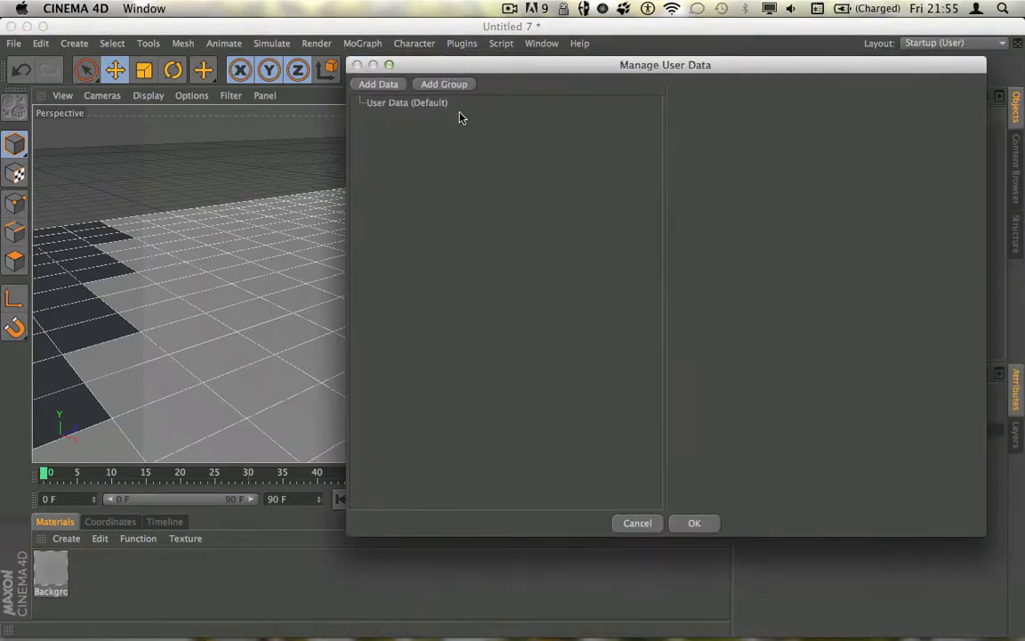
{"action": "left_click", "coordinate": [445, 85]}
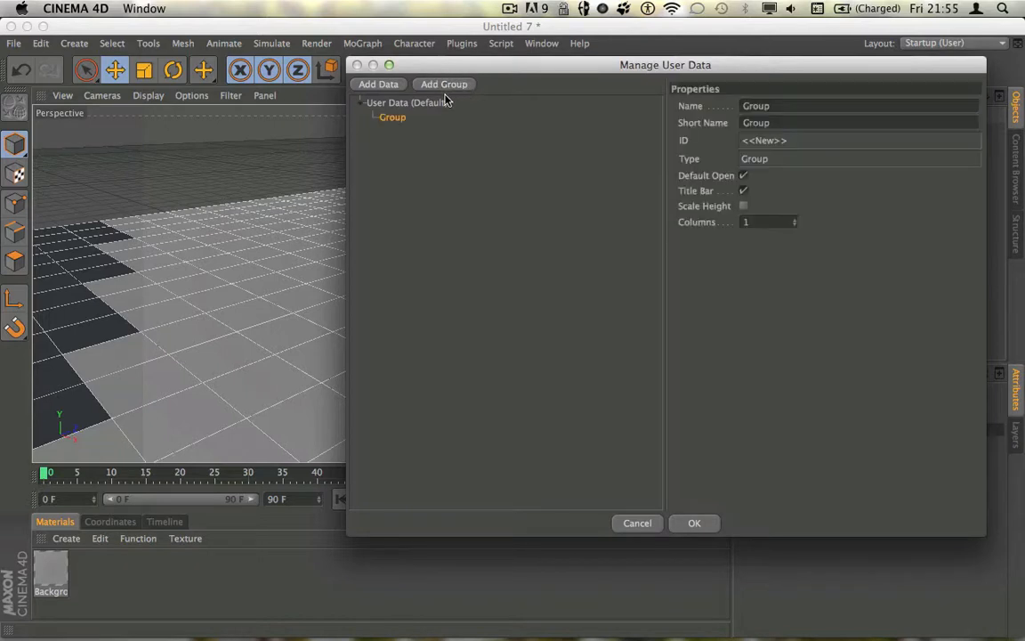
{"action": "left_click_drag", "start_coordinate": [399, 116], "coordinate": [441, 125]}
{"action": "left_click_drag", "start_coordinate": [832, 107], "coordinate": [636, 101]}
{"action": "type", "text": "CONT"}
{"action": "key", "text": "BackSpace"}
{"action": "key", "text": "BackSpace"}
{"action": "key", "text": "BackSpace"}
{"action": "type", "text": "ontrols"}
Step: Add a user data entry named Visible in Editor inside the Controls group
{"action": "left_click", "coordinate": [366, 85]}
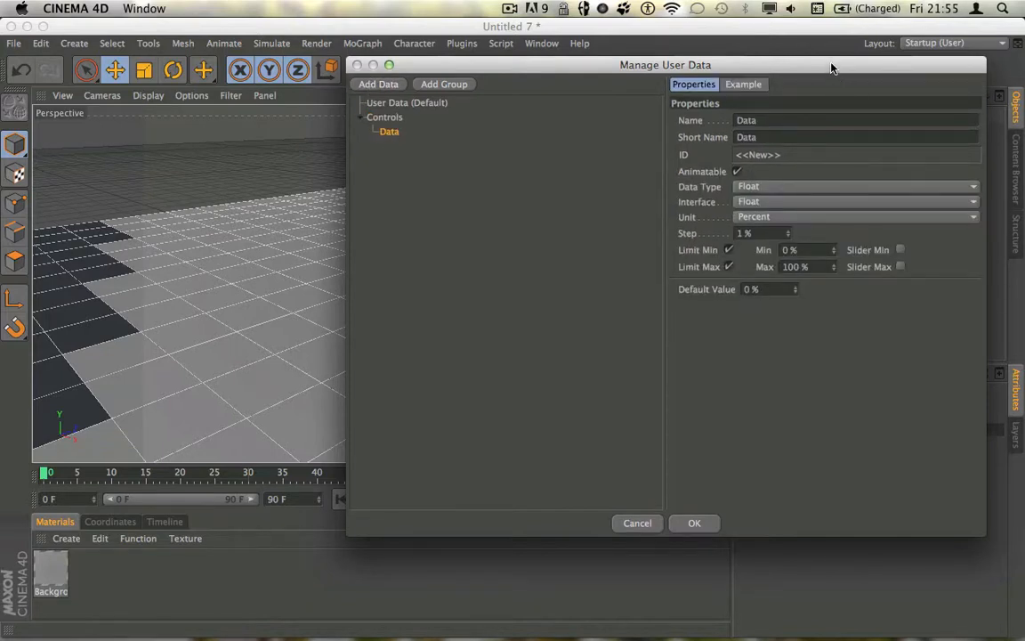
{"action": "left_click_drag", "start_coordinate": [831, 69], "coordinate": [854, 49]}
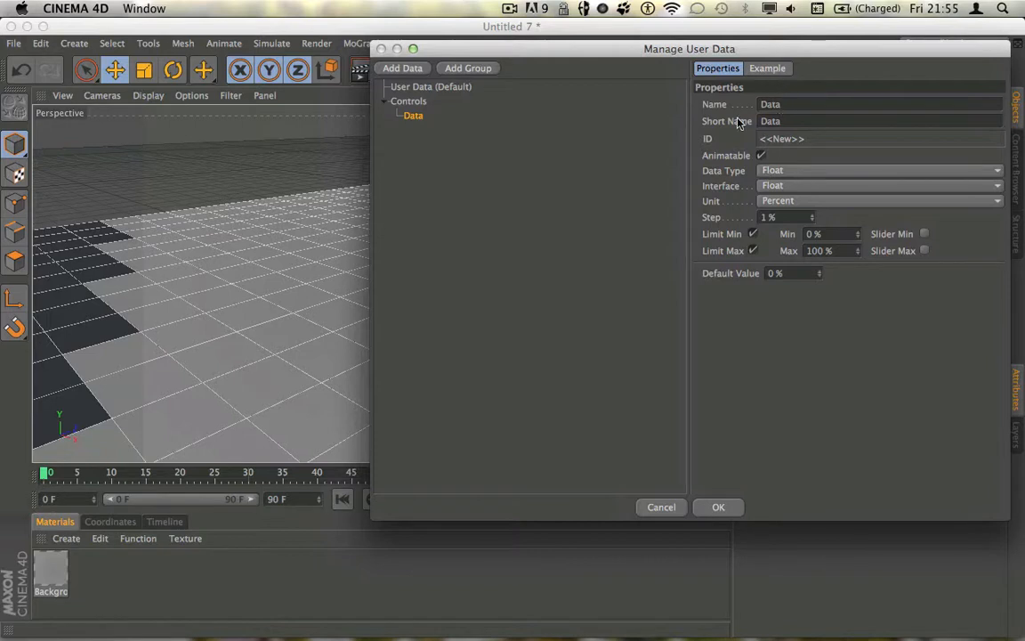
{"action": "left_click_drag", "start_coordinate": [504, 48], "coordinate": [501, 47]}
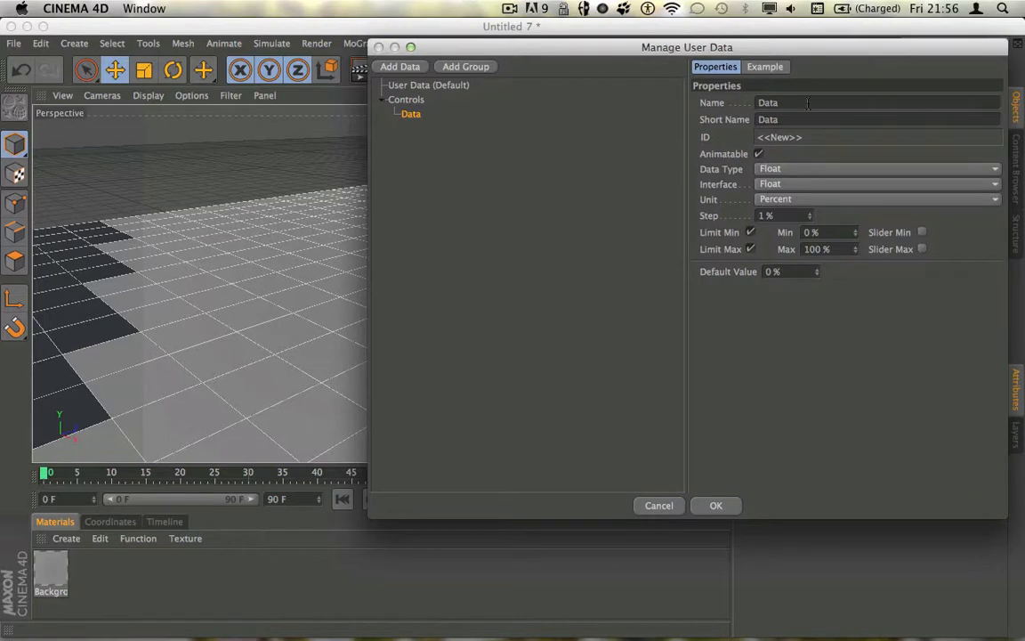
{"action": "double_click", "coordinate": [809, 103]}
{"action": "type", "text": "Visible in Editor"}
{"action": "left_click", "coordinate": [472, 178]}
Step: Add a second user data entry to the Controls group and name it Visible in Renderer
{"action": "left_click", "coordinate": [399, 67]}
{"action": "left_click_drag", "start_coordinate": [412, 100], "coordinate": [420, 134]}
{"action": "double_click", "coordinate": [768, 103]}
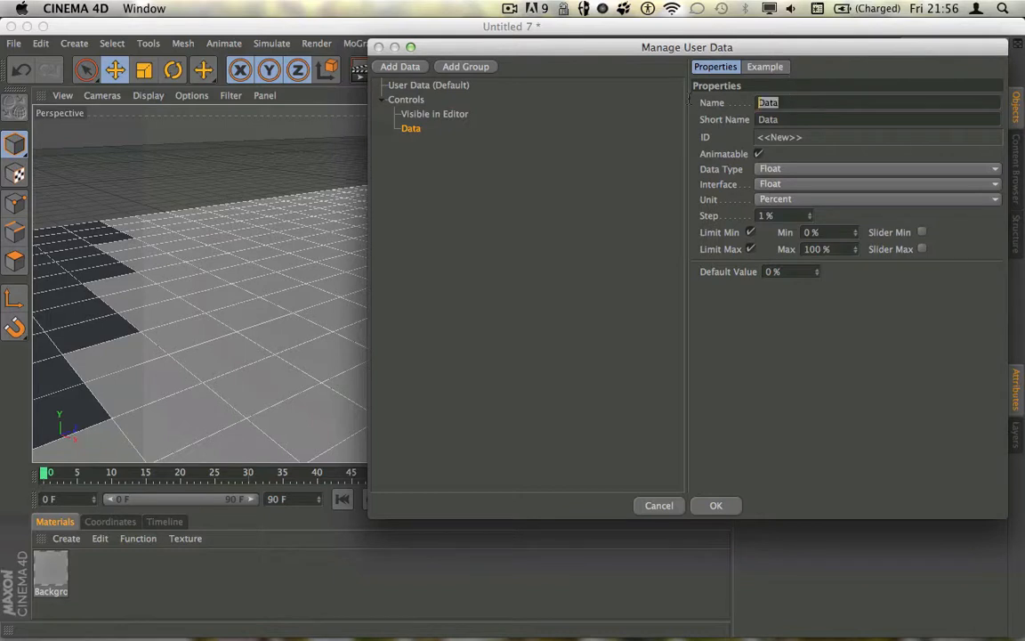
{"action": "type", "text": "Visible in Renderer"}
{"action": "left_click", "coordinate": [471, 164]}
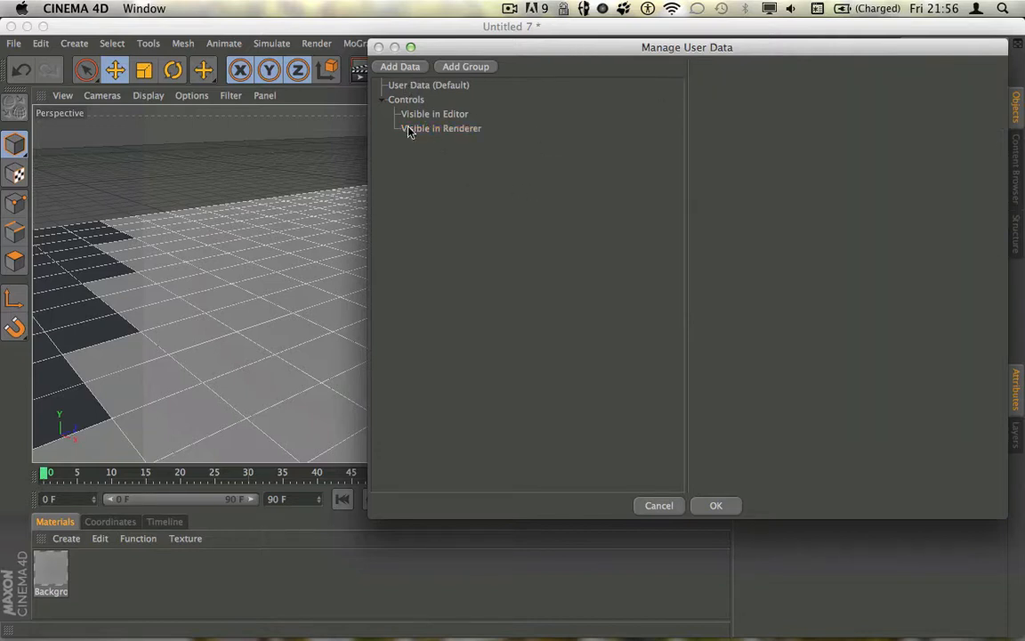
{"action": "left_click", "coordinate": [431, 116]}
{"action": "left_click", "coordinate": [806, 168]}
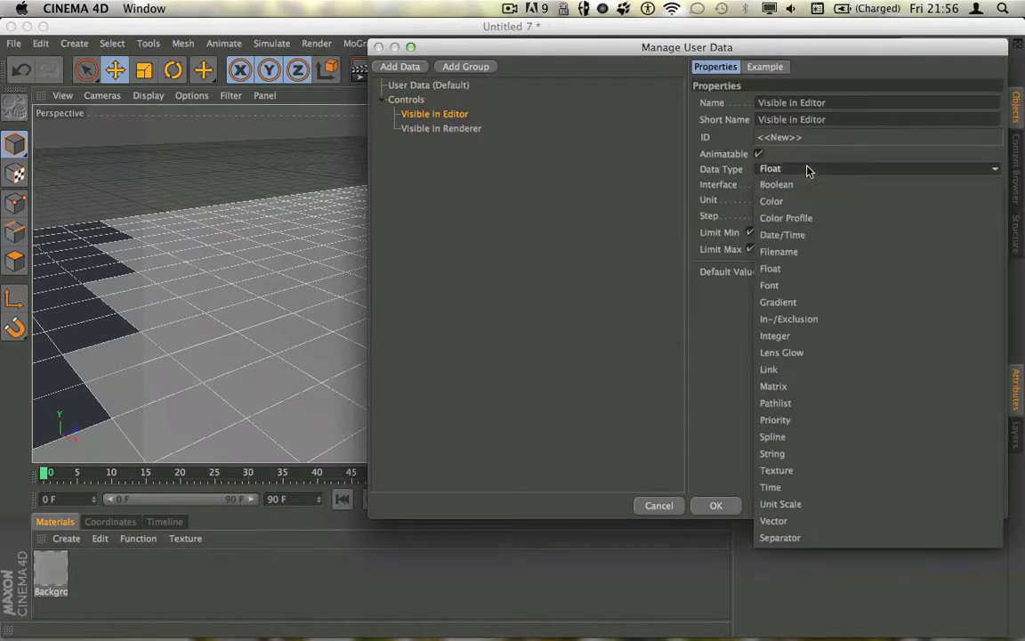
{"action": "left_click", "coordinate": [499, 210]}
Step: Add a user data entry named Colour to the Controls group below Visible in Renderer
{"action": "left_click", "coordinate": [400, 66]}
{"action": "left_click_drag", "start_coordinate": [409, 97], "coordinate": [424, 150]}
{"action": "double_click", "coordinate": [764, 102]}
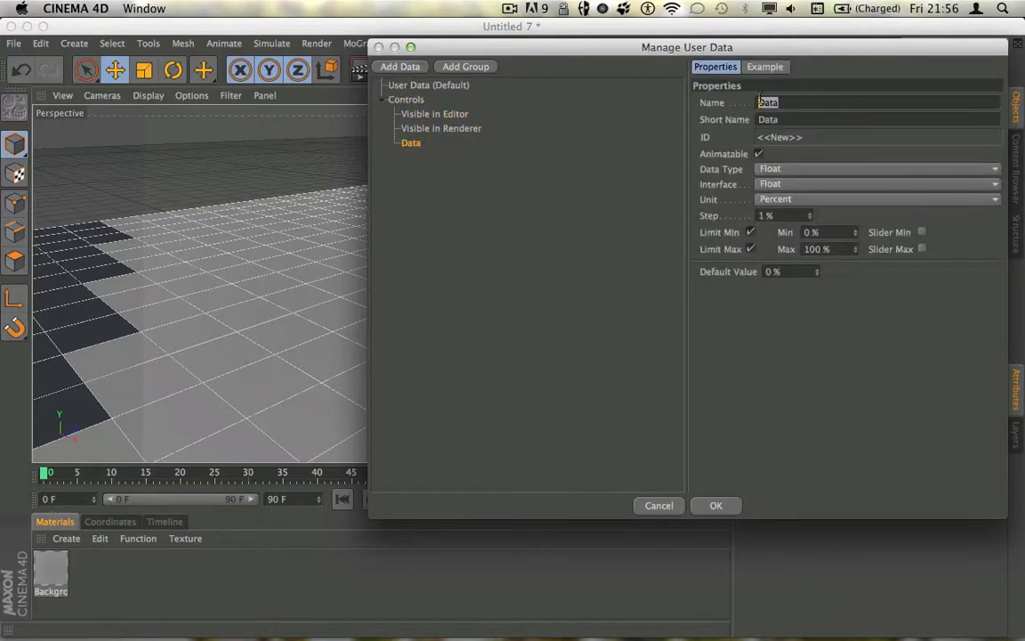
{"action": "type", "text": "Colour"}
{"action": "left_click", "coordinate": [495, 235]}
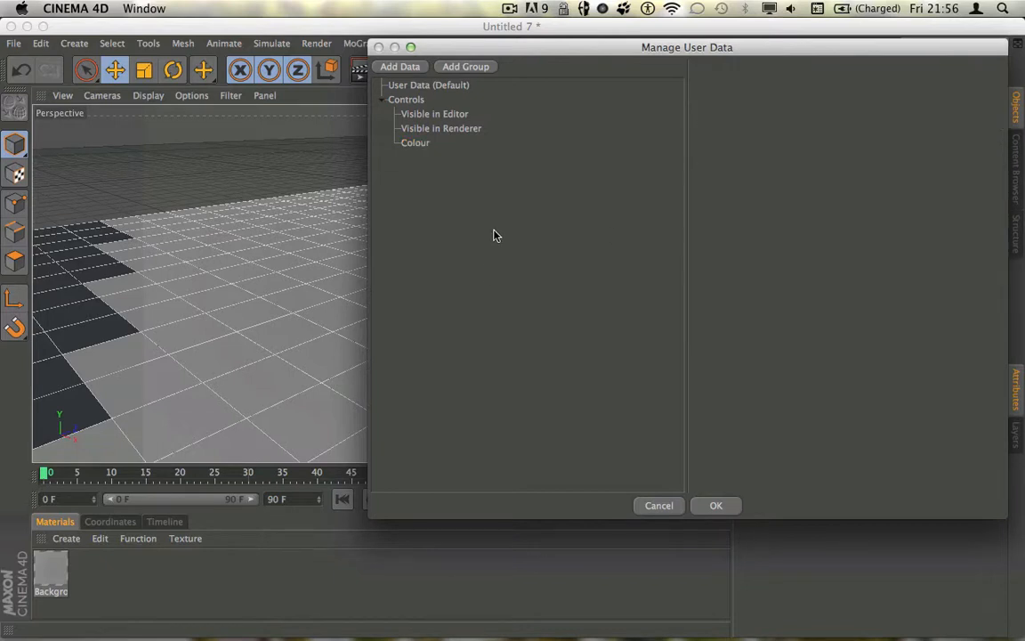
Step: Add a user data entry named Intensity below Colour in the Controls group
{"action": "left_click", "coordinate": [419, 143]}
{"action": "left_click", "coordinate": [405, 68]}
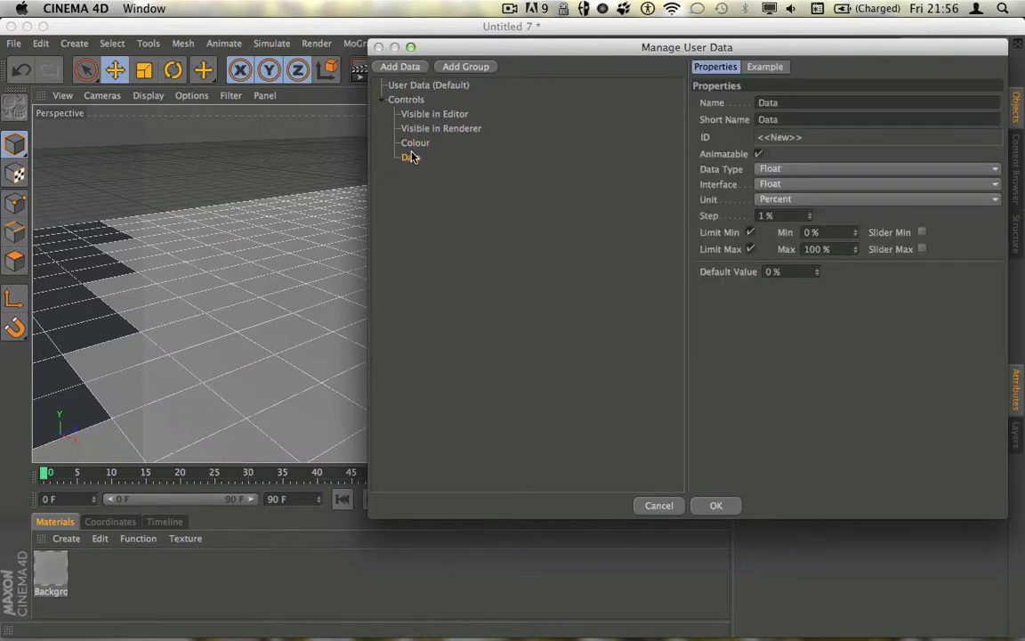
{"action": "double_click", "coordinate": [816, 104]}
{"action": "type", "text": "Intensi"}
{"action": "key", "text": "BackSpace"}
{"action": "type", "text": "ity"}
{"action": "left_click", "coordinate": [458, 292]}
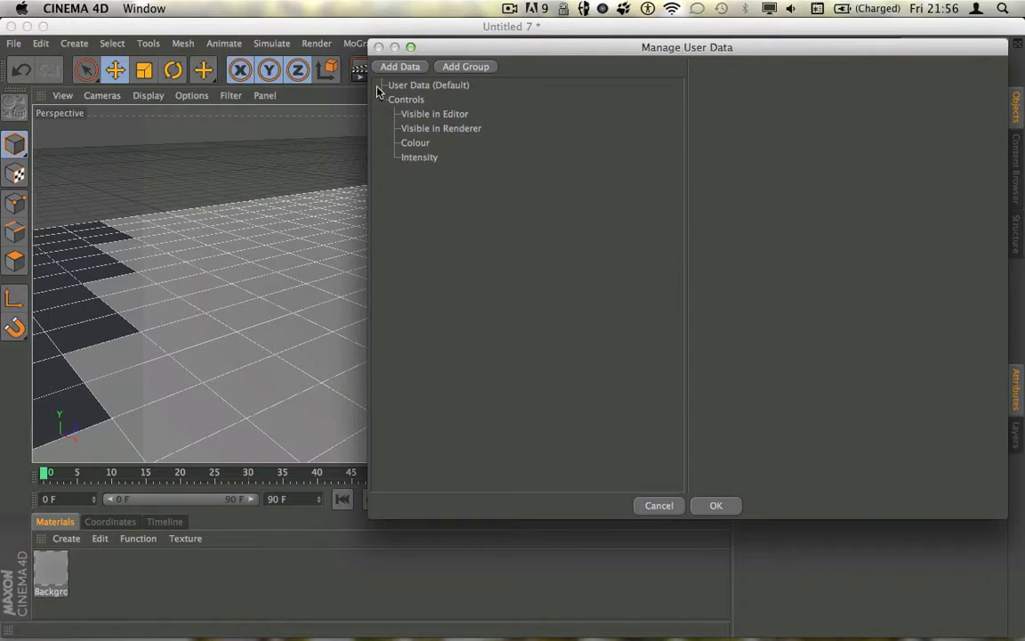
Step: Set the data type of both the Visible in Editor and Visible in Renderer entries to Boolean
{"action": "left_click", "coordinate": [415, 117]}
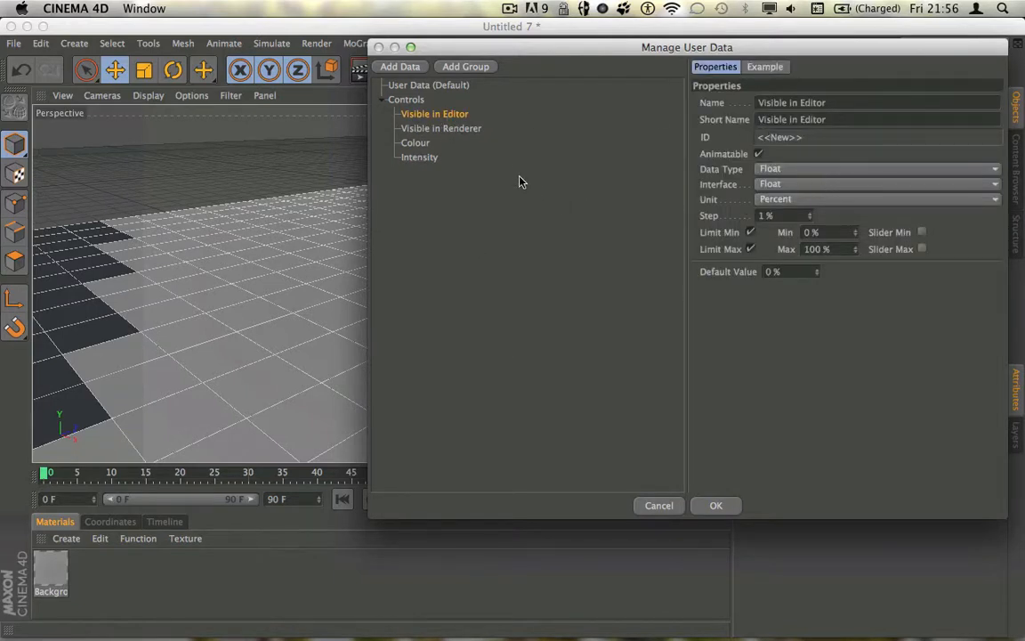
{"action": "left_click", "coordinate": [767, 169]}
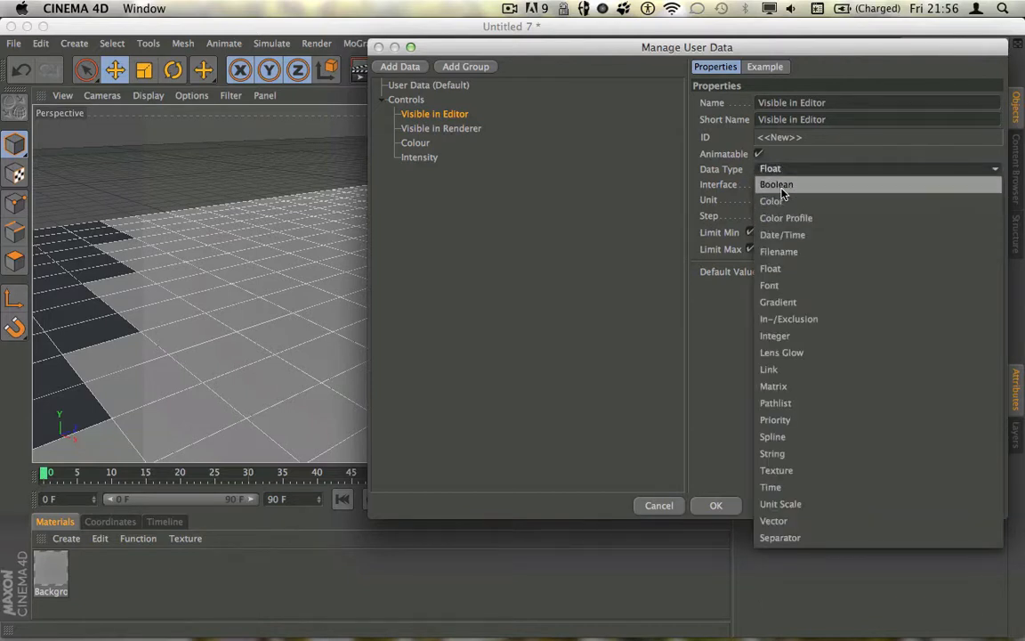
{"action": "left_click", "coordinate": [780, 185]}
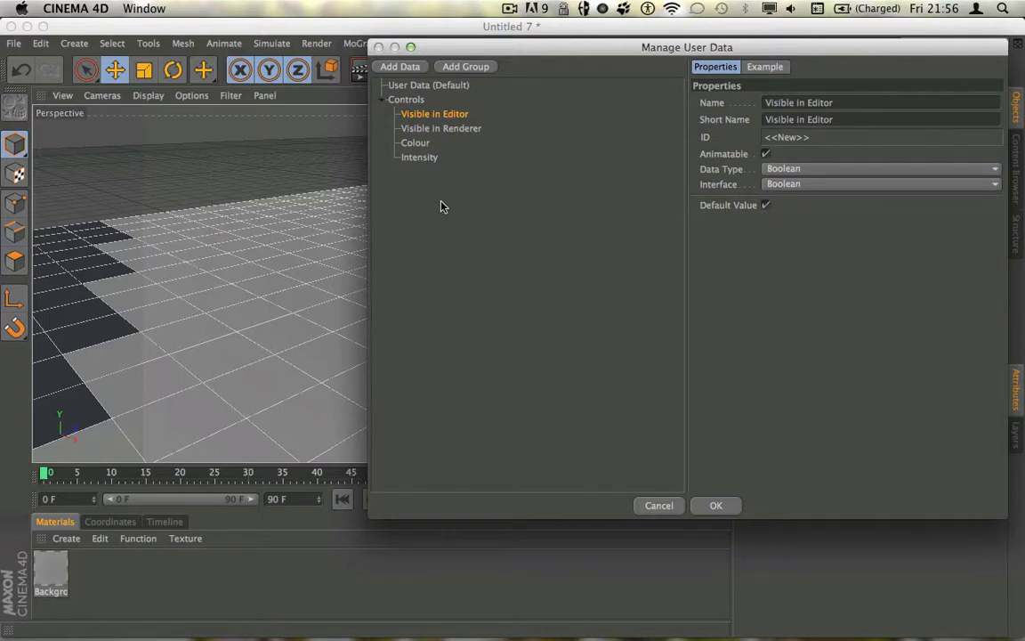
{"action": "left_click", "coordinate": [439, 129]}
{"action": "left_click", "coordinate": [773, 169]}
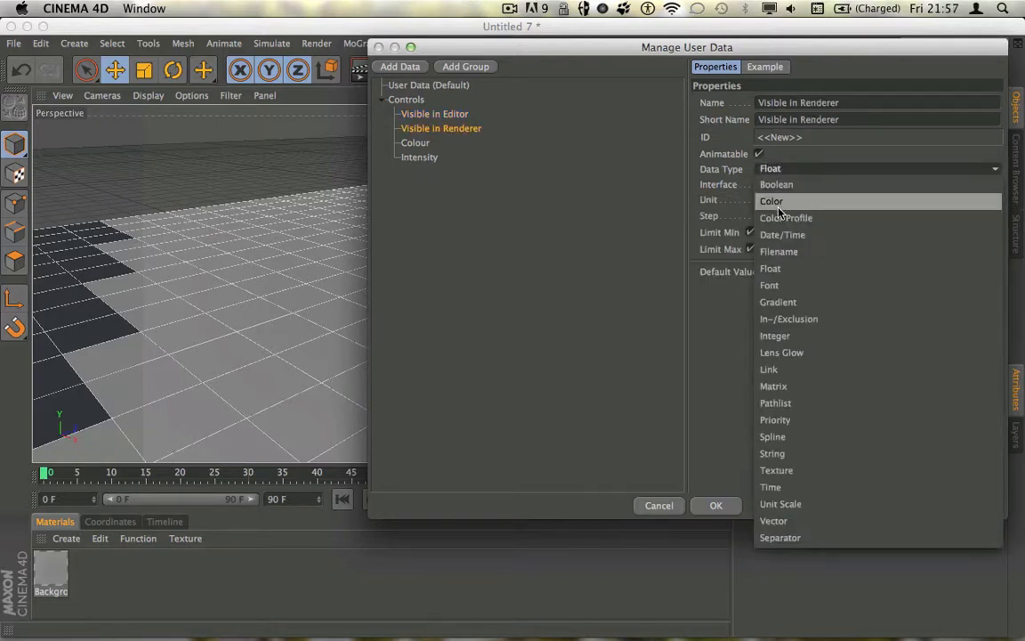
{"action": "left_click", "coordinate": [782, 186]}
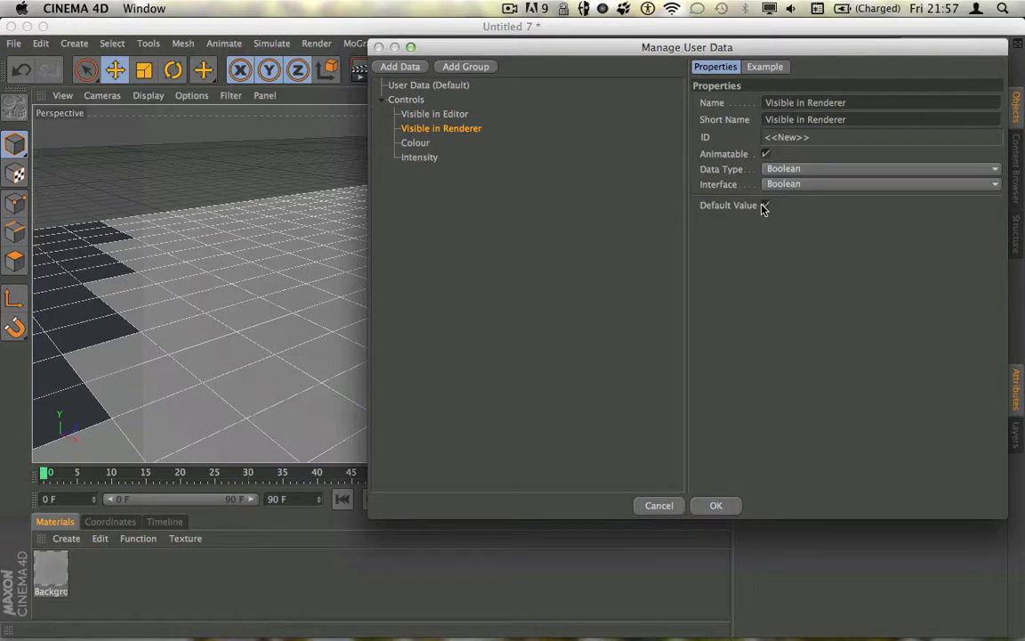
Step: Set the data type of the Colour user data entry to Color
{"action": "left_click", "coordinate": [427, 143]}
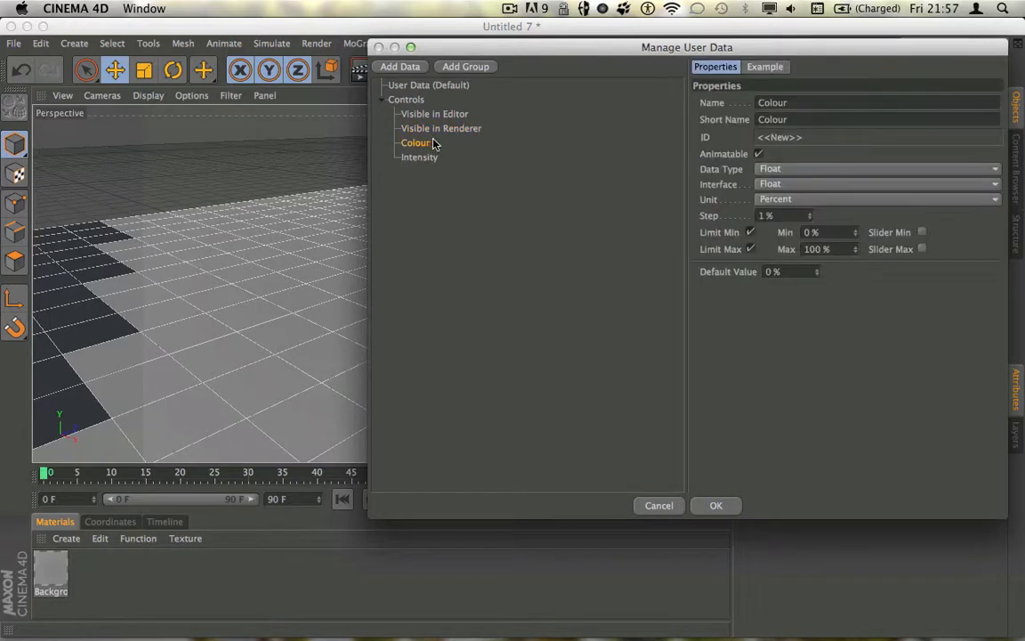
{"action": "left_click", "coordinate": [798, 169]}
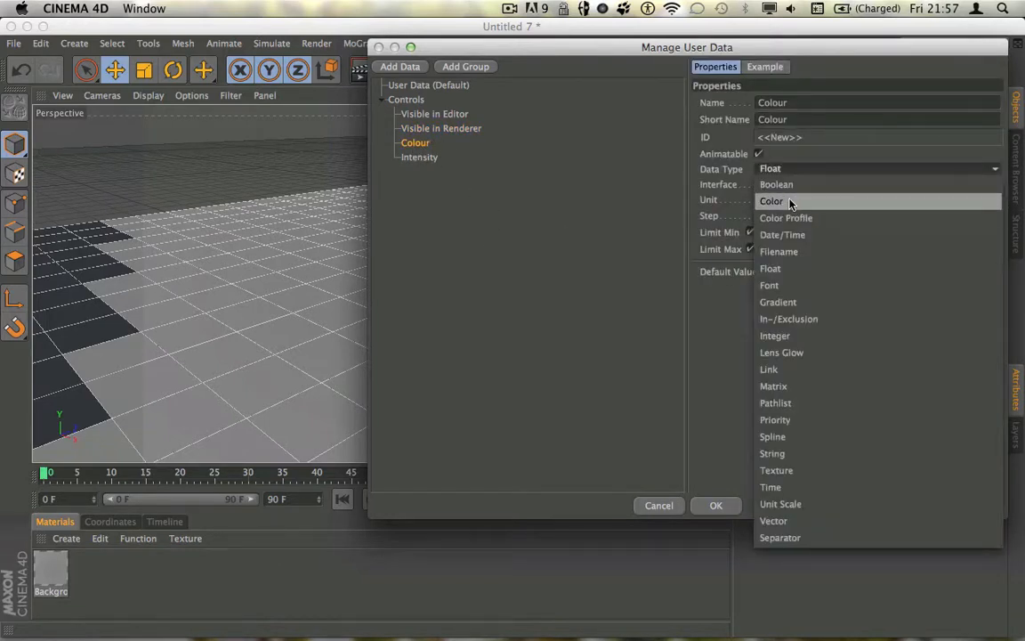
{"action": "left_click", "coordinate": [836, 201]}
{"action": "left_click", "coordinate": [420, 158]}
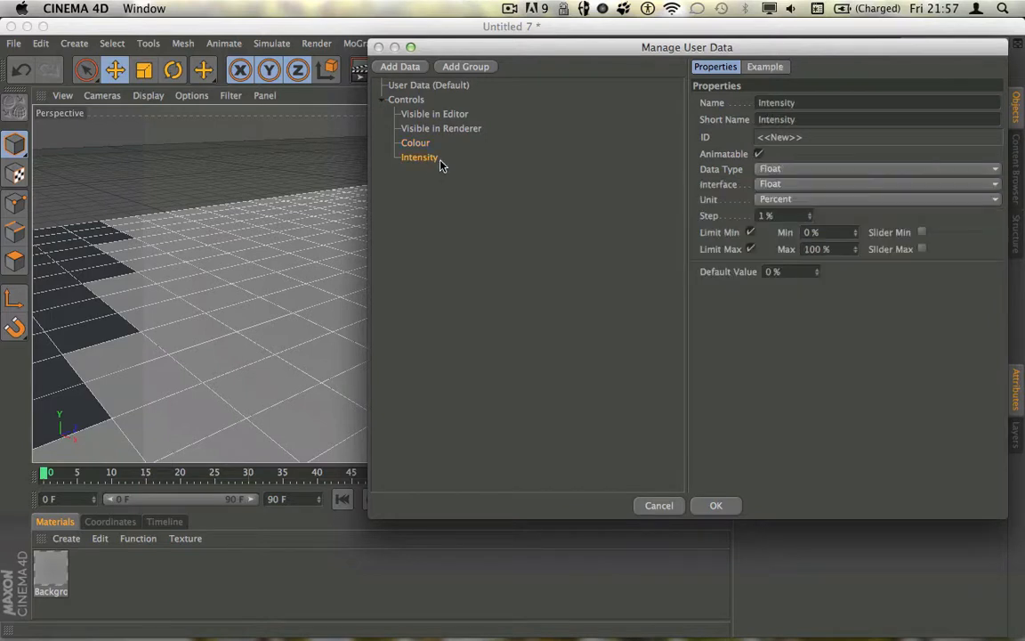
{"action": "left_click", "coordinate": [825, 170]}
{"action": "left_click", "coordinate": [587, 220]}
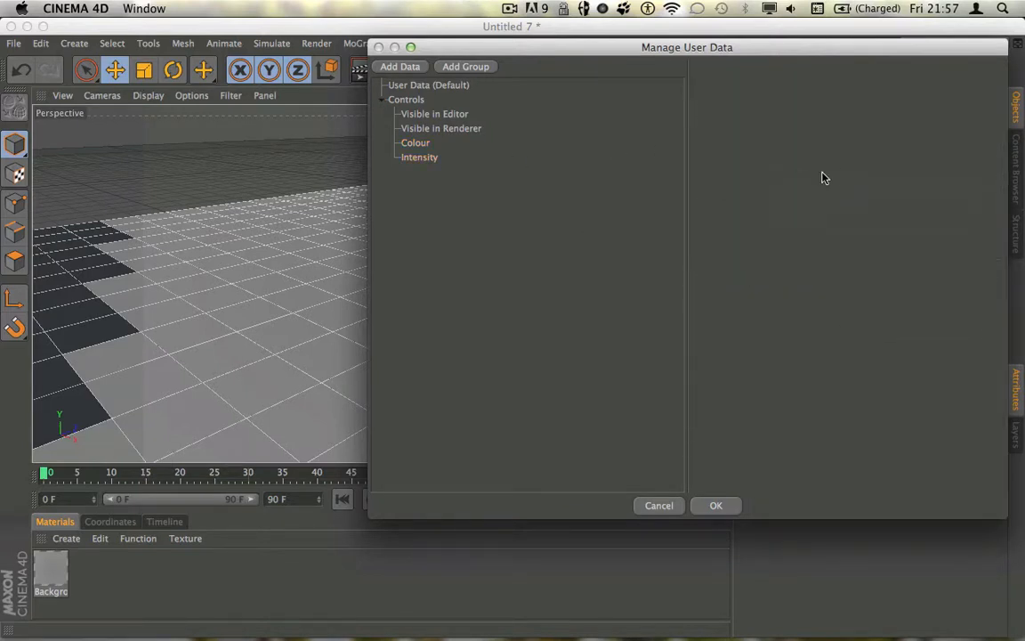
Step: Set the Intensity user data entry's interface to Float Slider with a default value of 50 %, and apply the user data
{"action": "left_click", "coordinate": [414, 159]}
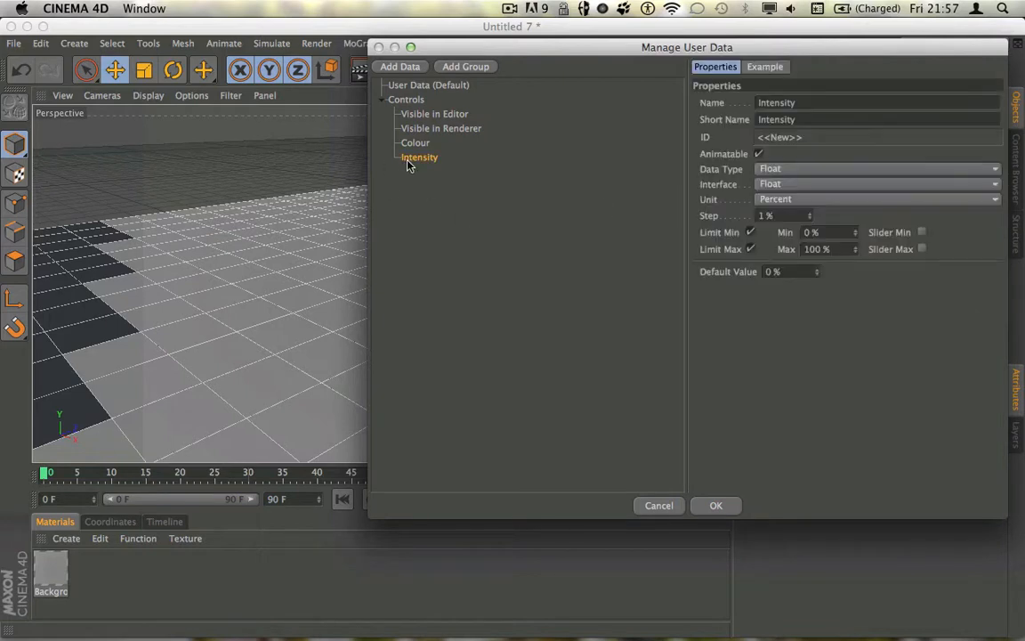
{"action": "left_click", "coordinate": [776, 184]}
{"action": "left_click", "coordinate": [786, 215]}
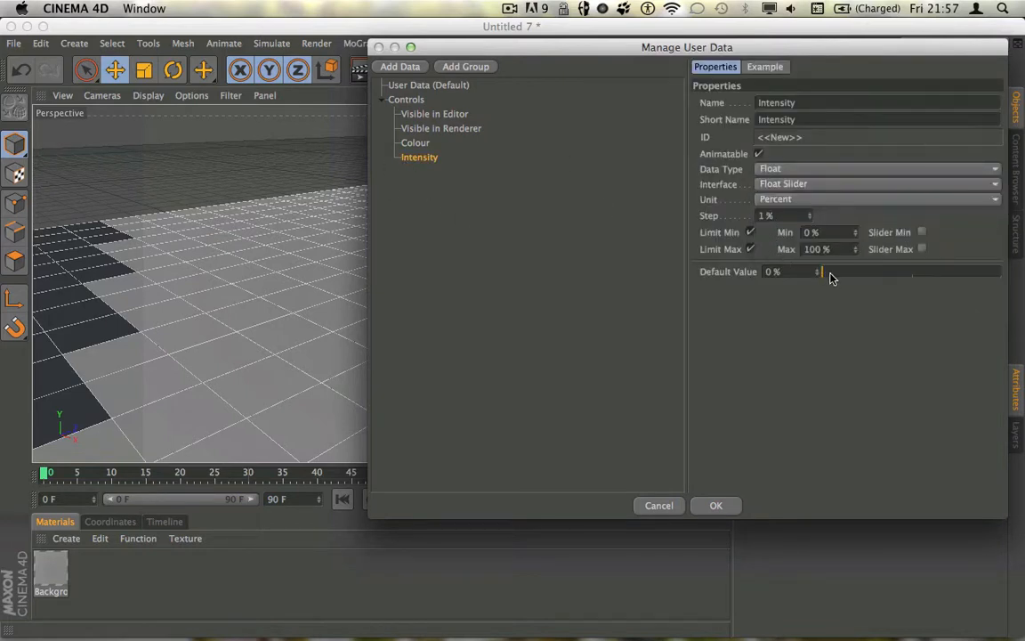
{"action": "left_click_drag", "start_coordinate": [830, 279], "coordinate": [764, 279]}
{"action": "left_click", "coordinate": [789, 272]}
{"action": "type", "text": "50"}
{"action": "key", "text": "Return"}
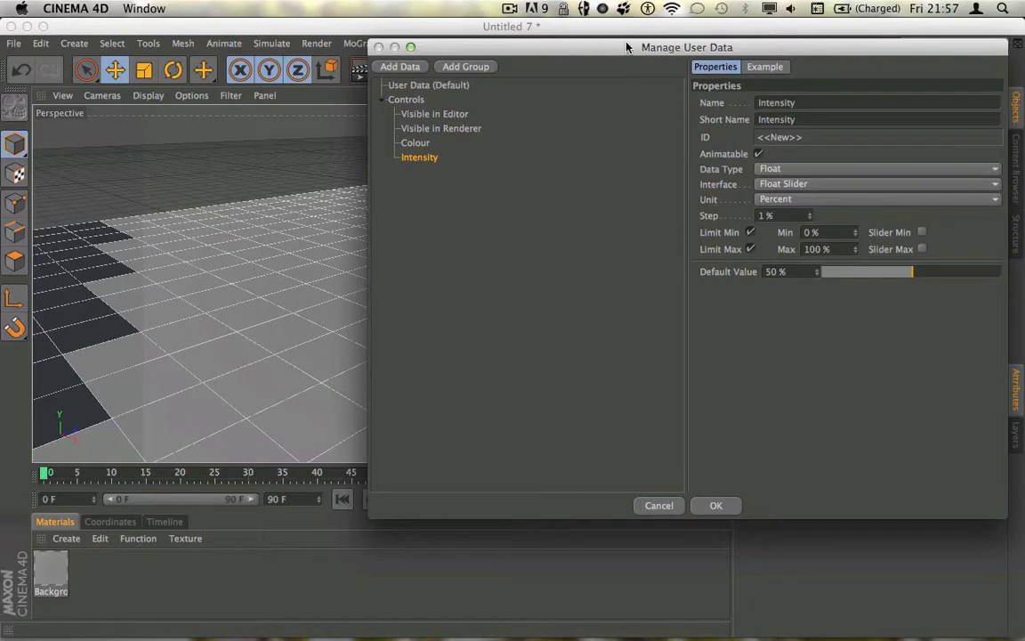
{"action": "left_click_drag", "start_coordinate": [627, 47], "coordinate": [614, 47]}
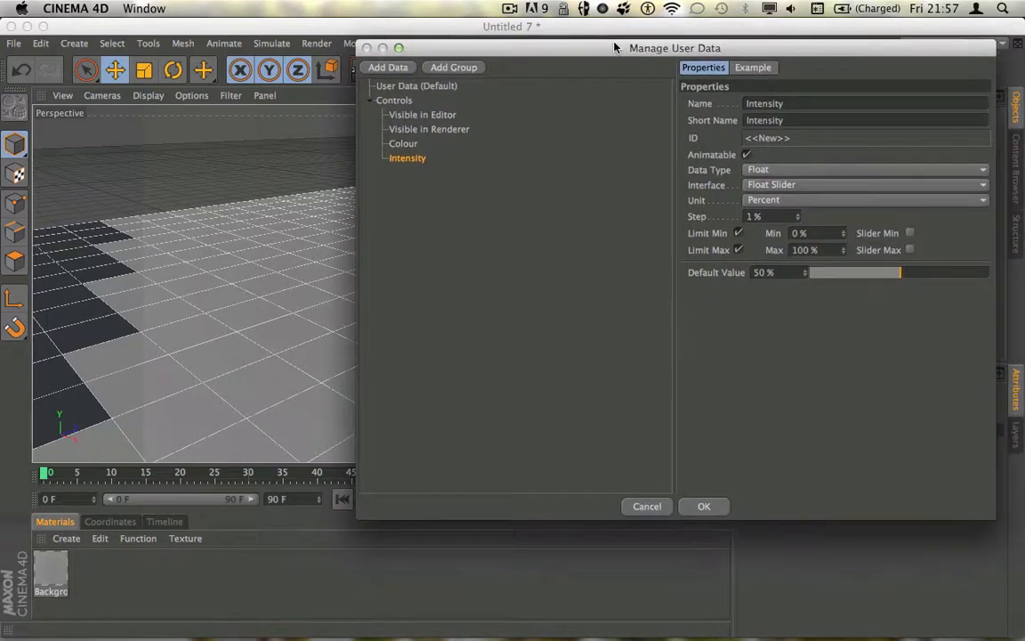
{"action": "left_click", "coordinate": [704, 506]}
Step: Try out the Intensity slider in the Seamless Background null's controls and reset it to its default value
{"action": "left_click", "coordinate": [846, 138]}
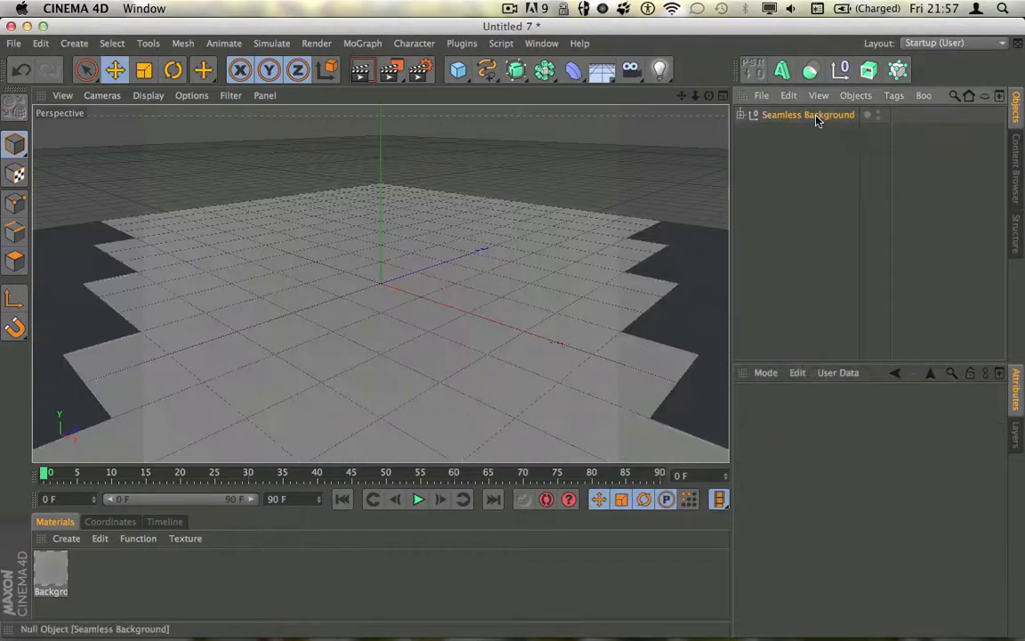
{"action": "left_click", "coordinate": [817, 118]}
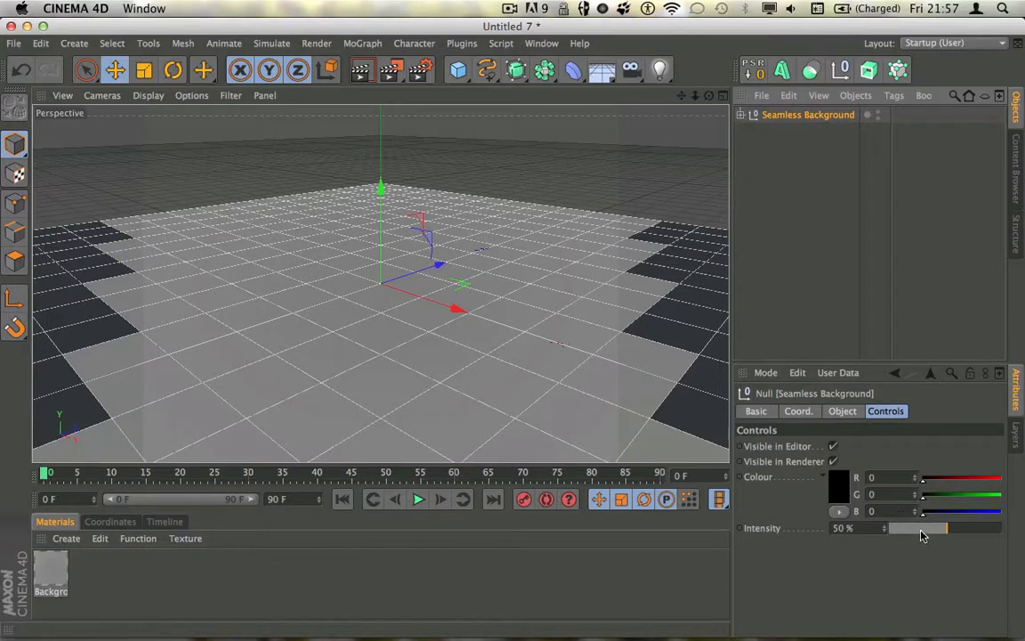
{"action": "mouse_move", "coordinate": [947, 530]}
{"action": "left_mouse_down"}
{"action": "mouse_move", "coordinate": [993, 514]}
{"action": "mouse_move", "coordinate": [950, 527]}
{"action": "left_mouse_up"}
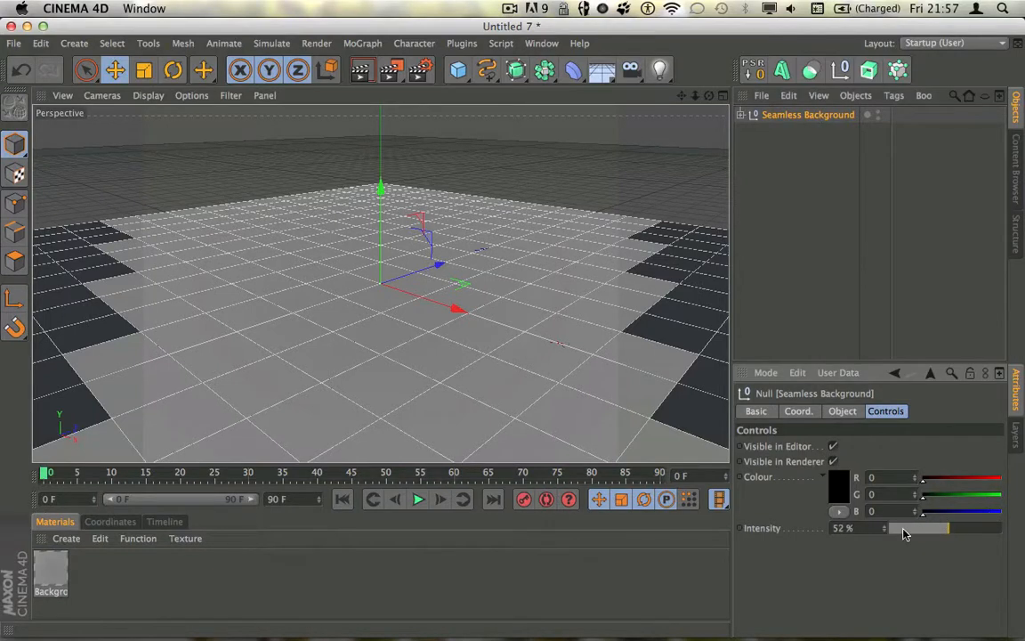
{"action": "right_click", "coordinate": [749, 530]}
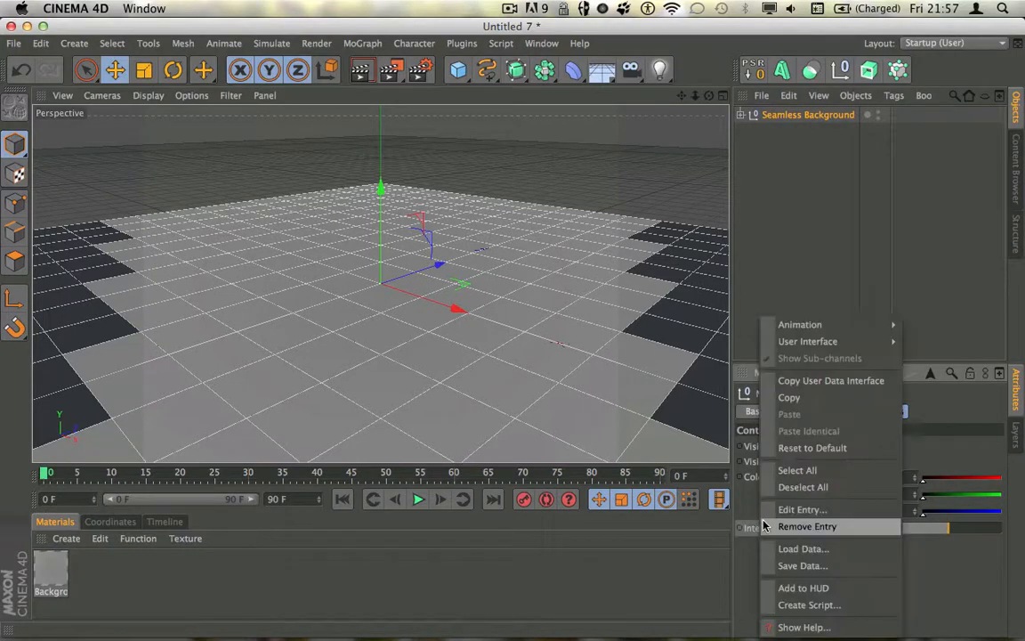
{"action": "left_click", "coordinate": [811, 450]}
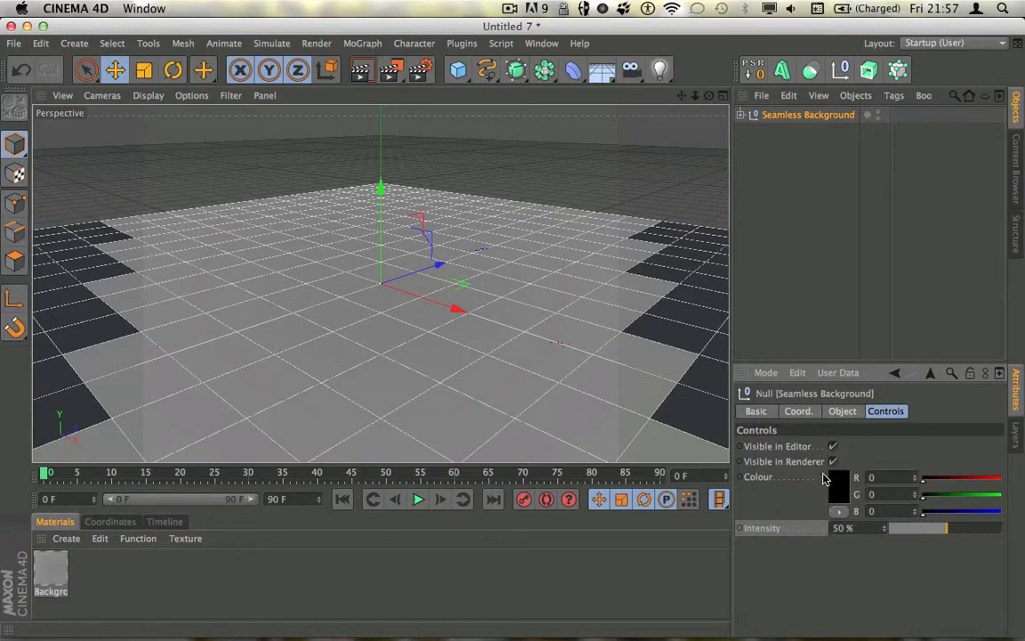
{"action": "left_click", "coordinate": [846, 412]}
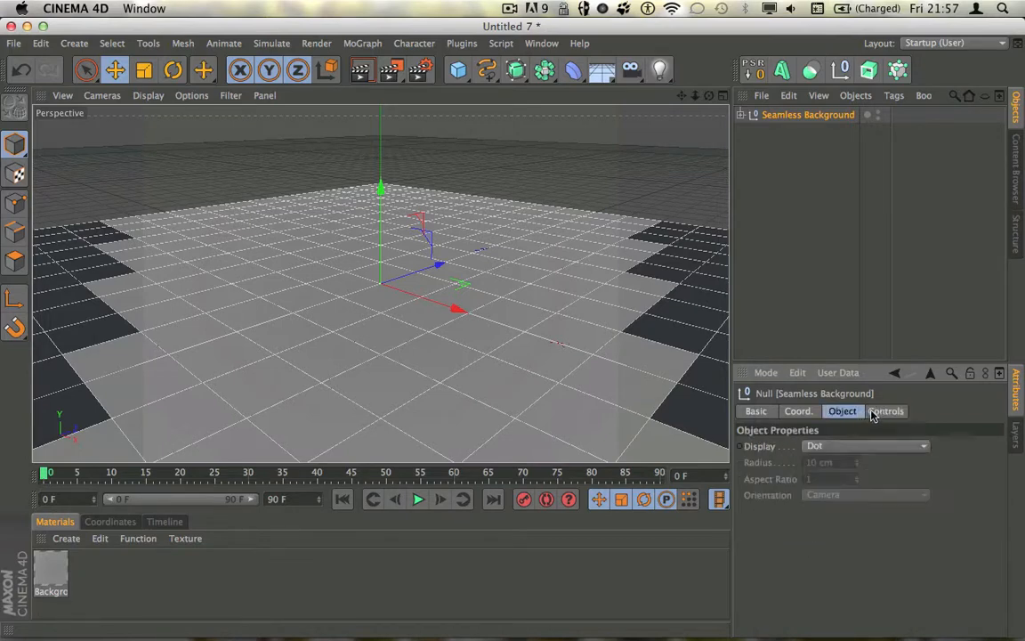
{"action": "left_click", "coordinate": [878, 413]}
{"action": "left_click", "coordinate": [835, 262]}
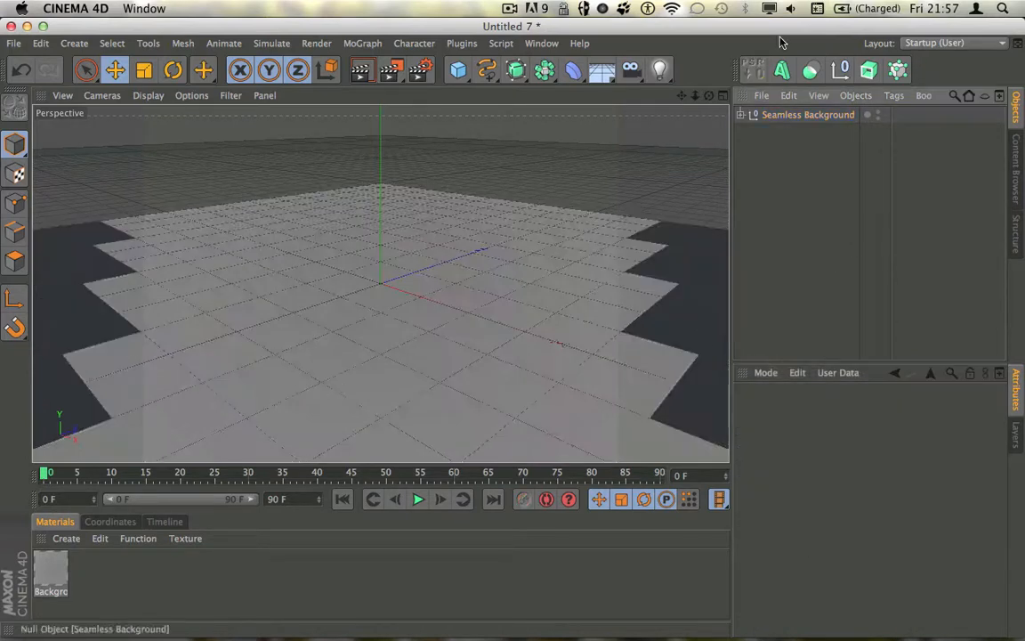
Step: Add an XPresso tag to the Seamless Background null
{"action": "left_click", "coordinate": [794, 118]}
{"action": "right_click", "coordinate": [800, 118]}
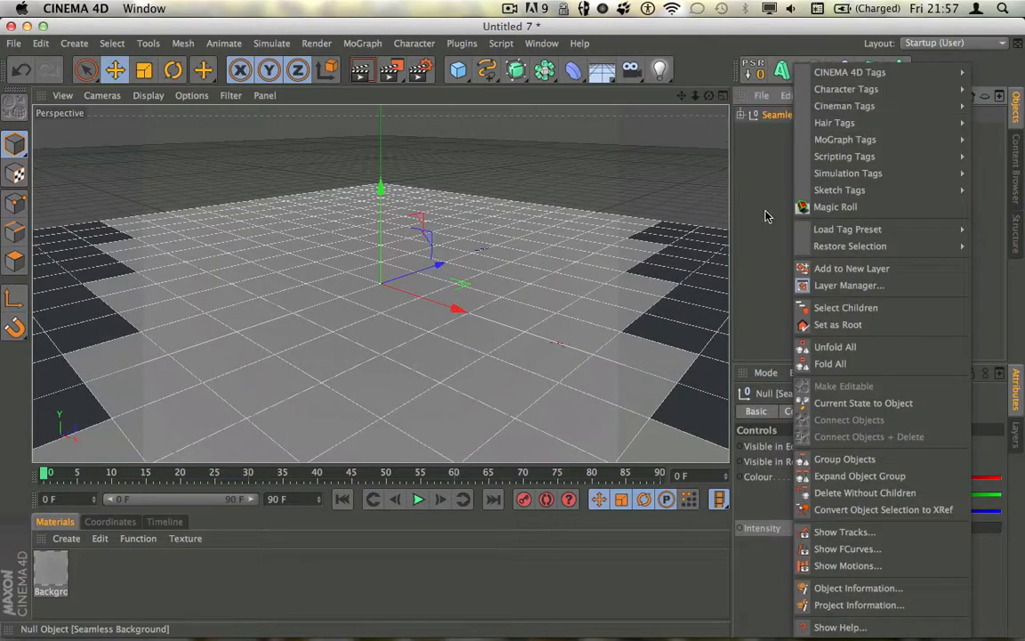
{"action": "left_click", "coordinate": [771, 140]}
{"action": "right_click", "coordinate": [781, 119]}
{"action": "mouse_move", "coordinate": [786, 158]}
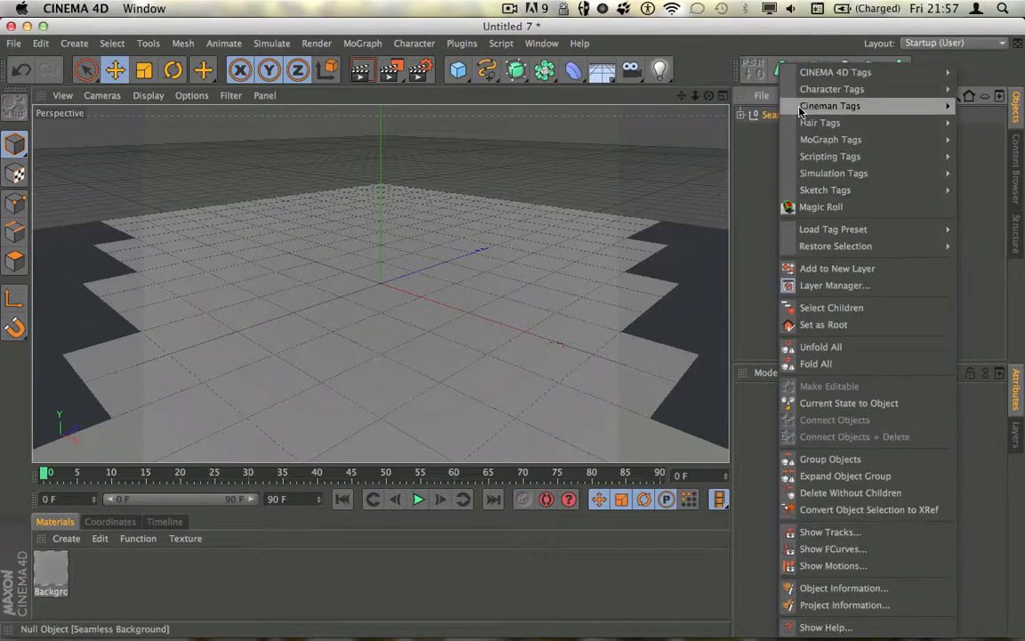
{"action": "mouse_move", "coordinate": [792, 72]}
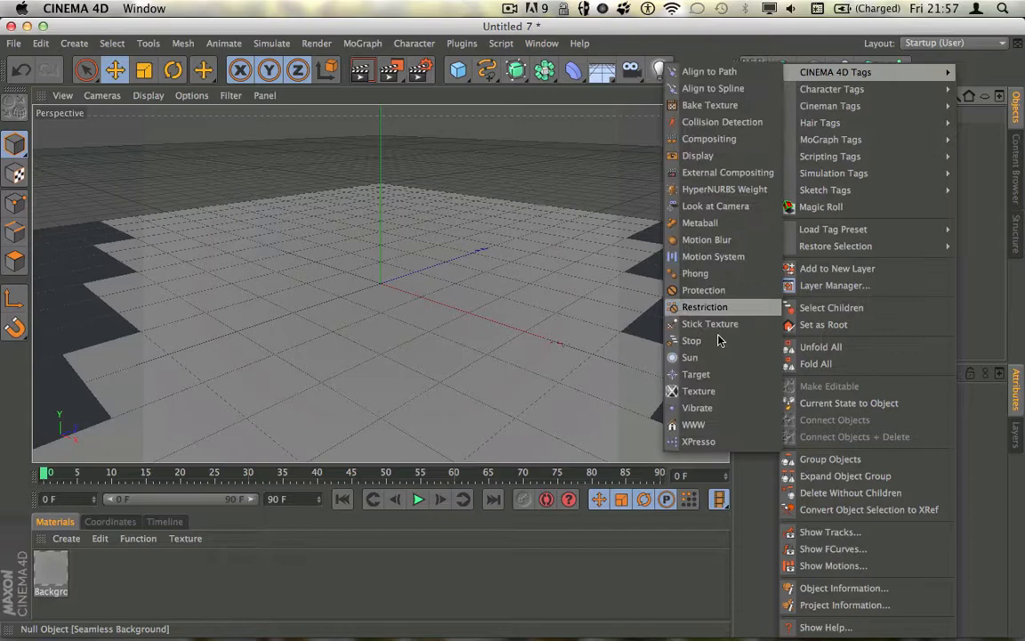
{"action": "left_click", "coordinate": [698, 441]}
{"action": "left_click_drag", "start_coordinate": [422, 107], "coordinate": [478, 86]}
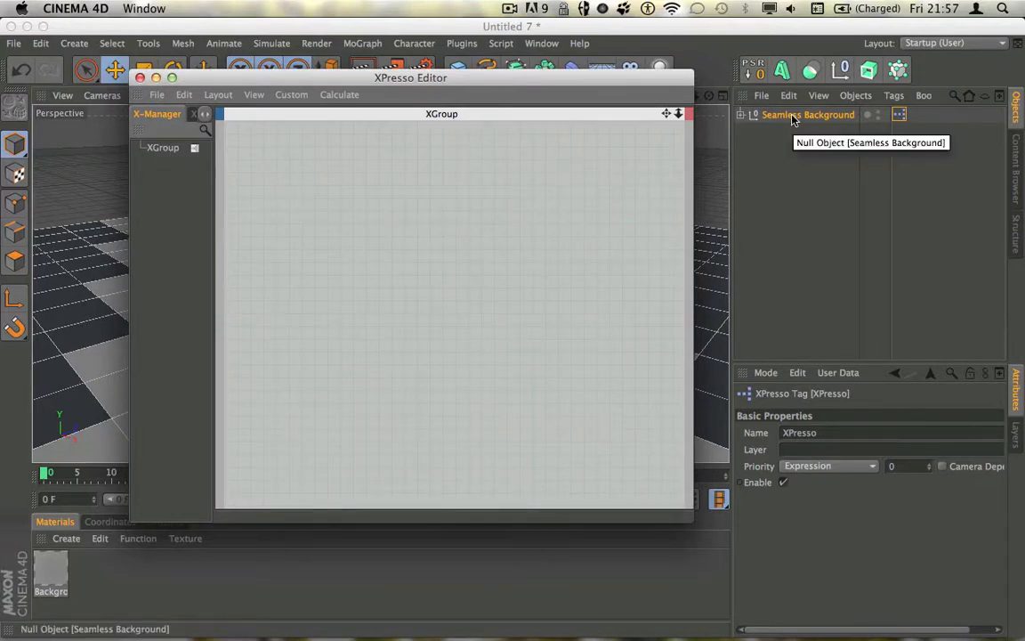
Step: Add the Seamless Background null as an XPresso node and give it an output port for the Colour control
{"action": "left_click_drag", "start_coordinate": [792, 120], "coordinate": [357, 189]}
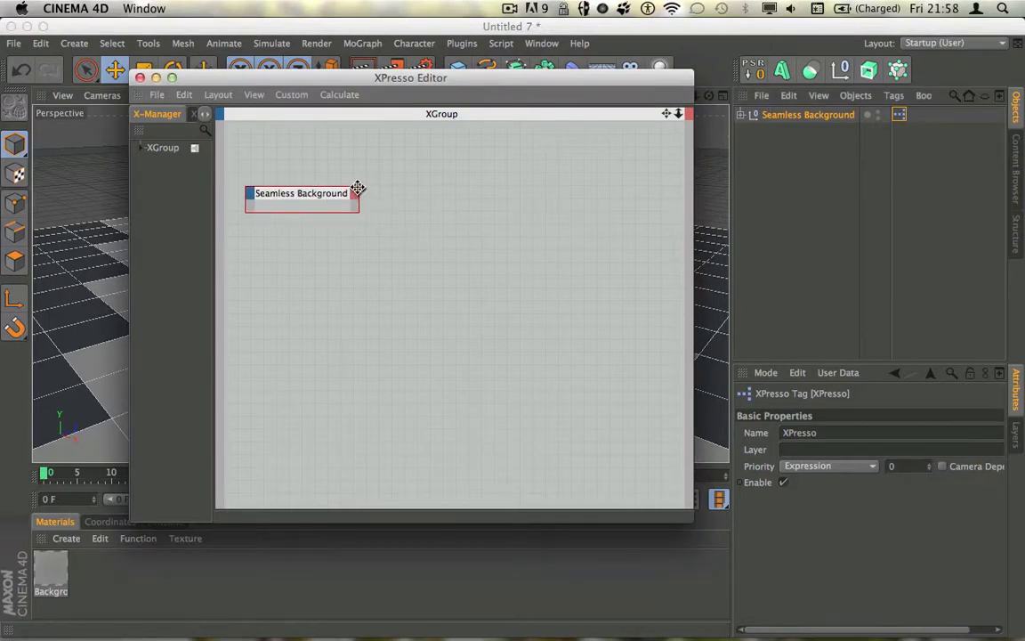
{"action": "left_click", "coordinate": [357, 188]}
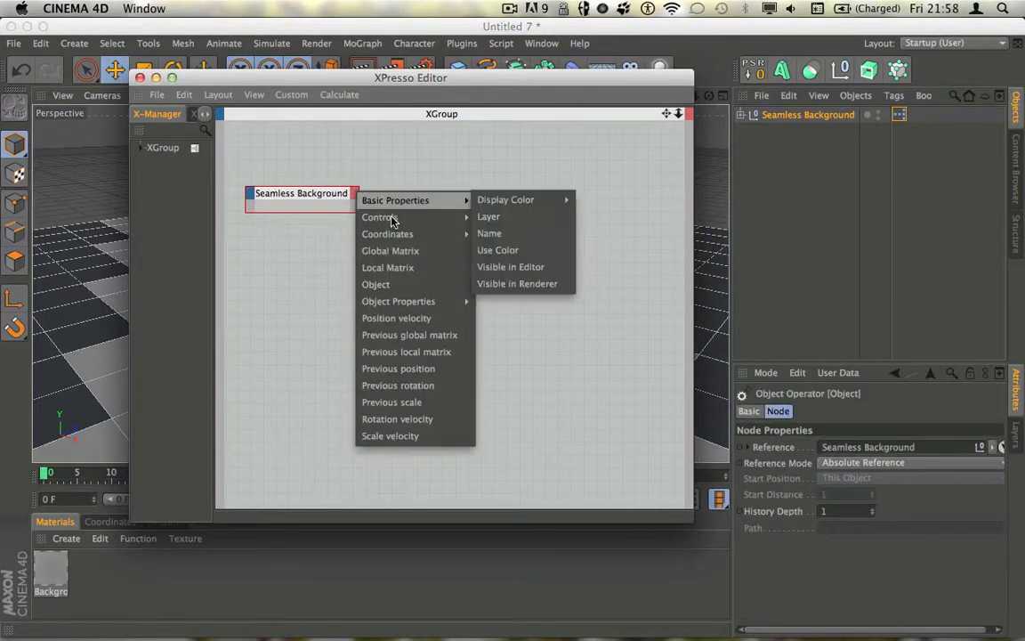
{"action": "left_click", "coordinate": [356, 201]}
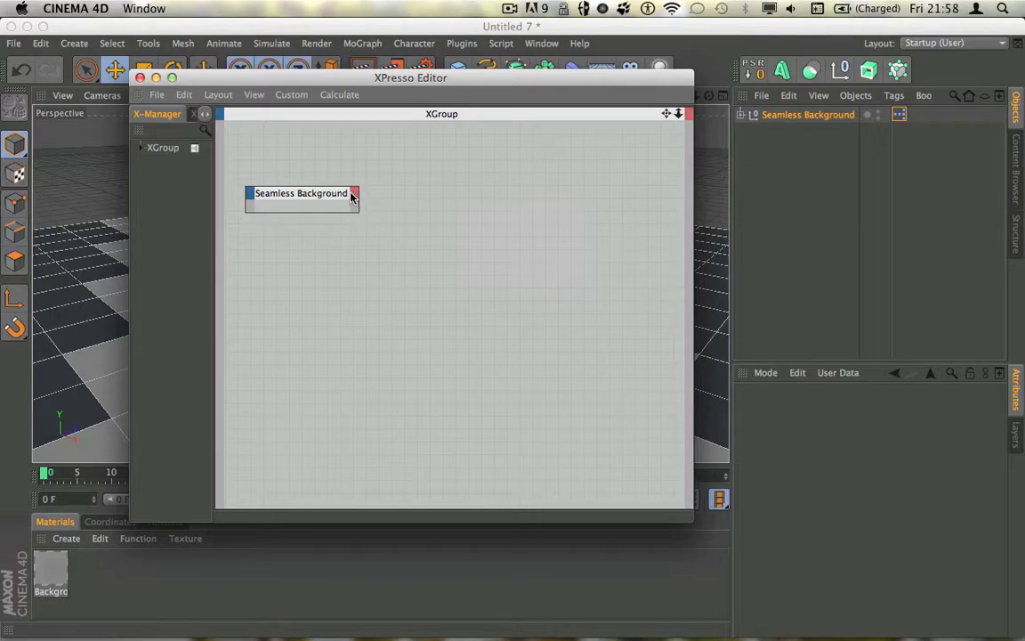
{"action": "left_click", "coordinate": [357, 193]}
{"action": "mouse_move", "coordinate": [377, 219]}
{"action": "mouse_move", "coordinate": [485, 219]}
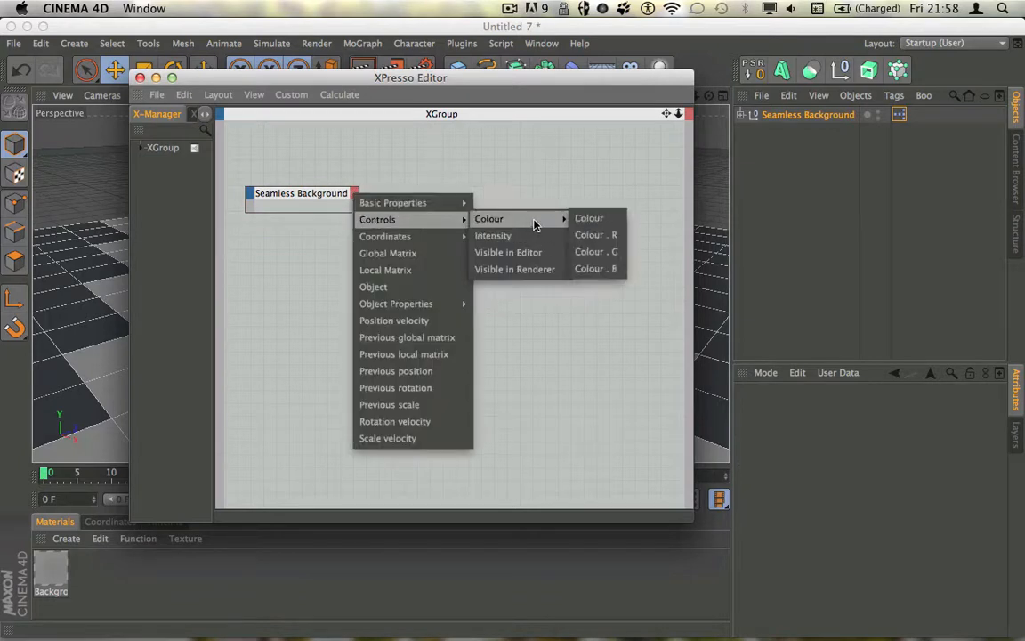
{"action": "left_click", "coordinate": [604, 219]}
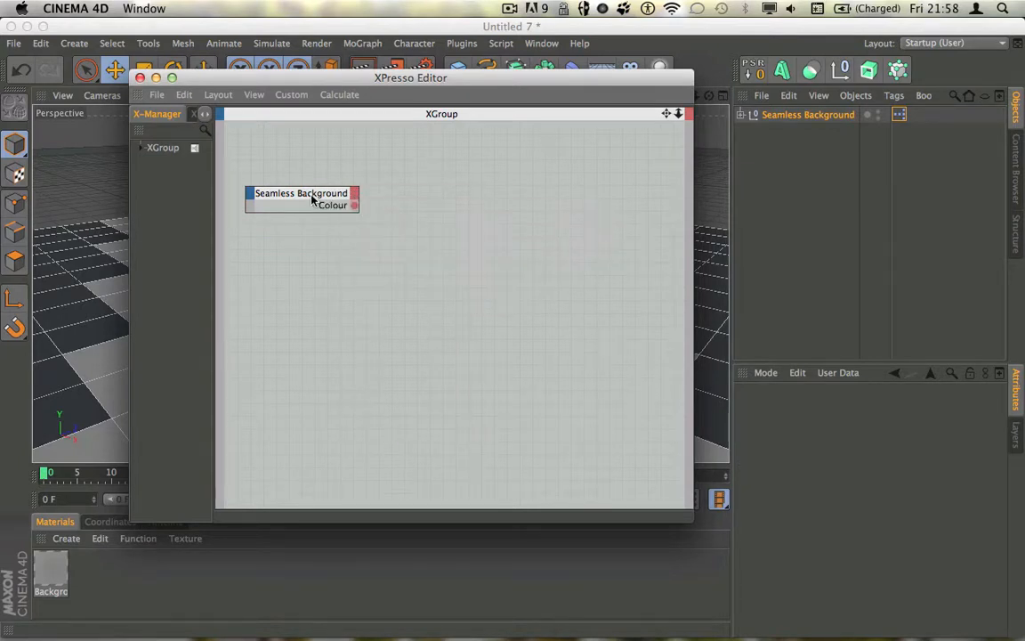
Step: Add output ports for the Intensity, Visible in Editor and Visible in Renderer controls to the Seamless Background node
{"action": "left_click", "coordinate": [354, 194]}
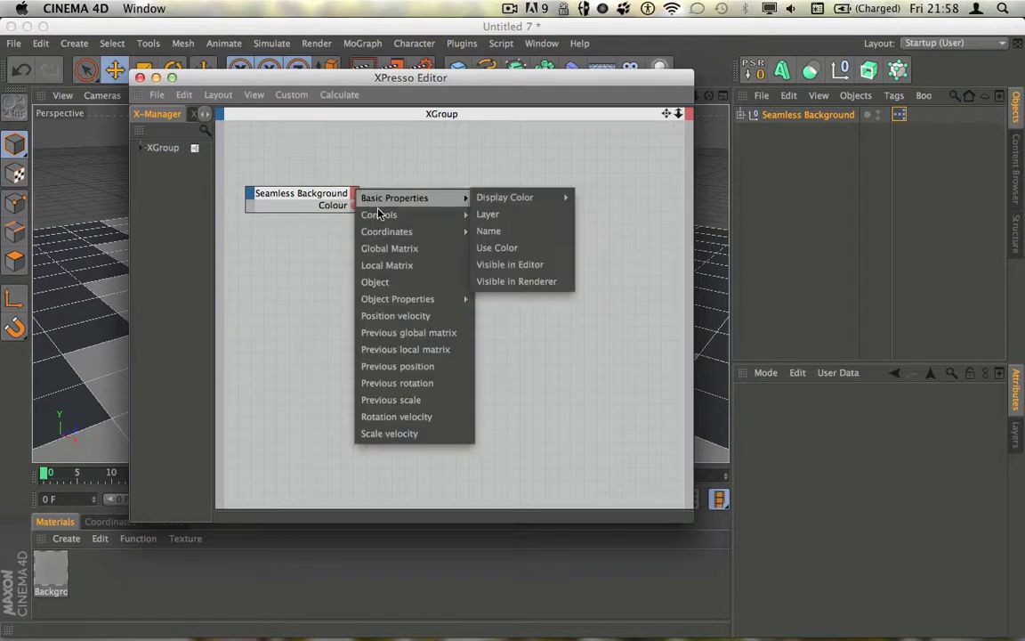
{"action": "mouse_move", "coordinate": [385, 219]}
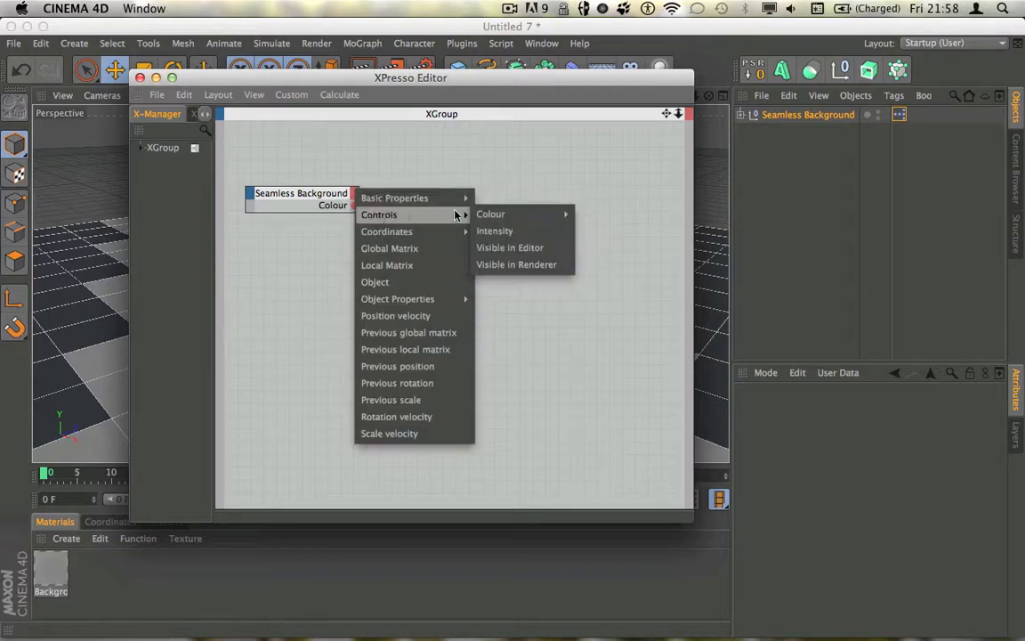
{"action": "left_click", "coordinate": [500, 230]}
{"action": "left_click", "coordinate": [358, 197]}
{"action": "mouse_move", "coordinate": [381, 219]}
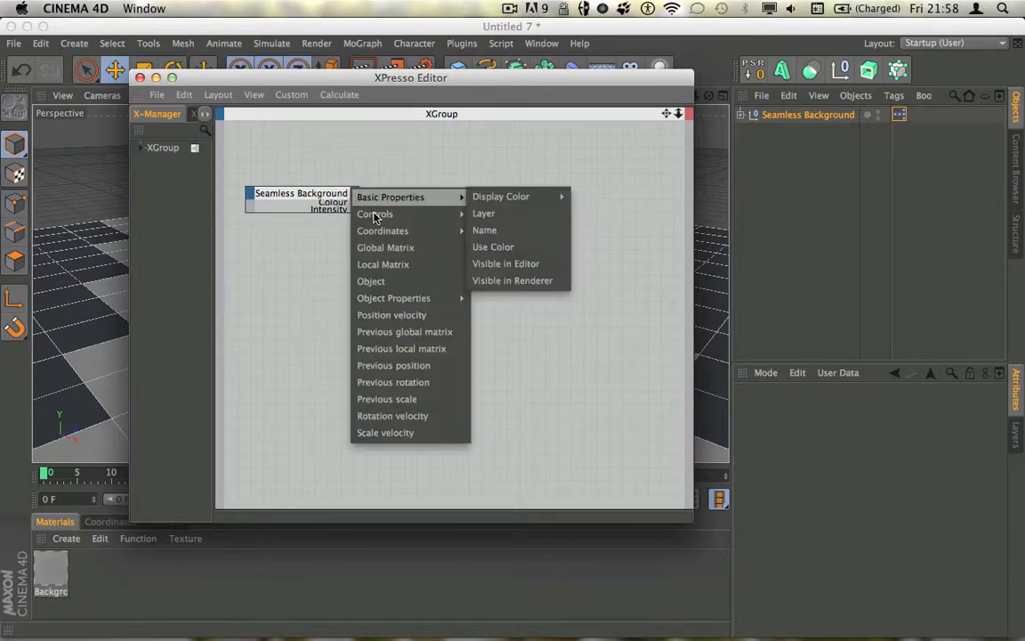
{"action": "left_click", "coordinate": [473, 246]}
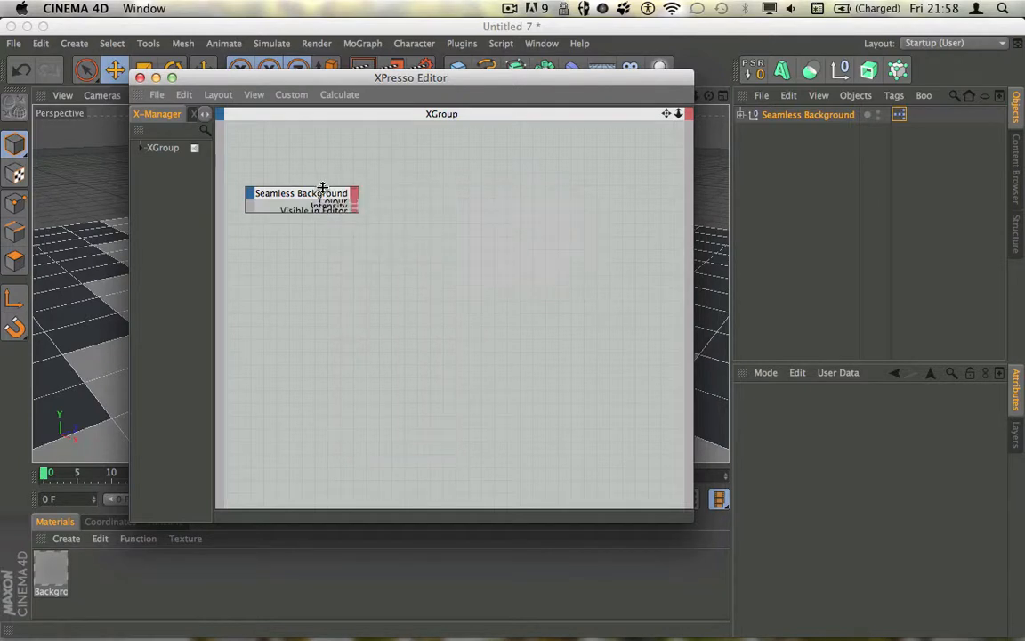
{"action": "left_click", "coordinate": [356, 197]}
{"action": "mouse_move", "coordinate": [378, 218]}
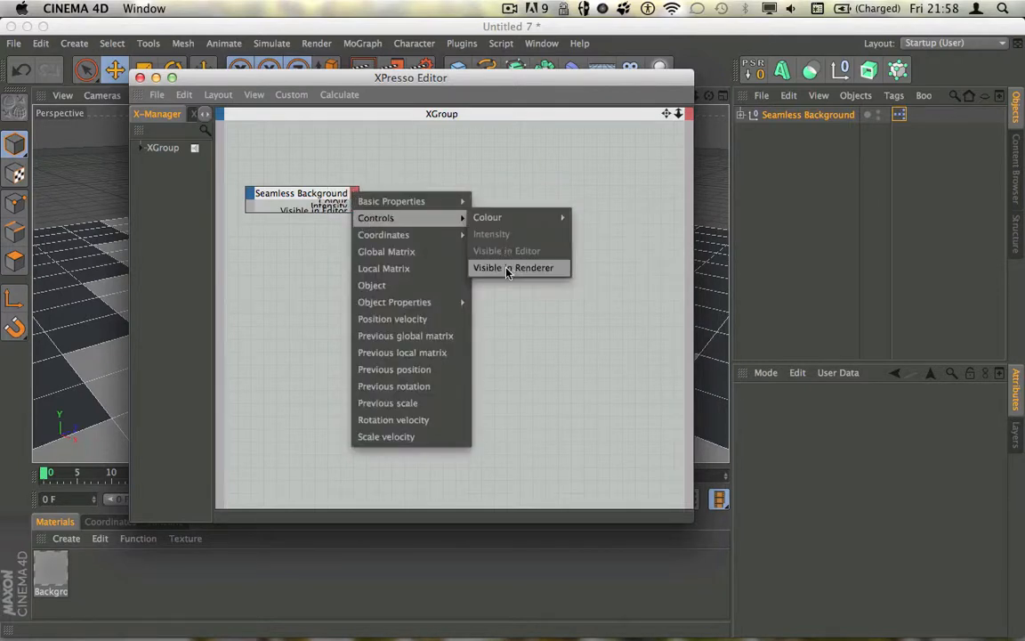
{"action": "left_click", "coordinate": [507, 267]}
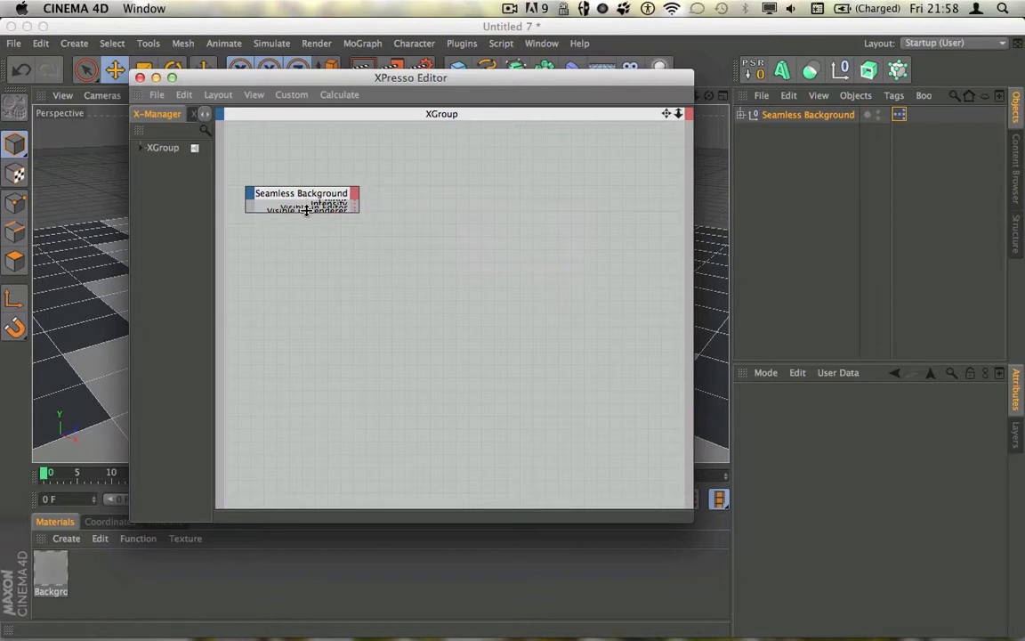
Step: Enlarge the Seamless Background node until its four output ports are spaced out, and reposition it slightly in the XGroup
{"action": "left_click", "coordinate": [245, 214]}
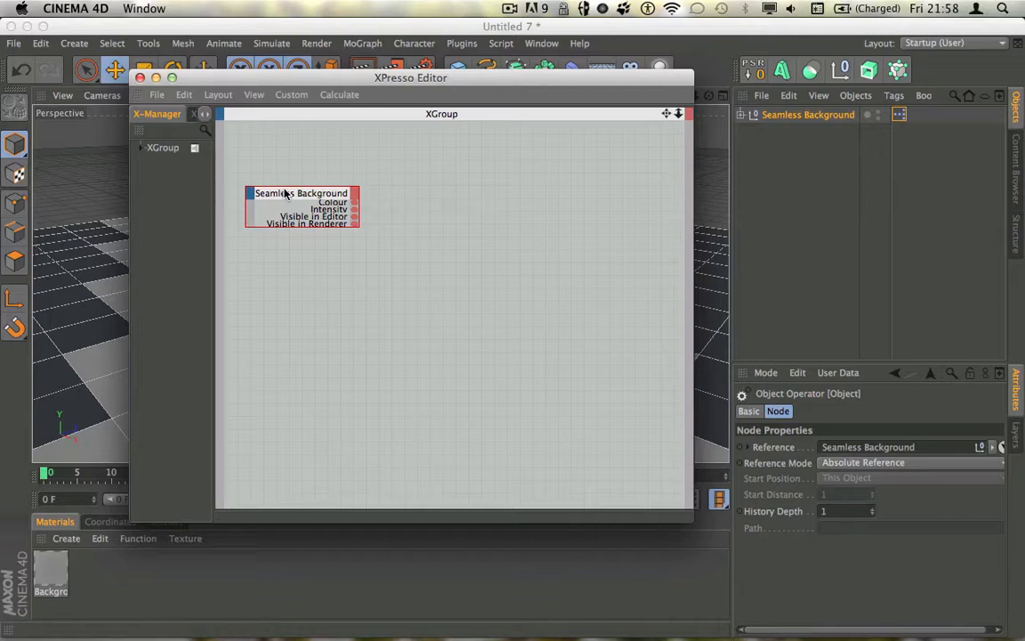
{"action": "left_click", "coordinate": [284, 188]}
{"action": "left_click_drag", "start_coordinate": [286, 200], "coordinate": [304, 186]}
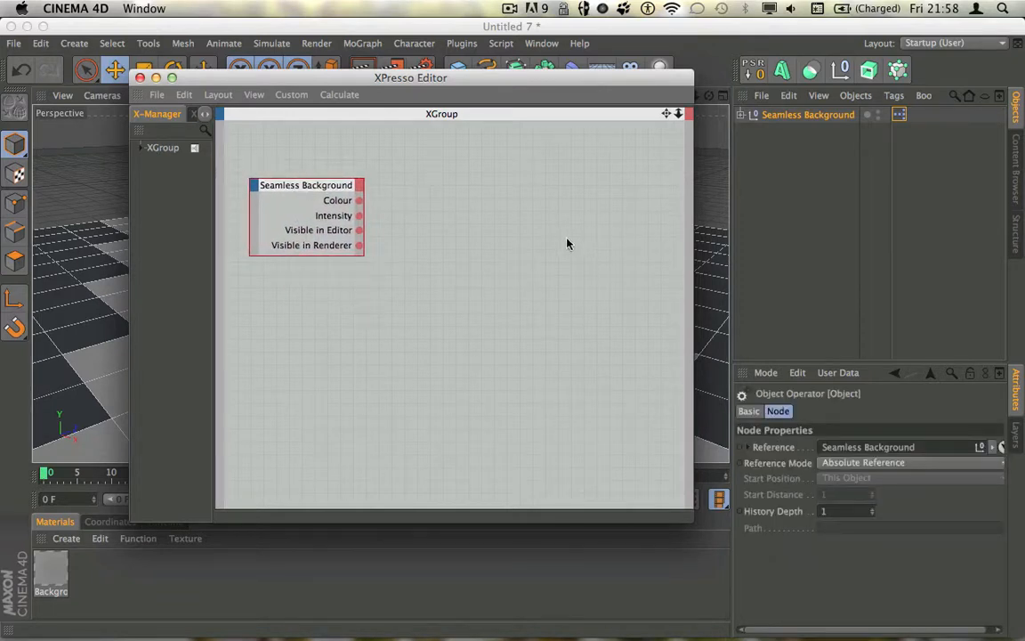
{"action": "left_click", "coordinate": [478, 239]}
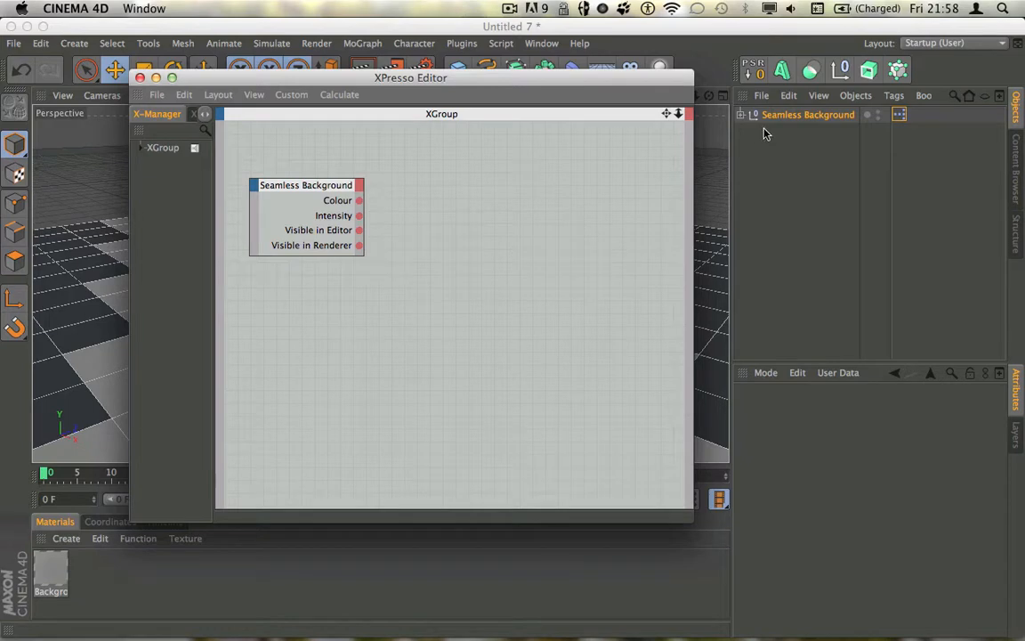
Step: Add a second Seamless Background node to the XGroup, placed to the right of the first node
{"action": "left_click_drag", "start_coordinate": [428, 84], "coordinate": [427, 126]}
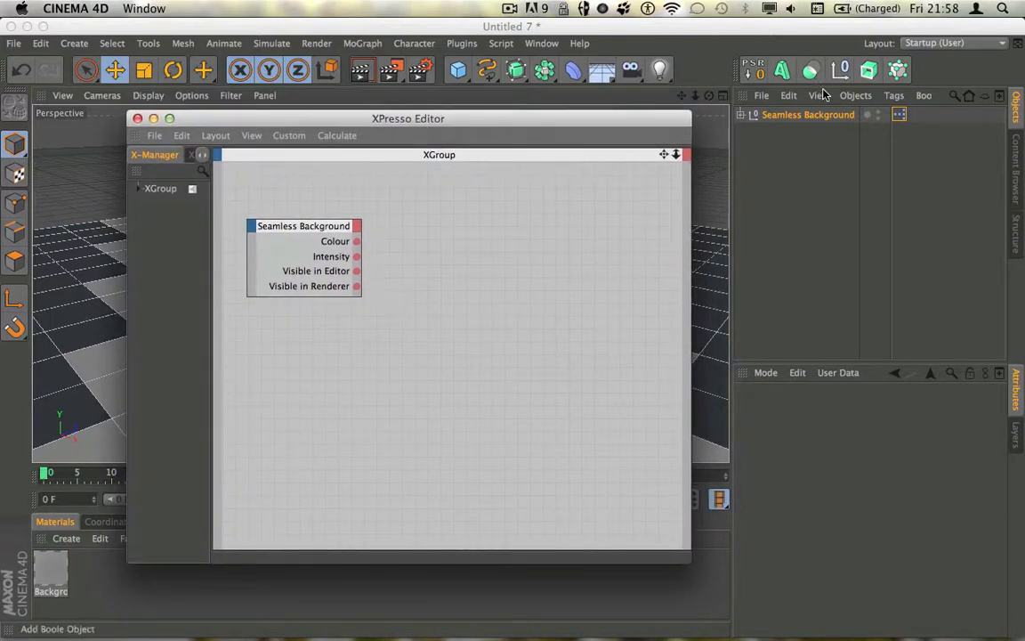
{"action": "left_click", "coordinate": [798, 144]}
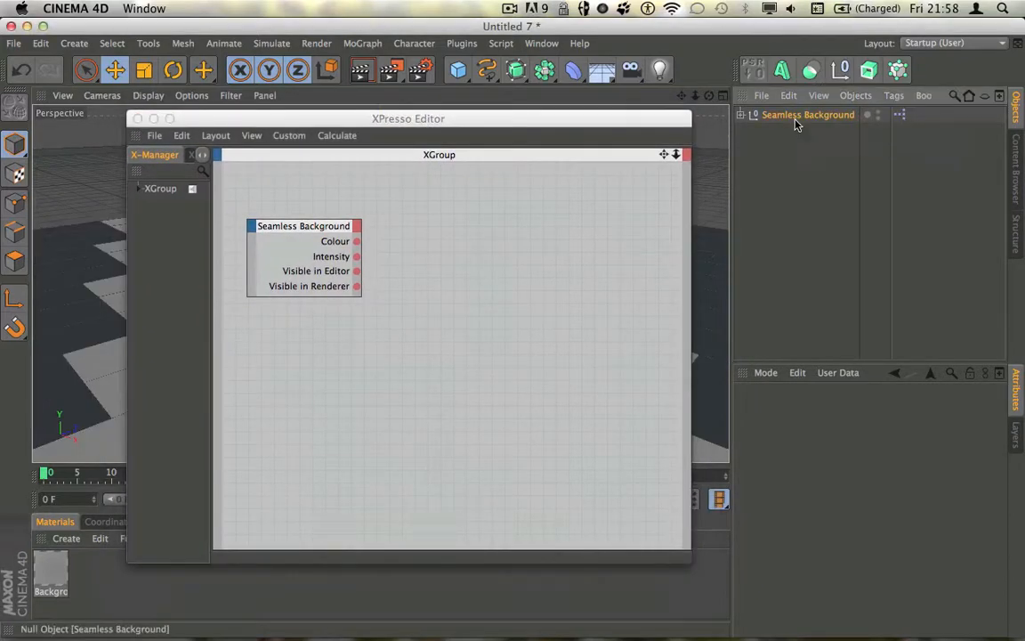
{"action": "left_click_drag", "start_coordinate": [520, 304], "coordinate": [518, 308]}
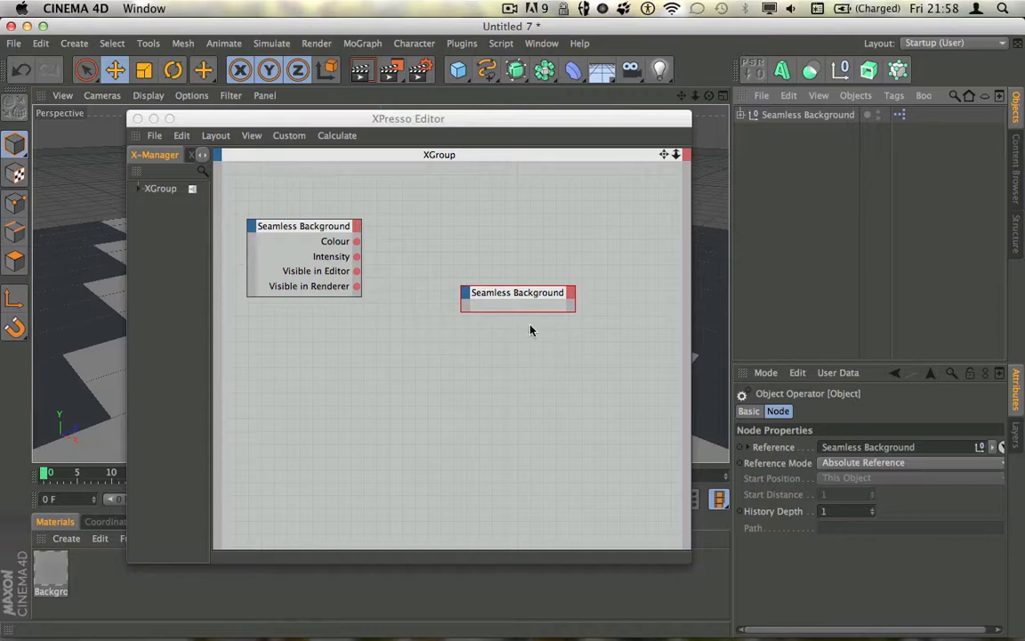
{"action": "left_click", "coordinate": [467, 296]}
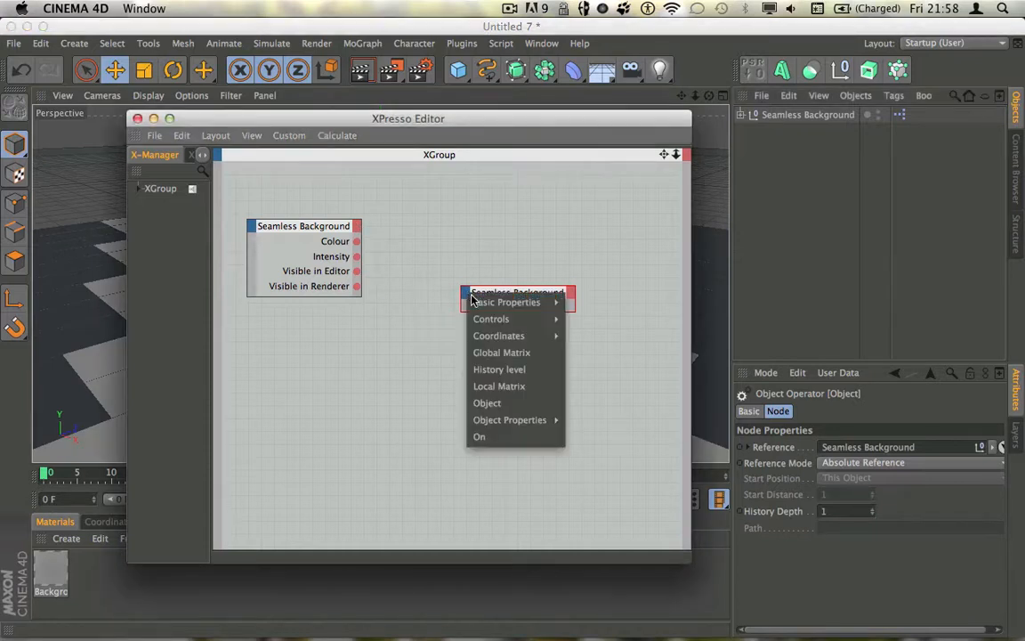
{"action": "mouse_move", "coordinate": [501, 319]}
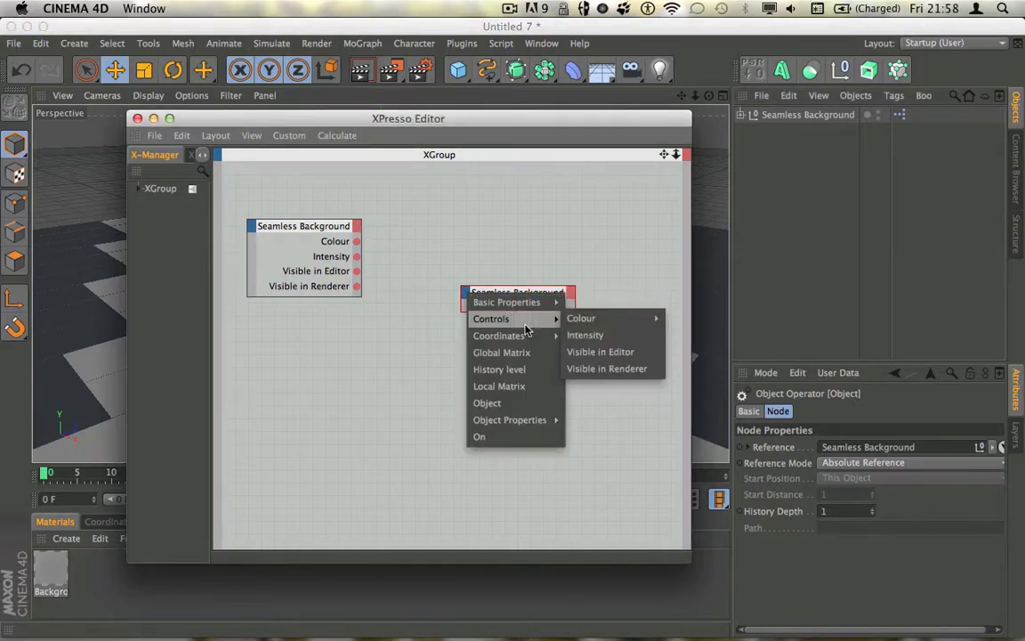
{"action": "left_click", "coordinate": [450, 336]}
{"action": "mouse_move", "coordinate": [493, 296]}
{"action": "left_mouse_down"}
{"action": "mouse_move", "coordinate": [472, 284]}
{"action": "mouse_move", "coordinate": [510, 278]}
{"action": "mouse_move", "coordinate": [493, 289]}
{"action": "left_mouse_up"}
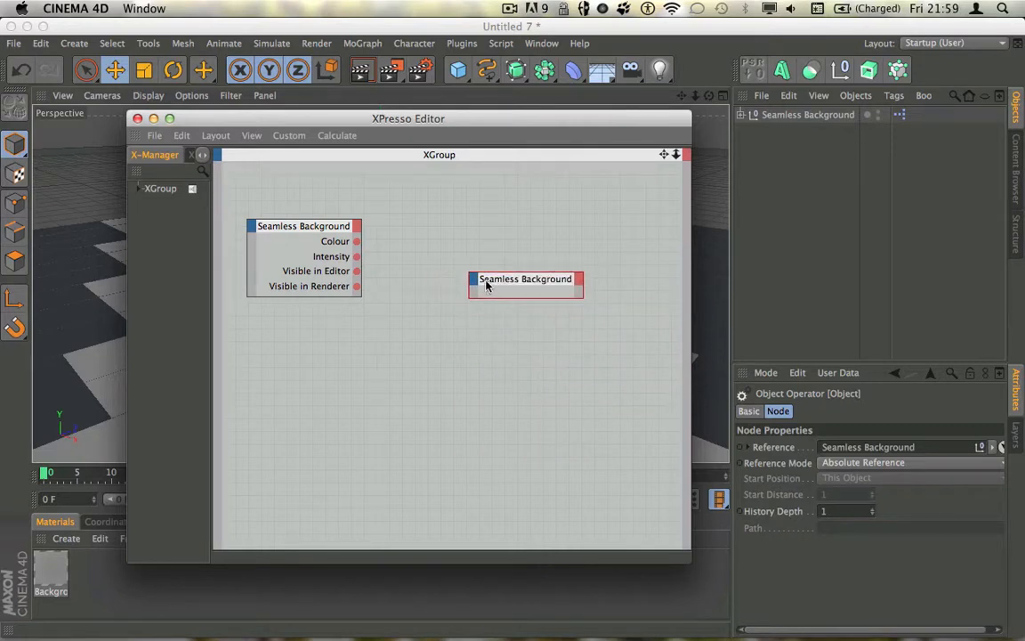
Step: Add input ports for Visible in Editor and Visible in Renderer to the second Seamless Background node
{"action": "left_click", "coordinate": [476, 281]}
{"action": "mouse_move", "coordinate": [519, 303]}
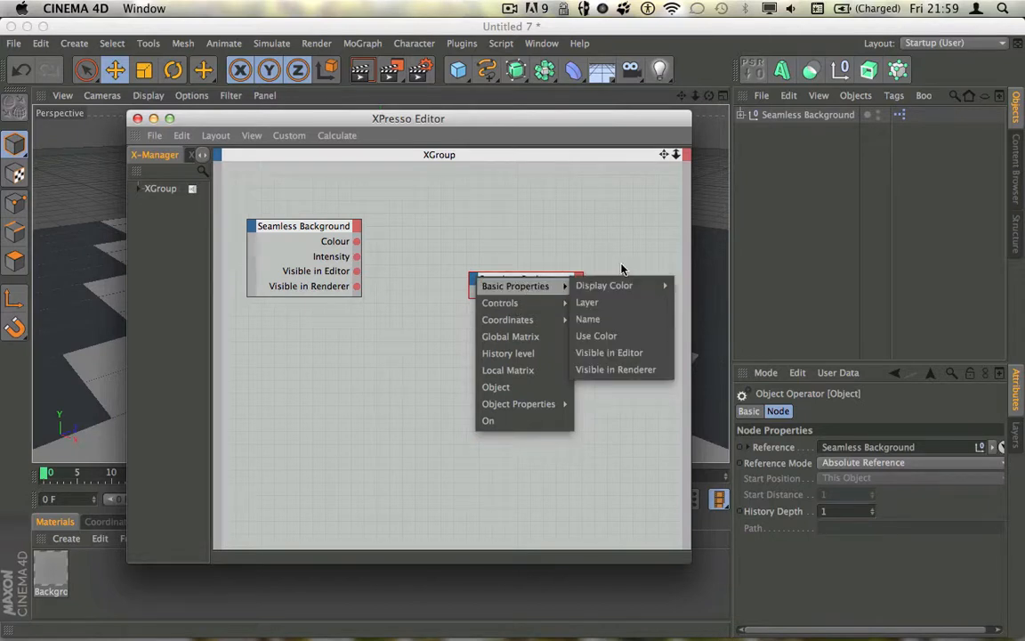
{"action": "left_click", "coordinate": [610, 352]}
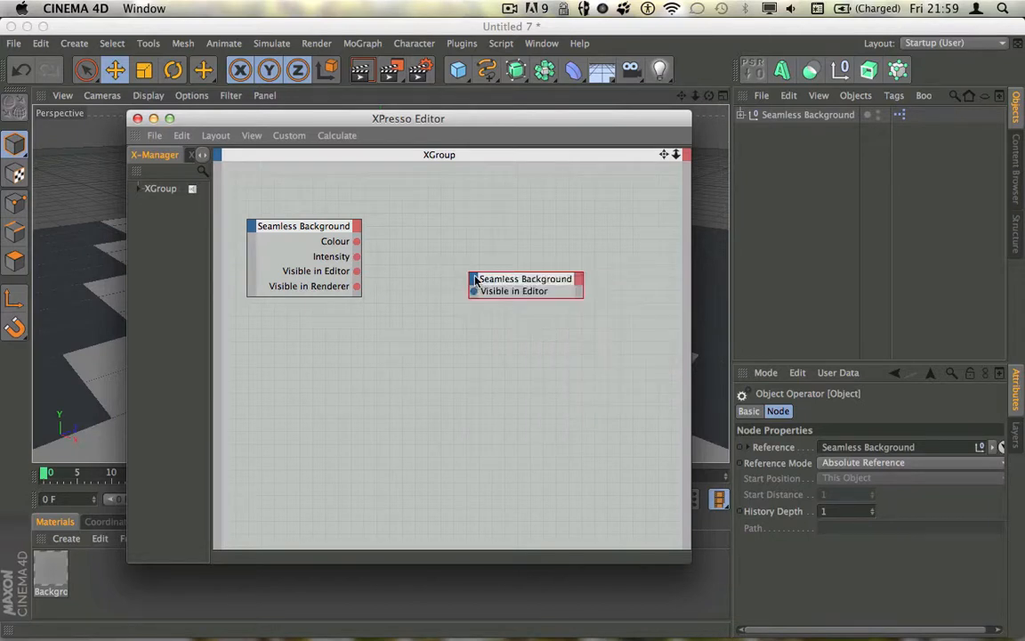
{"action": "left_click", "coordinate": [476, 280]}
{"action": "mouse_move", "coordinate": [512, 286]}
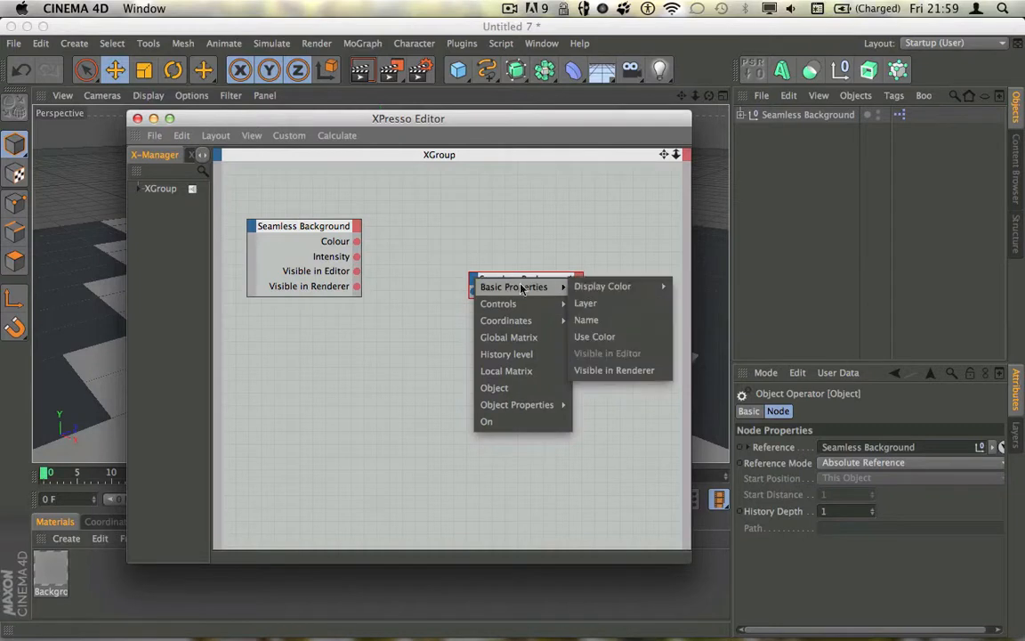
{"action": "left_click", "coordinate": [592, 370]}
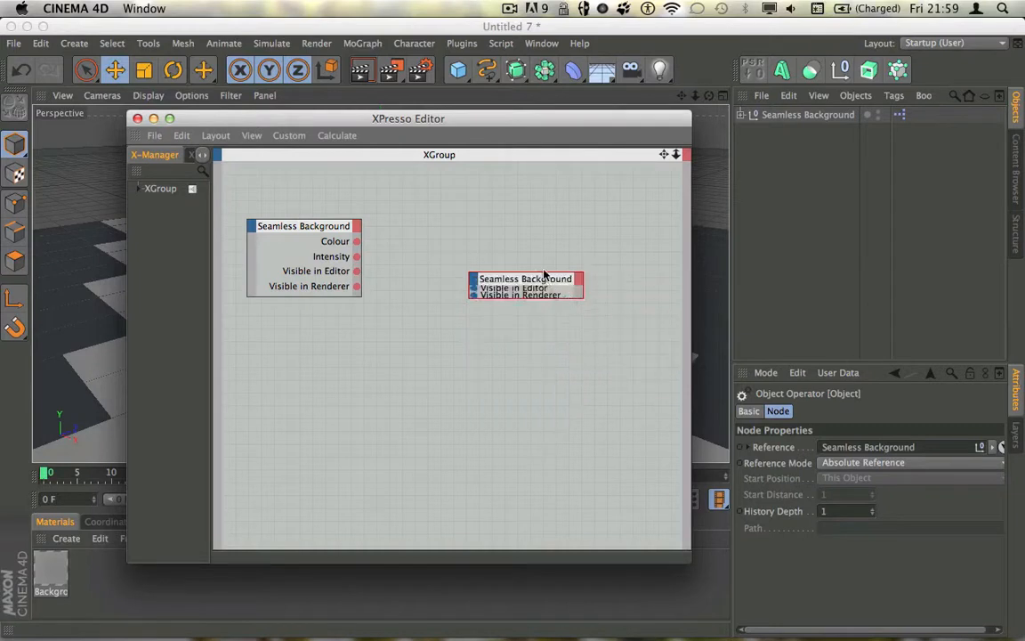
Step: Enlarge the second Seamless Background node until its two input ports are spaced out, and position it level with the first node's visibility ports
{"action": "left_click_drag", "start_coordinate": [545, 275], "coordinate": [543, 309]}
{"action": "left_click_drag", "start_coordinate": [372, 124], "coordinate": [361, 145]}
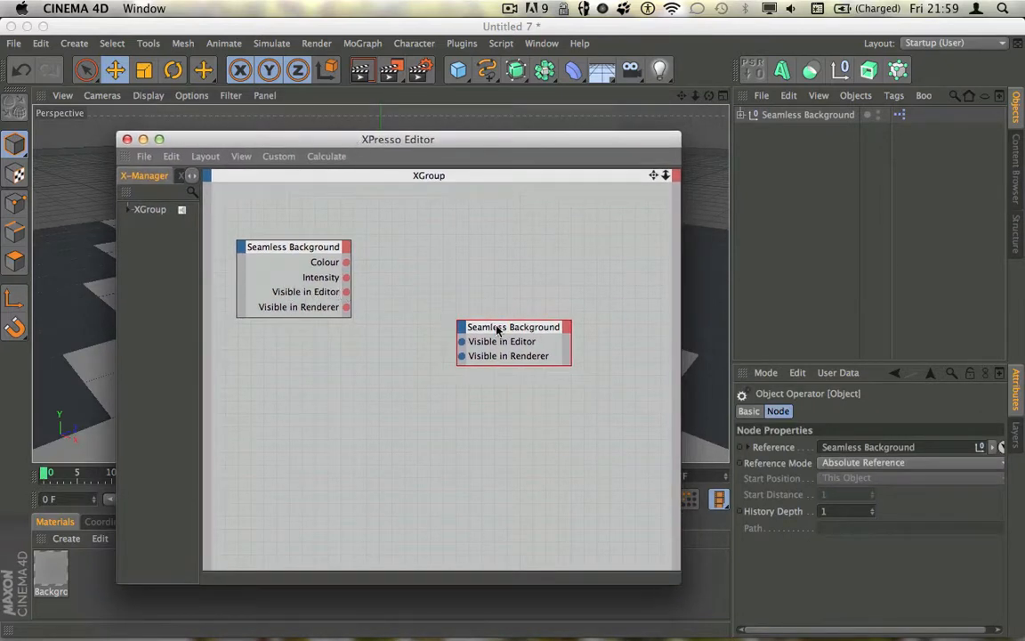
{"action": "left_click_drag", "start_coordinate": [499, 331], "coordinate": [531, 286]}
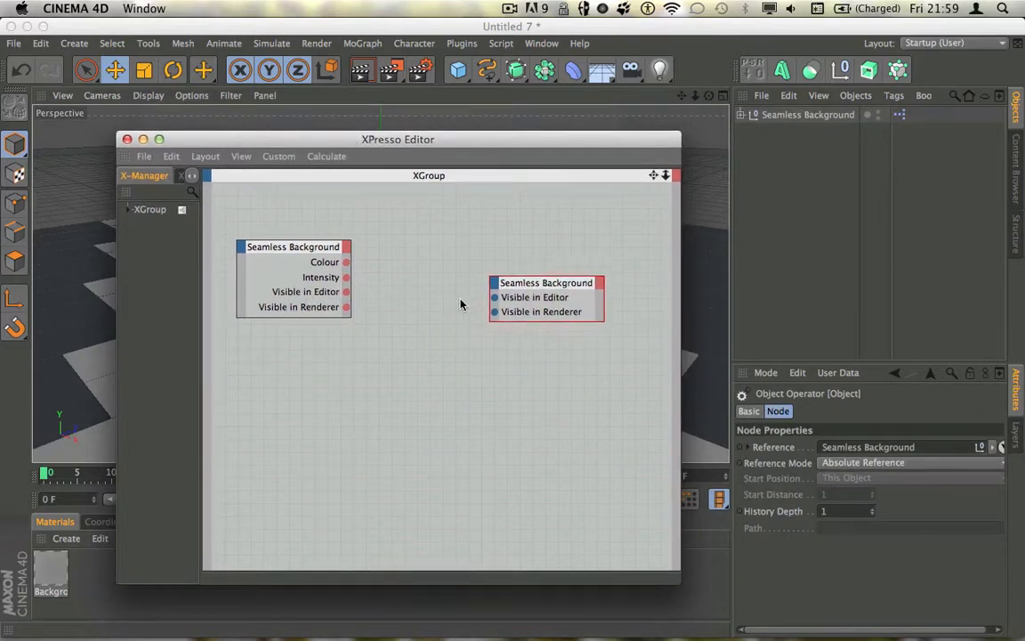
Step: Wire the first node's Visible in Editor and Visible in Renderer outputs directly to the second node's matching inputs, and close the XPresso Editor
{"action": "right_click", "coordinate": [417, 299]}
{"action": "left_click", "coordinate": [396, 297]}
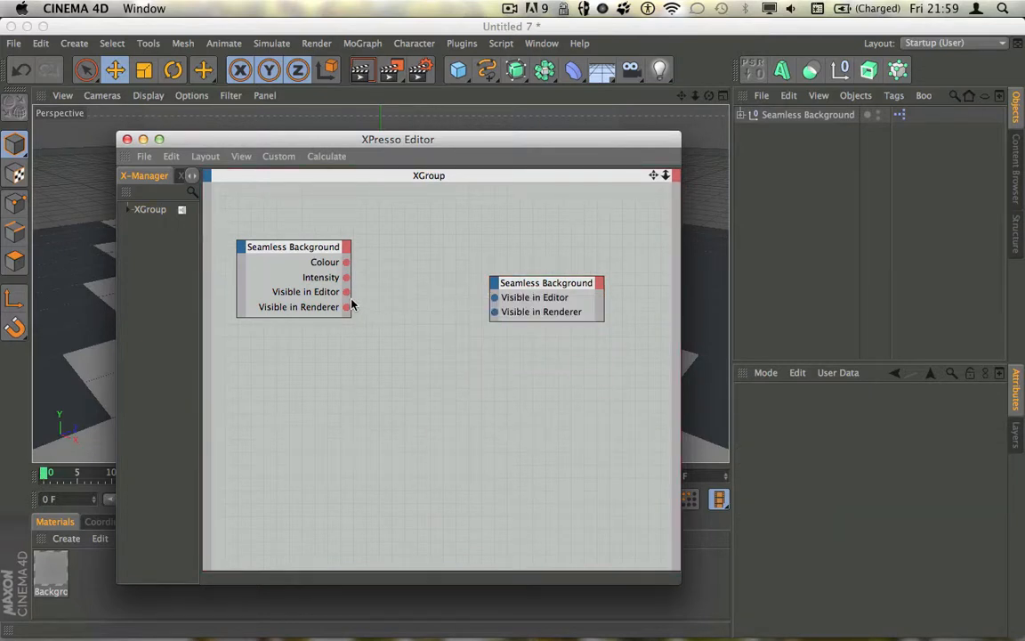
{"action": "left_click_drag", "start_coordinate": [344, 291], "coordinate": [403, 295]}
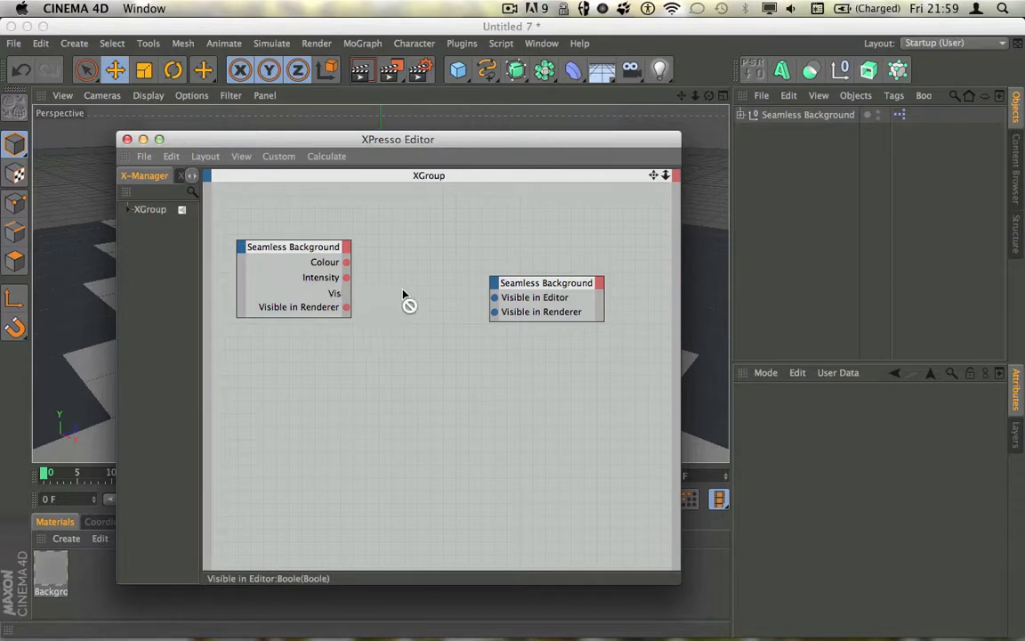
{"action": "mouse_move", "coordinate": [336, 294]}
{"action": "left_mouse_down"}
{"action": "mouse_move", "coordinate": [495, 297]}
{"action": "mouse_move", "coordinate": [347, 314]}
{"action": "mouse_move", "coordinate": [430, 317]}
{"action": "mouse_move", "coordinate": [345, 310]}
{"action": "left_mouse_up"}
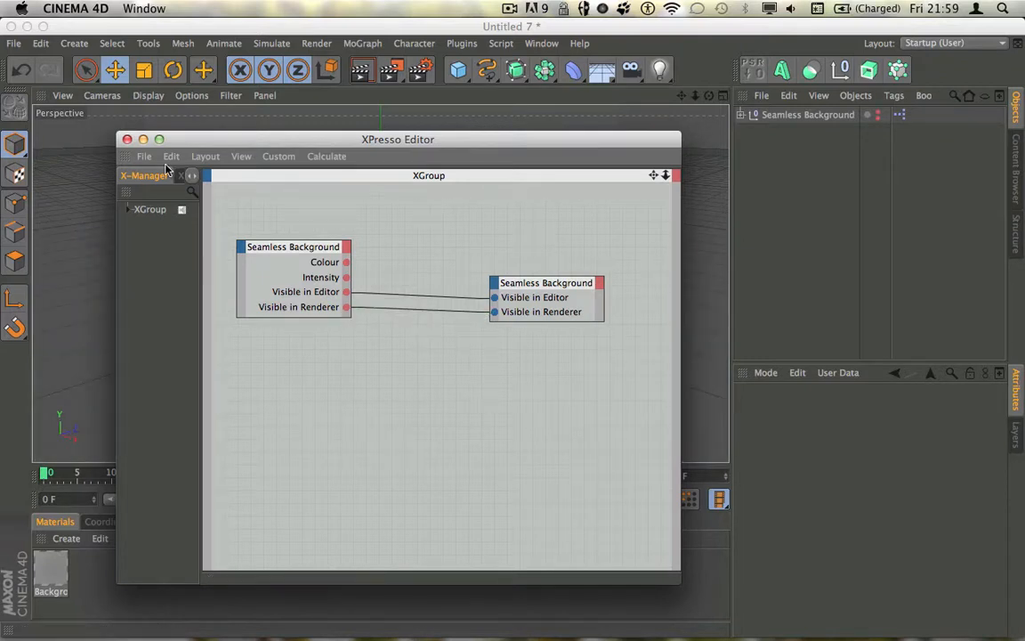
{"action": "left_click", "coordinate": [128, 139]}
Step: Test the Seamless Background null's Visible in Editor control by toggling it repeatedly, and render the view to check the background
{"action": "left_click", "coordinate": [808, 114]}
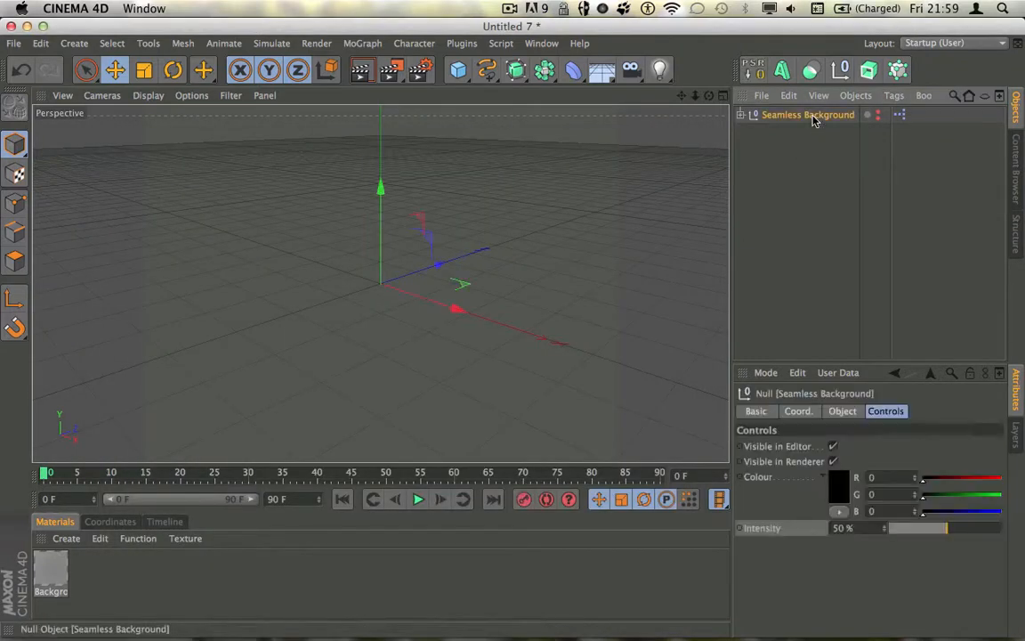
{"action": "left_click", "coordinate": [834, 447]}
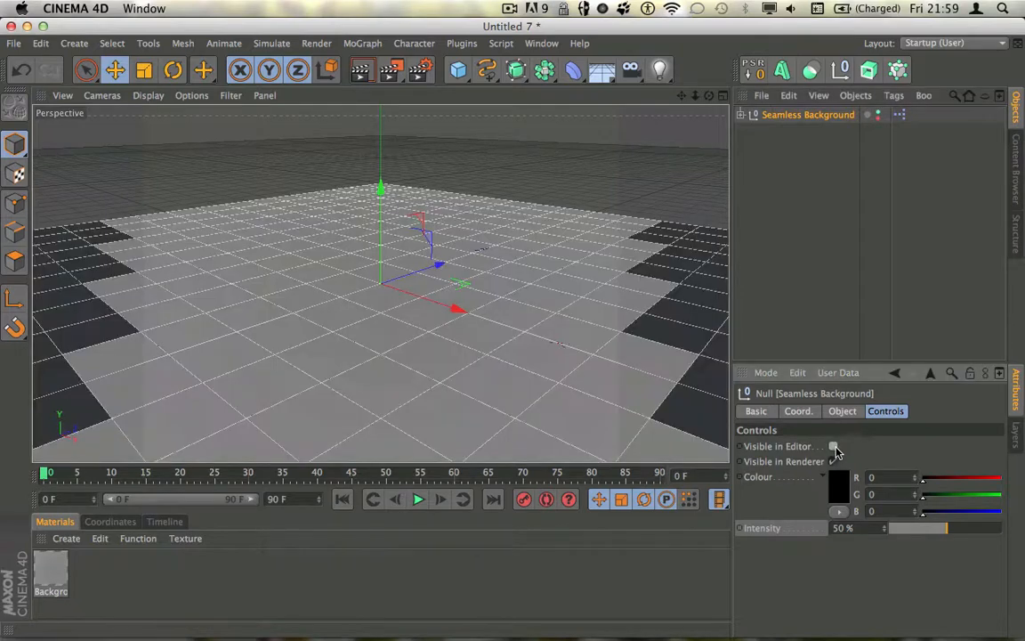
{"action": "left_click", "coordinate": [835, 448]}
{"action": "left_click", "coordinate": [834, 448]}
{"action": "left_click", "coordinate": [834, 448]}
{"action": "left_click", "coordinate": [834, 448]}
{"action": "left_click", "coordinate": [834, 448]}
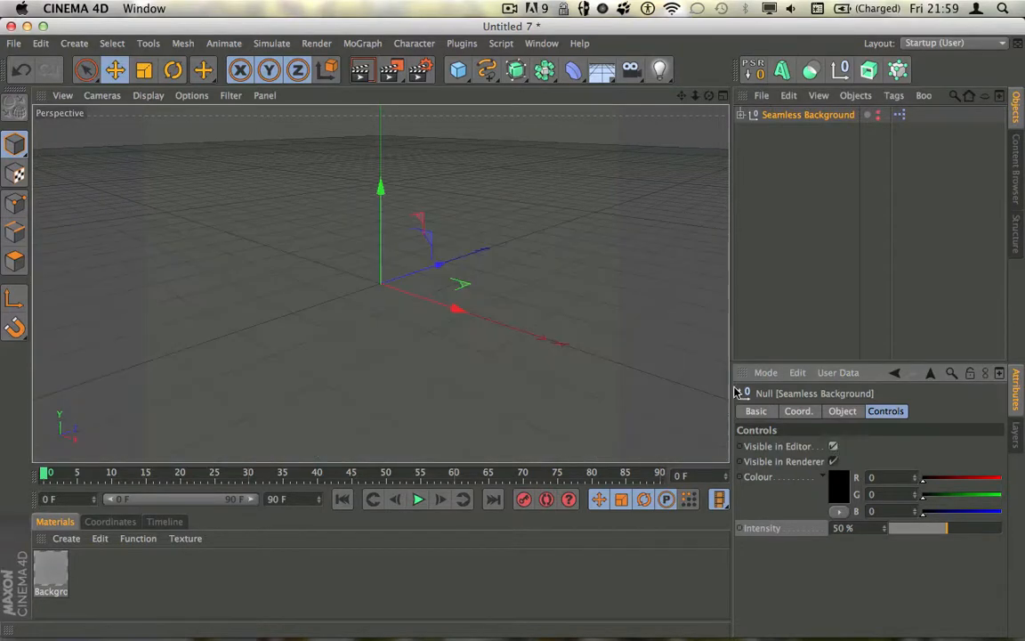
{"action": "left_click", "coordinate": [362, 71]}
{"action": "left_click", "coordinate": [755, 225]}
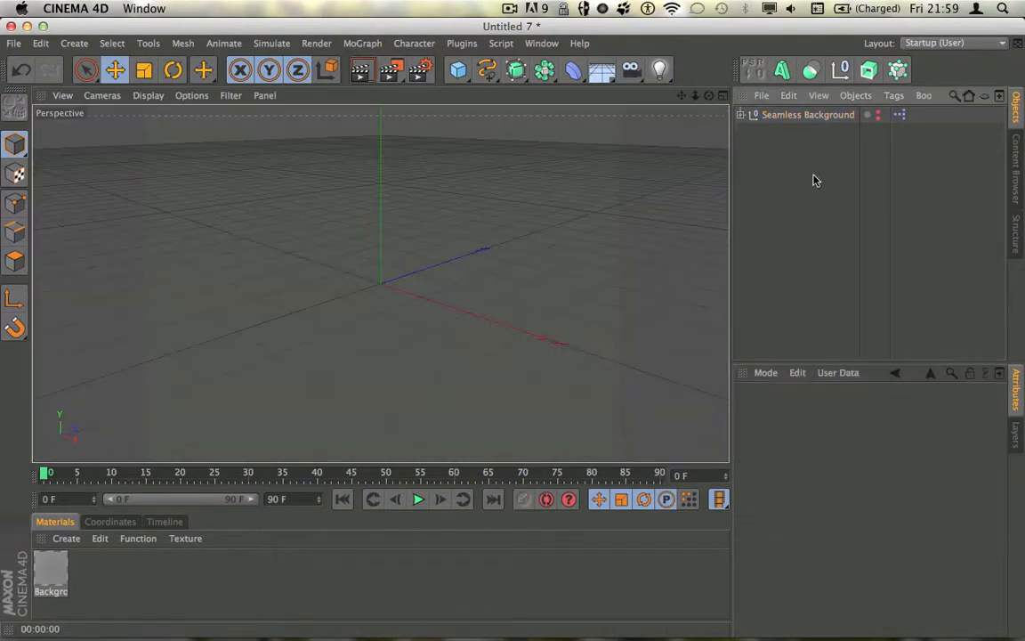
{"action": "left_click", "coordinate": [807, 116]}
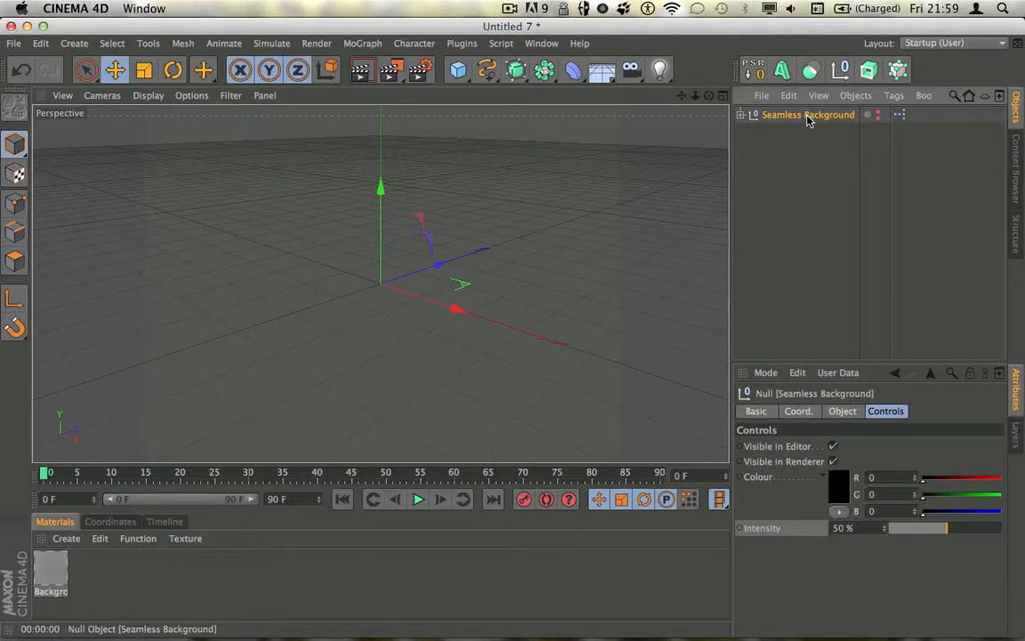
Step: Reopen the null's XPresso tag and add a Negate node below the two Seamless Background nodes
{"action": "double_click", "coordinate": [900, 115]}
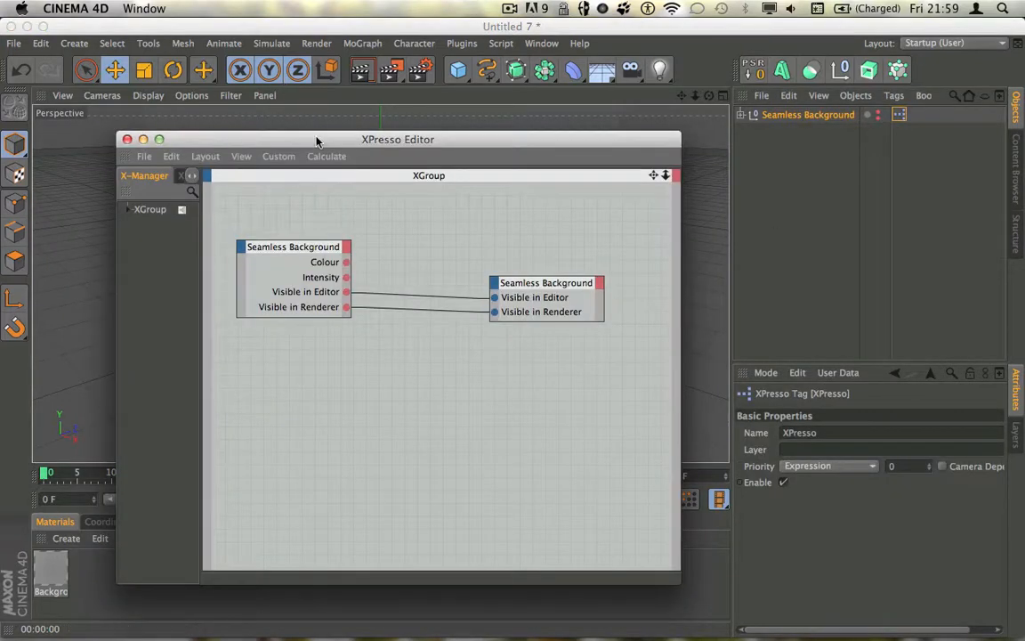
{"action": "left_click_drag", "start_coordinate": [316, 141], "coordinate": [320, 132]}
{"action": "right_click", "coordinate": [421, 332]}
{"action": "mouse_move", "coordinate": [445, 343]}
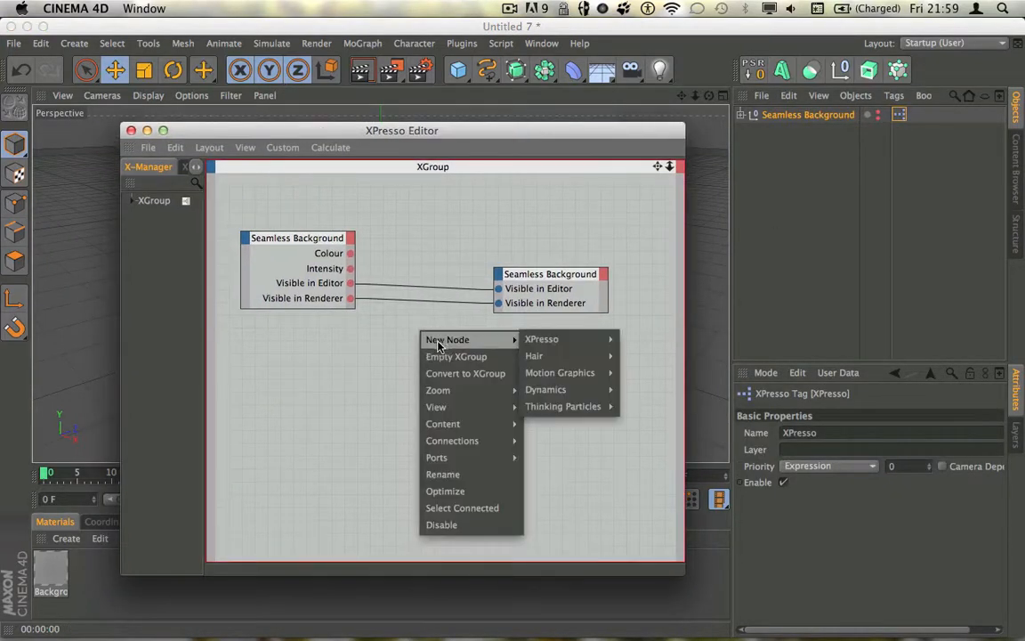
{"action": "left_click", "coordinate": [401, 345]}
{"action": "right_click", "coordinate": [427, 339]}
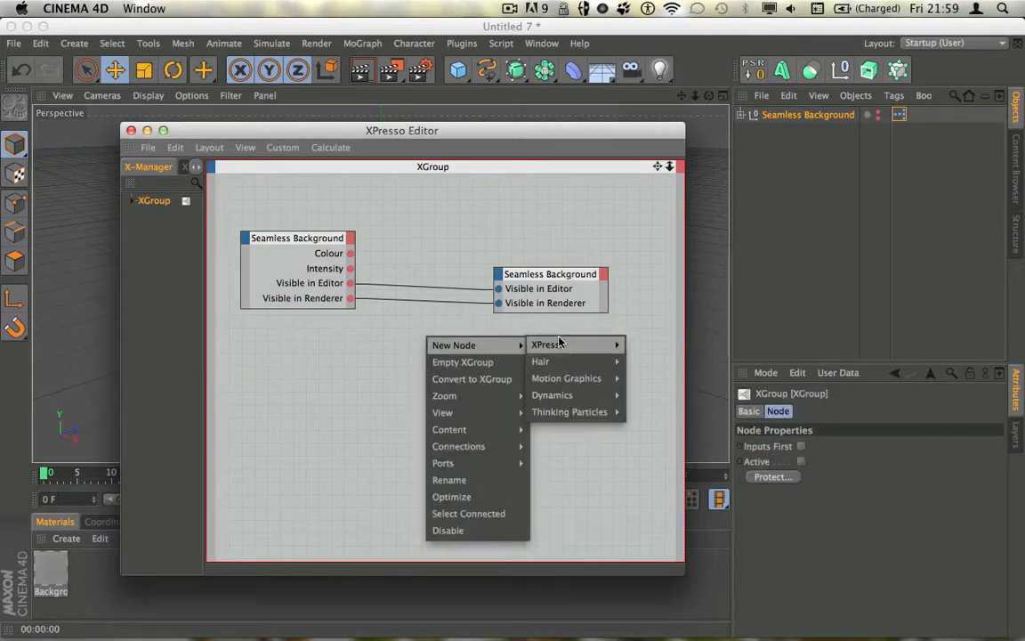
{"action": "mouse_move", "coordinate": [559, 342]}
{"action": "mouse_move", "coordinate": [648, 397]}
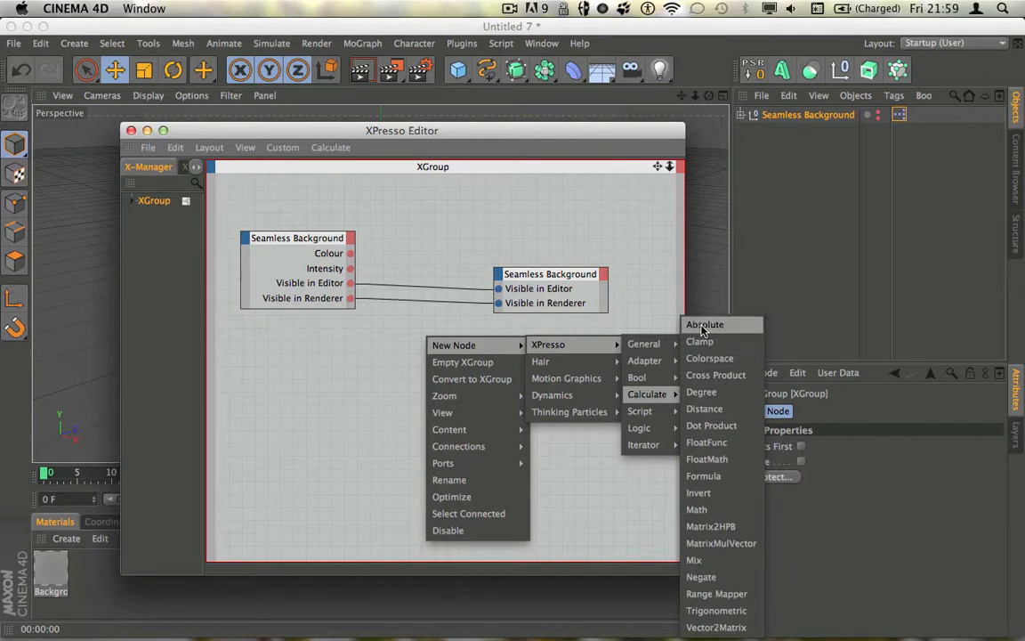
{"action": "left_click", "coordinate": [701, 577]}
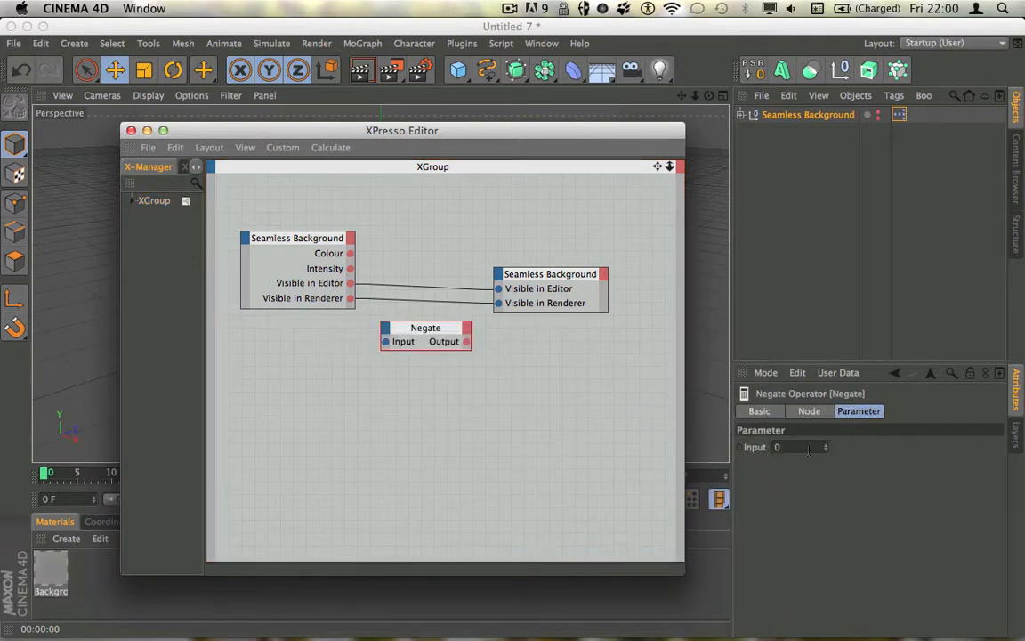
Step: Set the Negate node's data type to Boole
{"action": "left_click", "coordinate": [811, 412]}
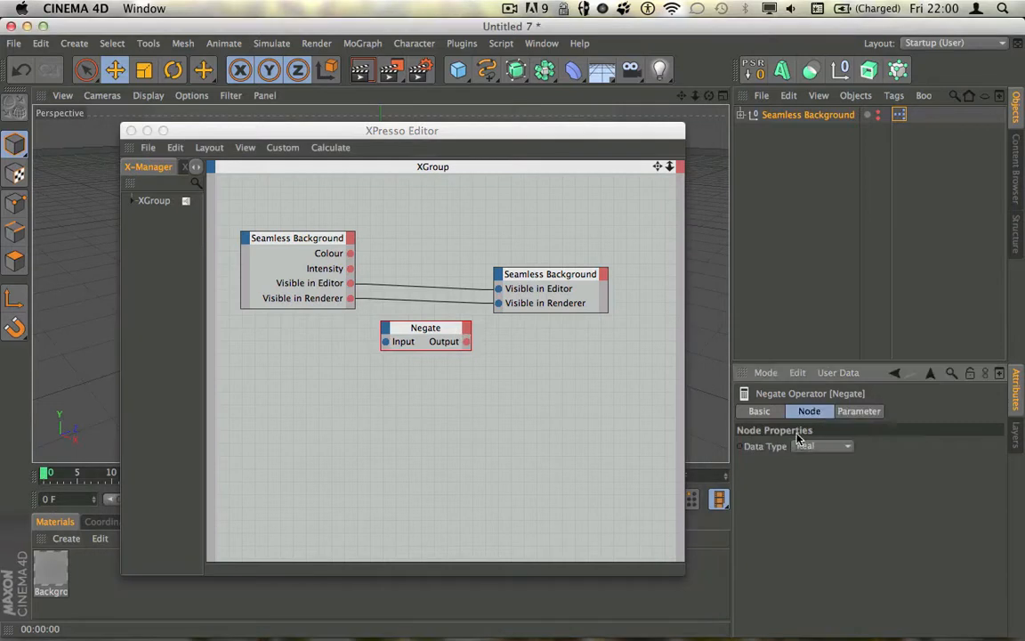
{"action": "left_click", "coordinate": [404, 327]}
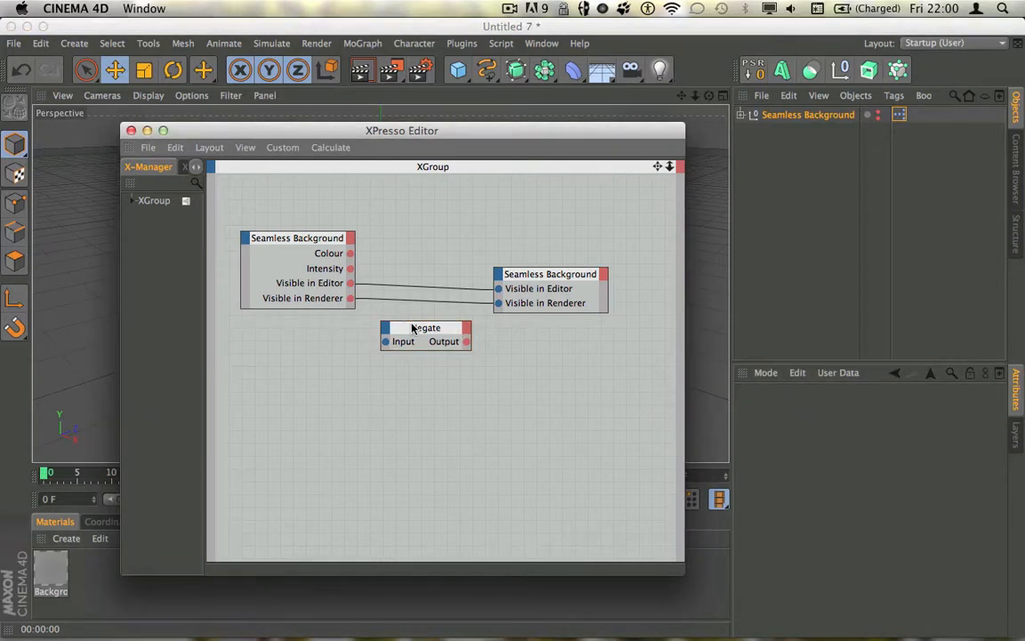
{"action": "left_click", "coordinate": [412, 326]}
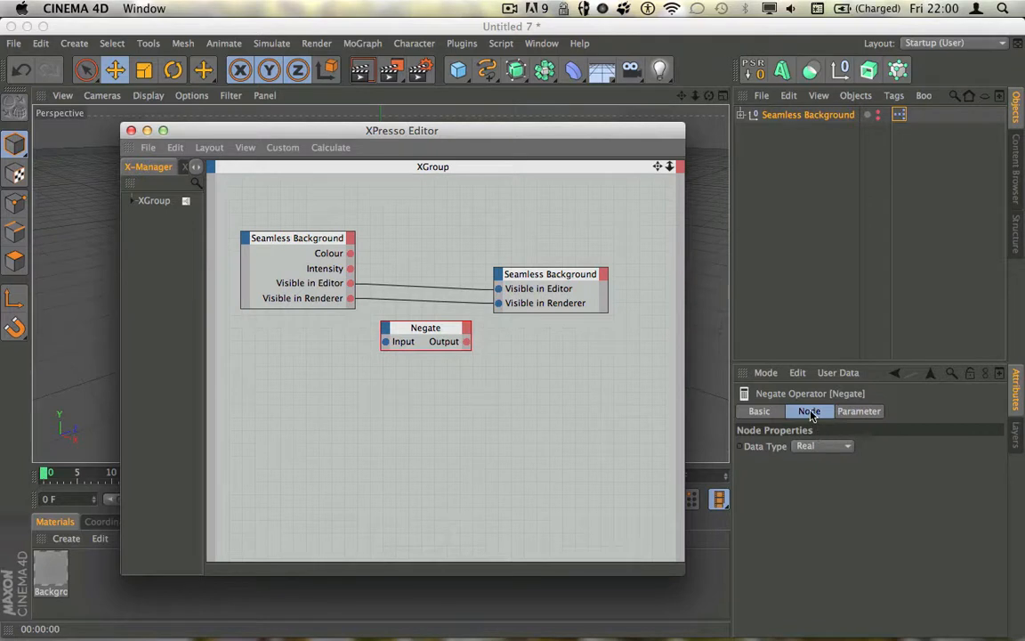
{"action": "left_click", "coordinate": [812, 446]}
{"action": "left_click", "coordinate": [825, 478]}
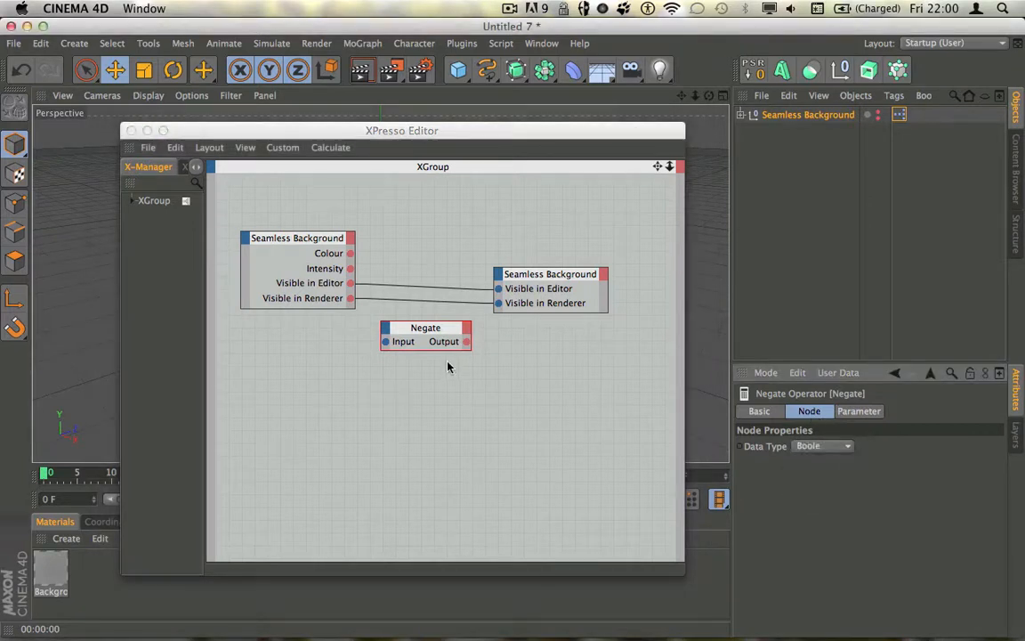
Step: Duplicate the Negate node, and delete the two direct connections between the Seamless Background nodes
{"action": "left_click", "coordinate": [440, 380]}
{"action": "mouse_move", "coordinate": [422, 330]}
{"action": "left_mouse_down", "text": "ctrl"}
{"action": "mouse_move", "coordinate": [427, 373]}
{"action": "mouse_move", "coordinate": [414, 313]}
{"action": "left_mouse_up", "text": "ctrl"}
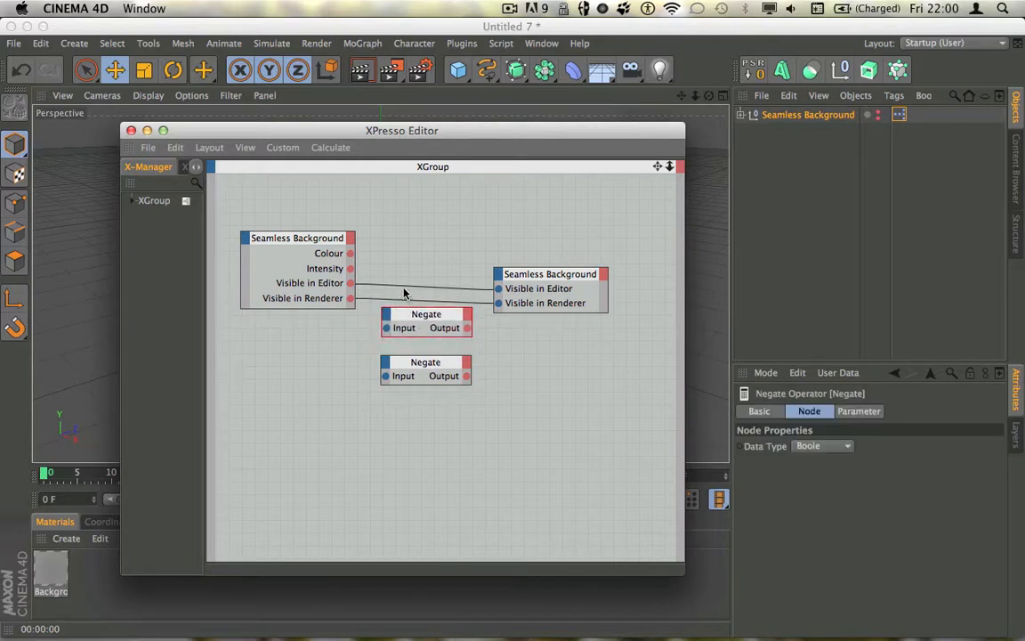
{"action": "left_click", "coordinate": [403, 286]}
{"action": "left_click", "coordinate": [402, 300]}
Step: Route Visible in Editor through the upper Negate node and Visible in Renderer through the lower one into the second Seamless Background node
{"action": "left_click_drag", "start_coordinate": [408, 316], "coordinate": [386, 299]}
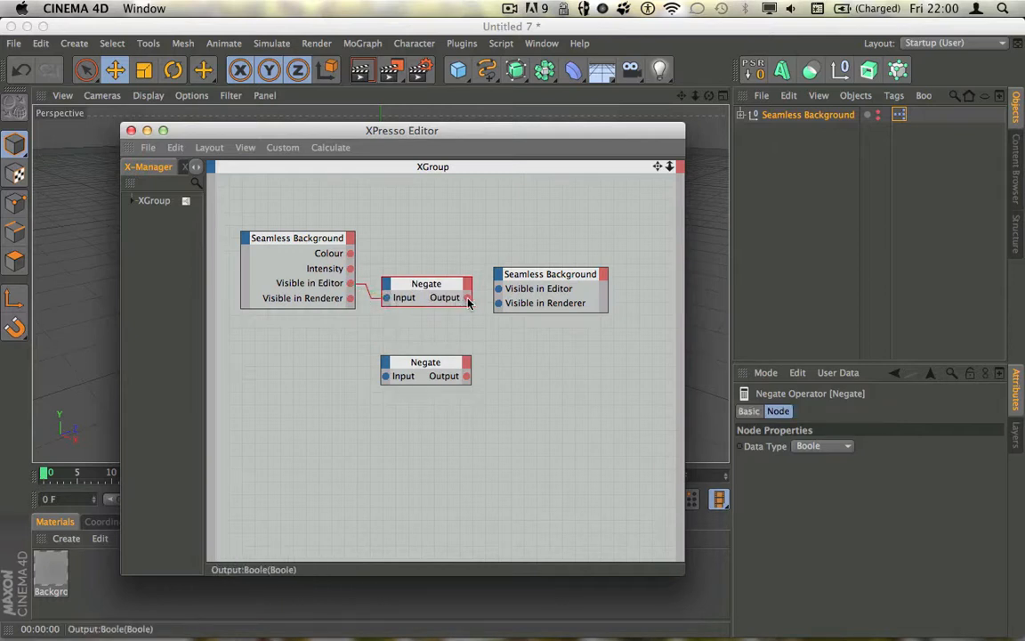
{"action": "left_click_drag", "start_coordinate": [494, 295], "coordinate": [499, 289]}
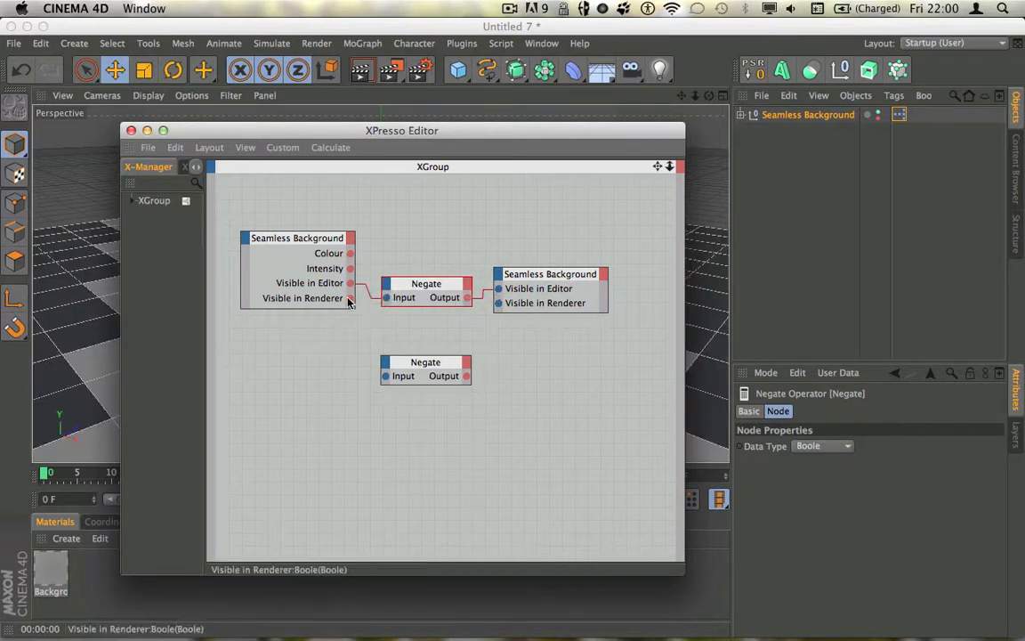
{"action": "left_click_drag", "start_coordinate": [391, 383], "coordinate": [387, 376]}
{"action": "left_click_drag", "start_coordinate": [494, 311], "coordinate": [485, 324]}
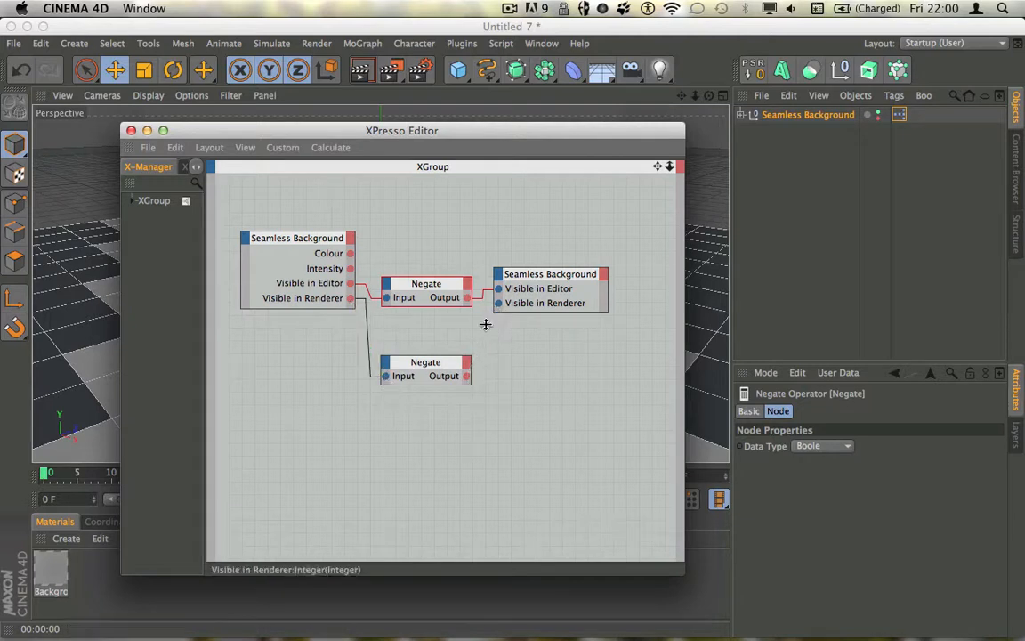
{"action": "left_click_drag", "start_coordinate": [469, 376], "coordinate": [499, 304]}
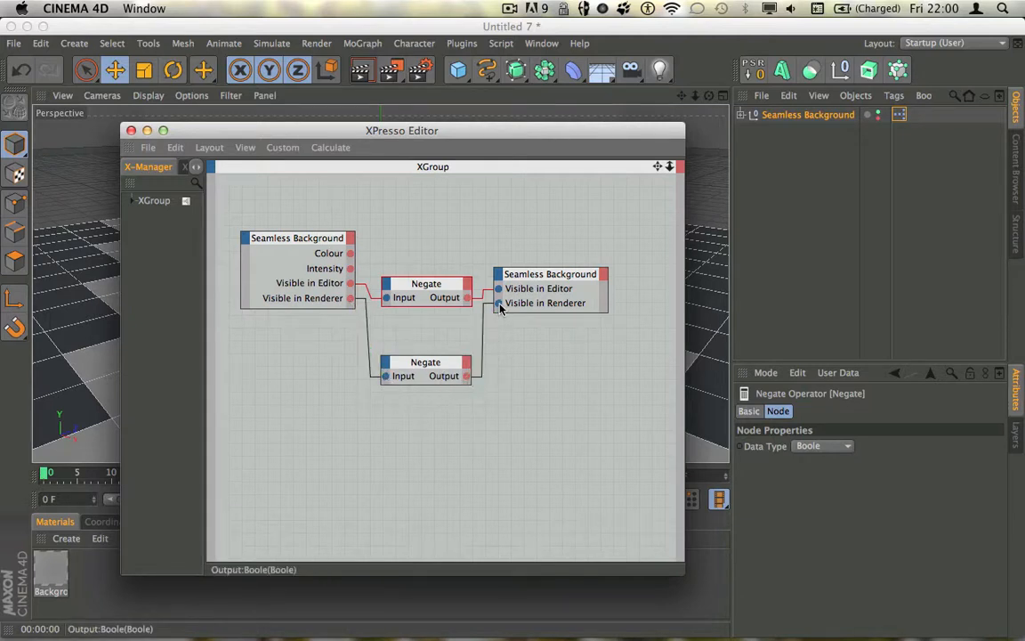
Step: Stack the two Negate nodes close together between the Seamless Background nodes, and close the XPresso Editor
{"action": "left_click_drag", "start_coordinate": [432, 361], "coordinate": [430, 336]}
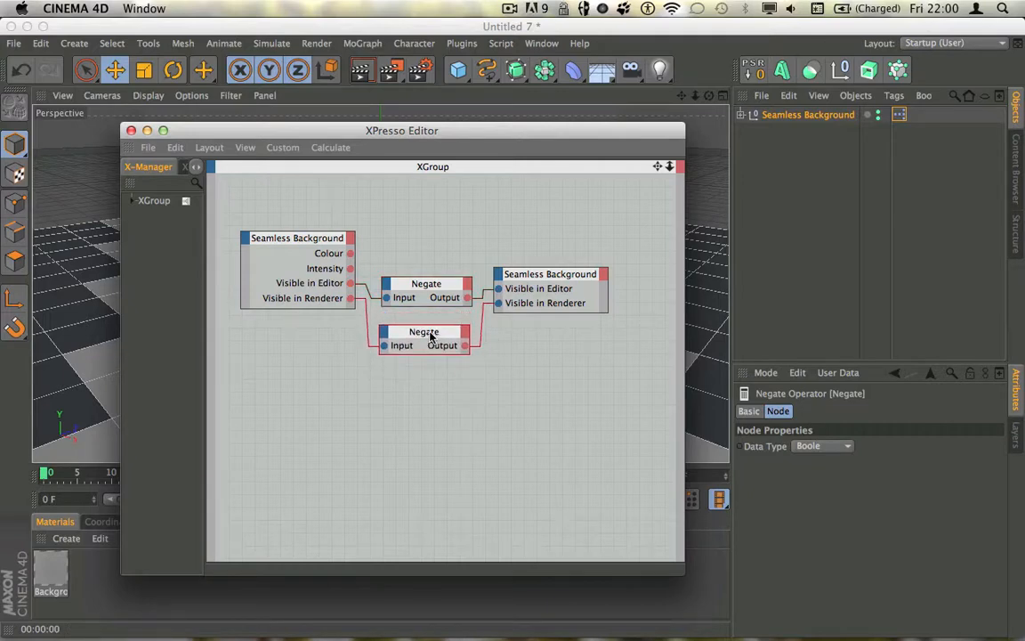
{"action": "left_click_drag", "start_coordinate": [435, 283], "coordinate": [435, 296]}
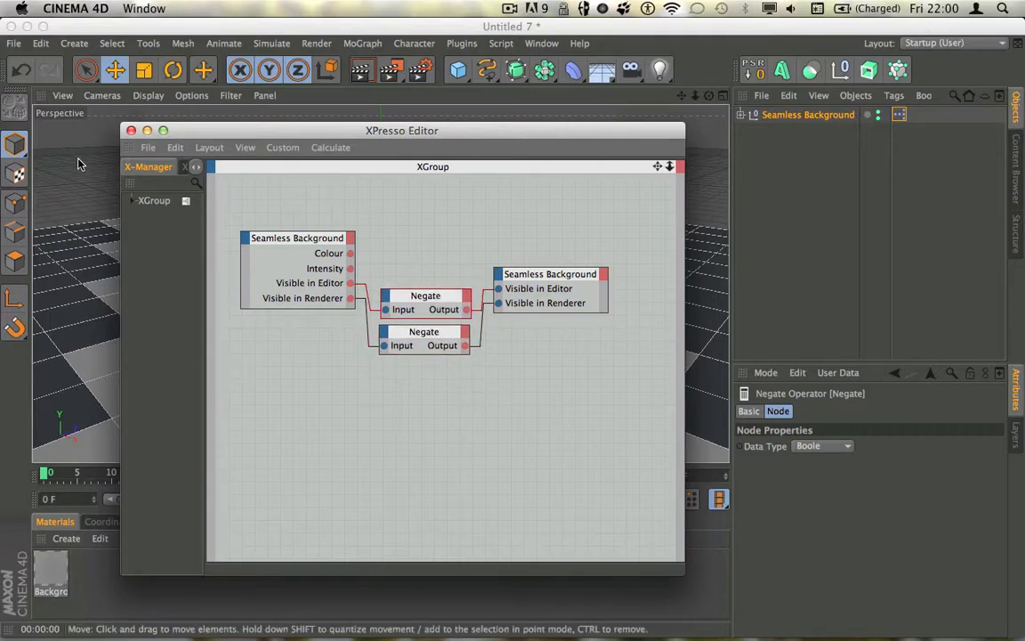
{"action": "left_click", "coordinate": [130, 130]}
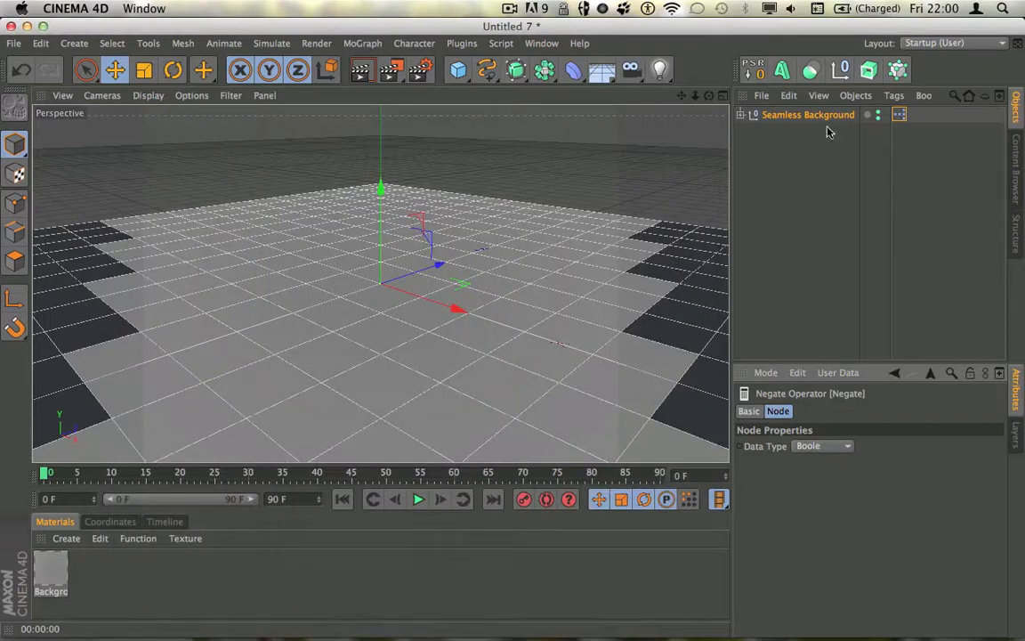
Step: Test the null's Visible in Editor and Visible in Renderer controls by toggling them, and render the view to check the background
{"action": "left_click", "coordinate": [793, 118]}
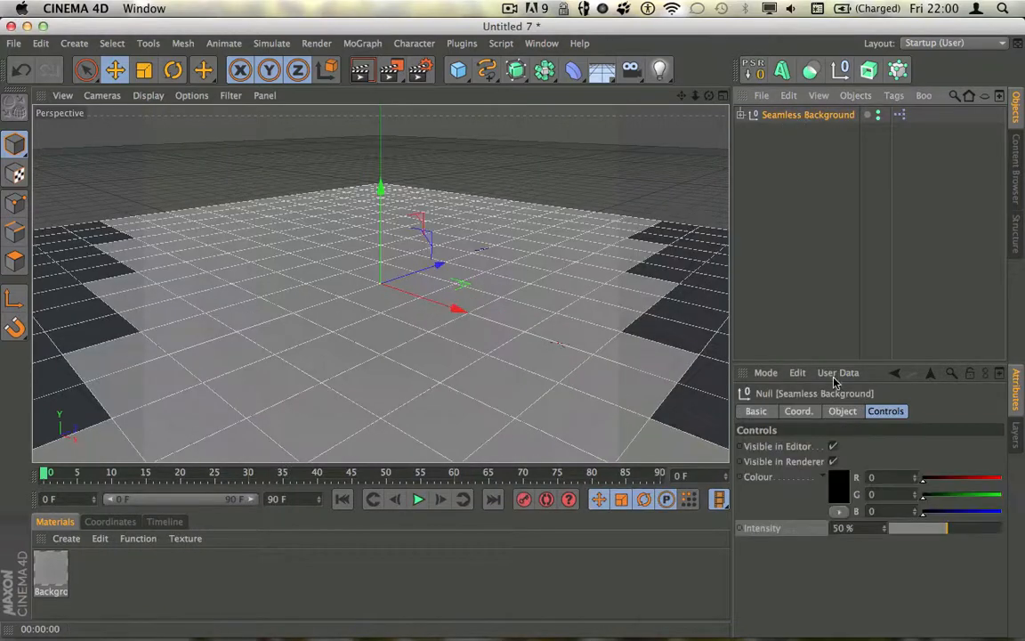
{"action": "left_click", "coordinate": [833, 447]}
{"action": "left_click", "coordinate": [833, 447]}
{"action": "left_click", "coordinate": [833, 448]}
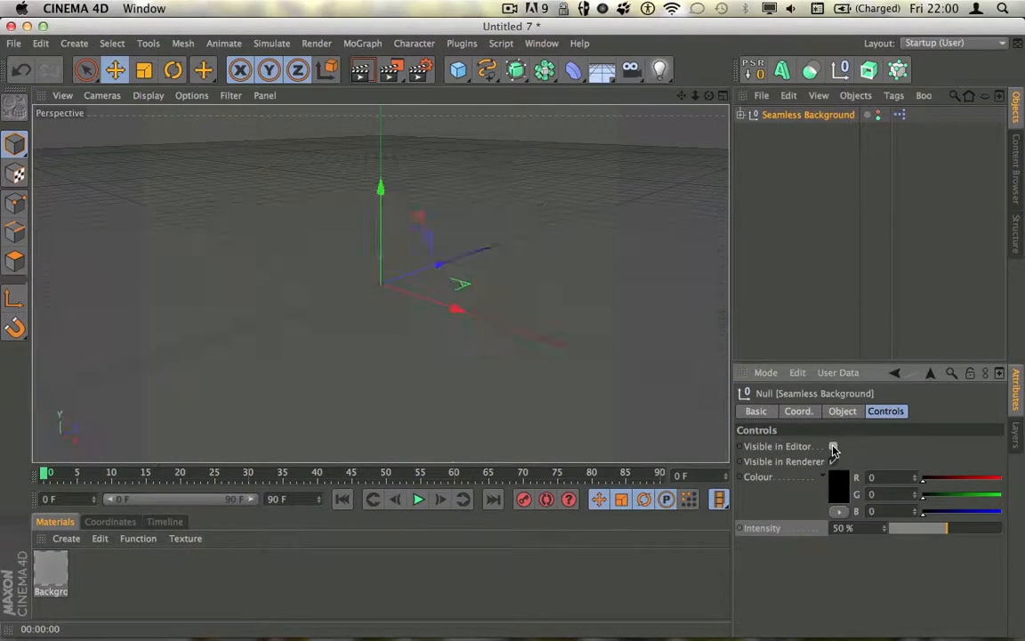
{"action": "left_click", "coordinate": [833, 448]}
{"action": "left_click", "coordinate": [835, 462]}
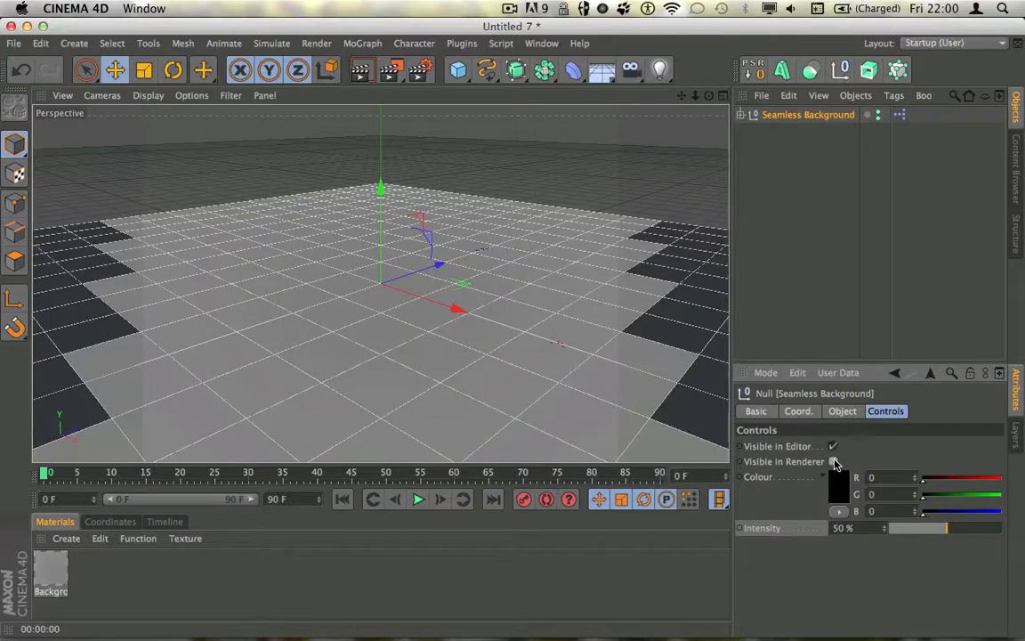
{"action": "left_click", "coordinate": [360, 71]}
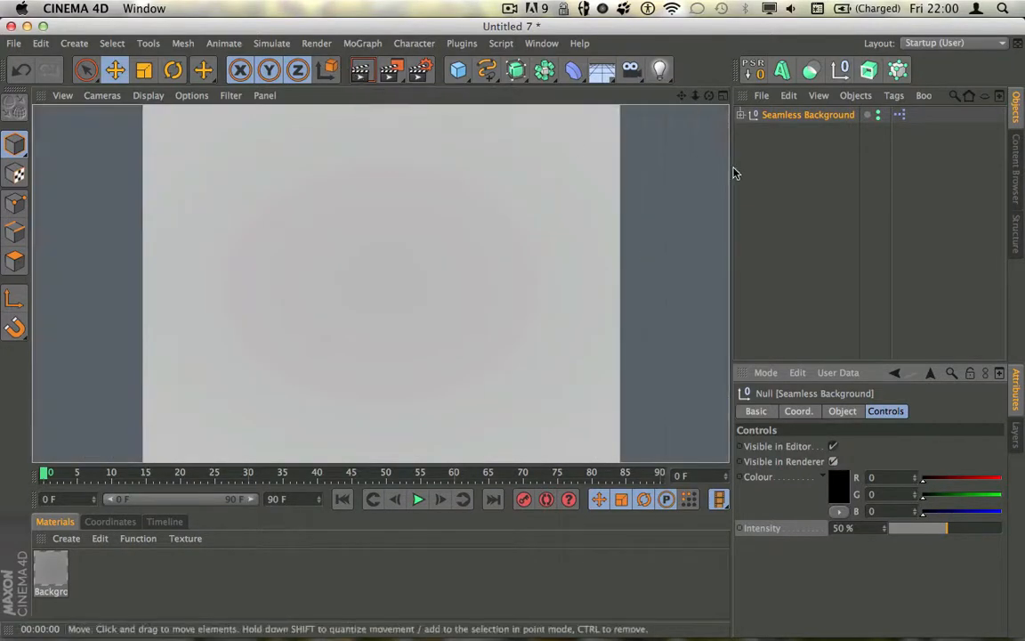
{"action": "left_click", "coordinate": [840, 204]}
{"action": "left_click", "coordinate": [802, 117]}
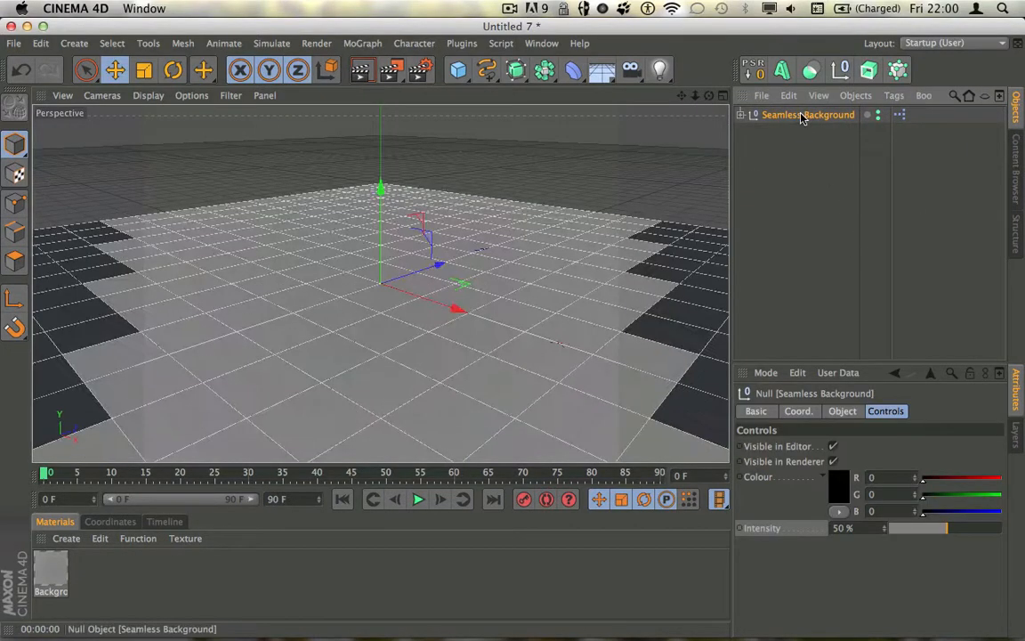
{"action": "left_click", "coordinate": [803, 220]}
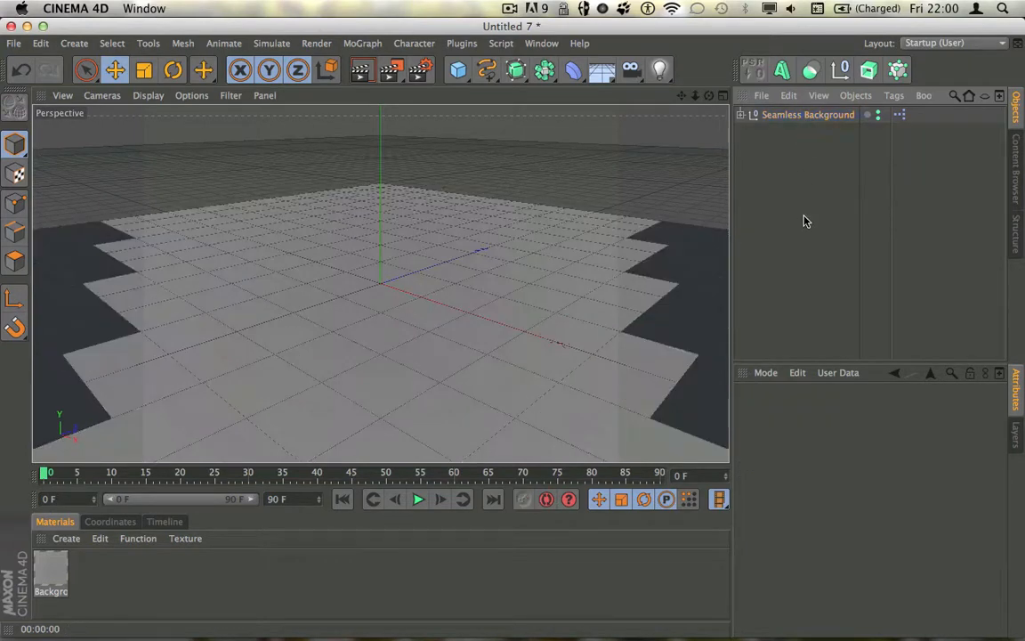
{"action": "left_click", "coordinate": [814, 117]}
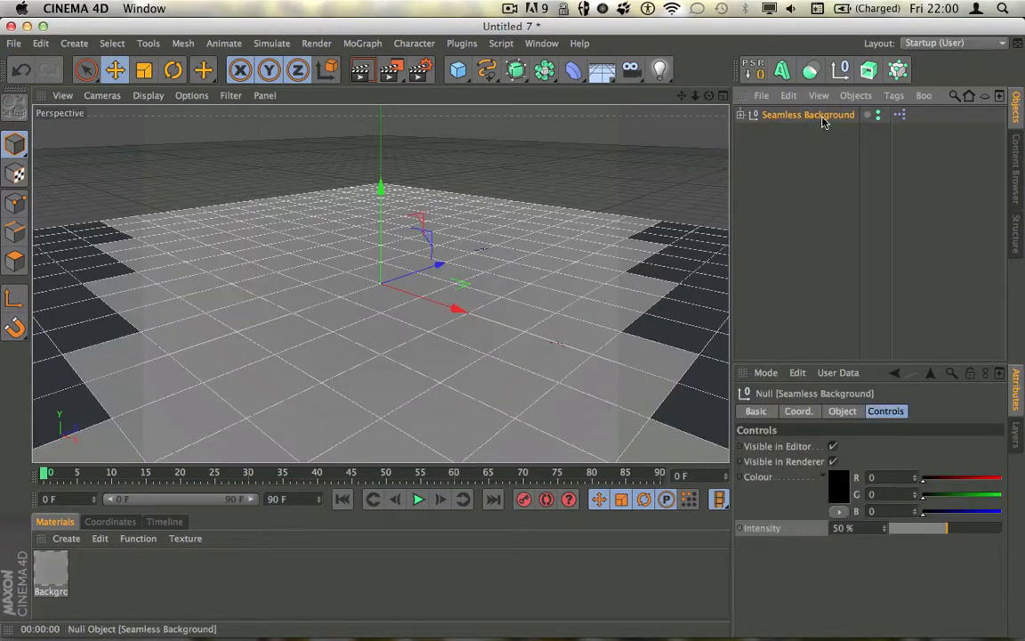
Step: Move both Negate nodes and the second Seamless Background node lower in the XPresso graph, and close the XPresso Editor
{"action": "double_click", "coordinate": [900, 115]}
{"action": "left_click_drag", "start_coordinate": [461, 132], "coordinate": [449, 145]}
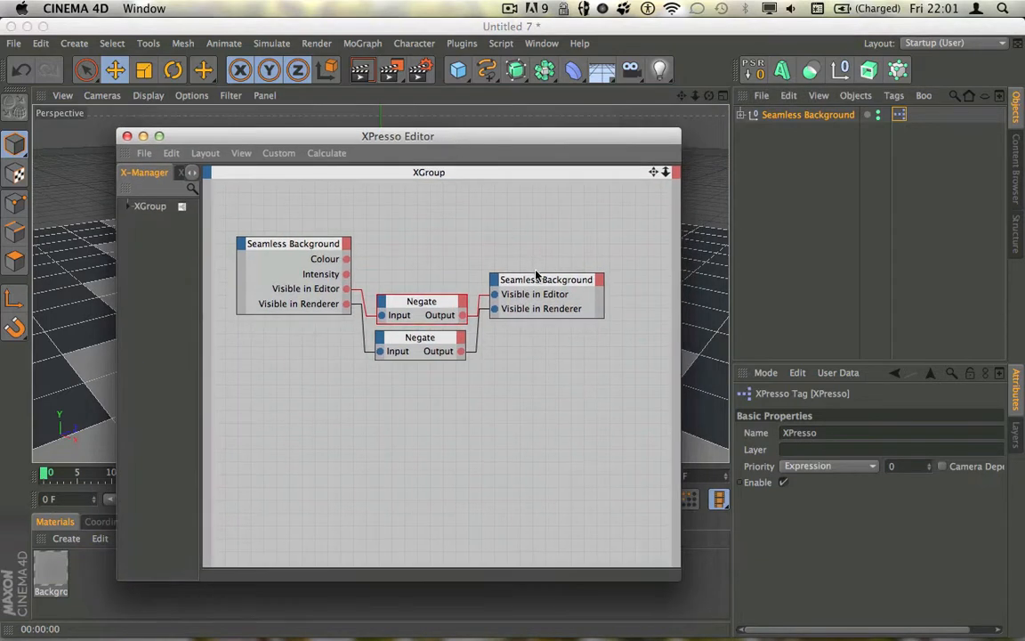
{"action": "left_click_drag", "start_coordinate": [542, 283], "coordinate": [543, 308]}
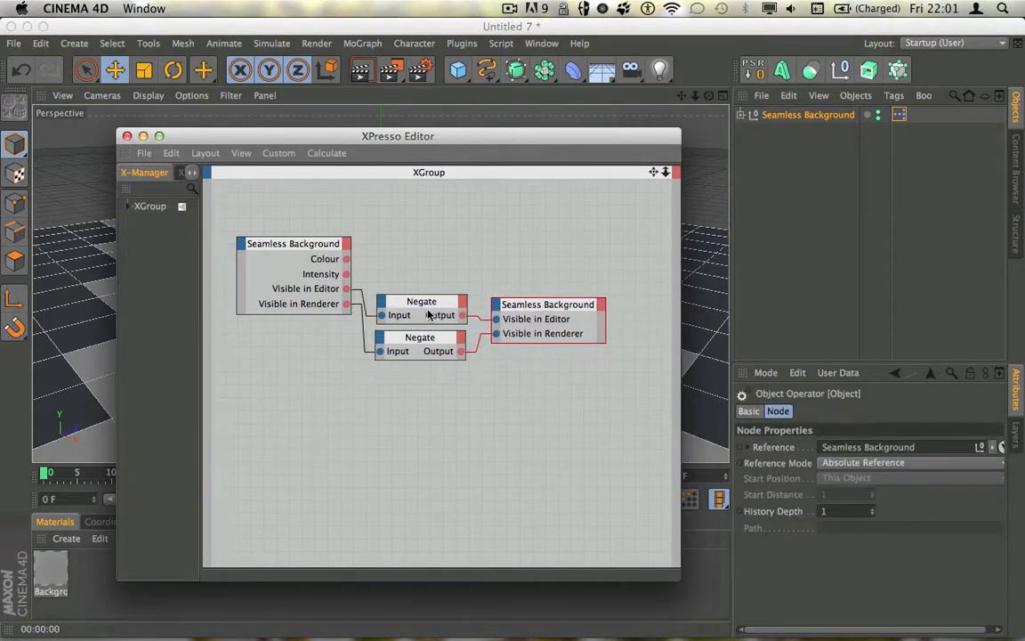
{"action": "left_click_drag", "start_coordinate": [373, 474], "coordinate": [613, 295]}
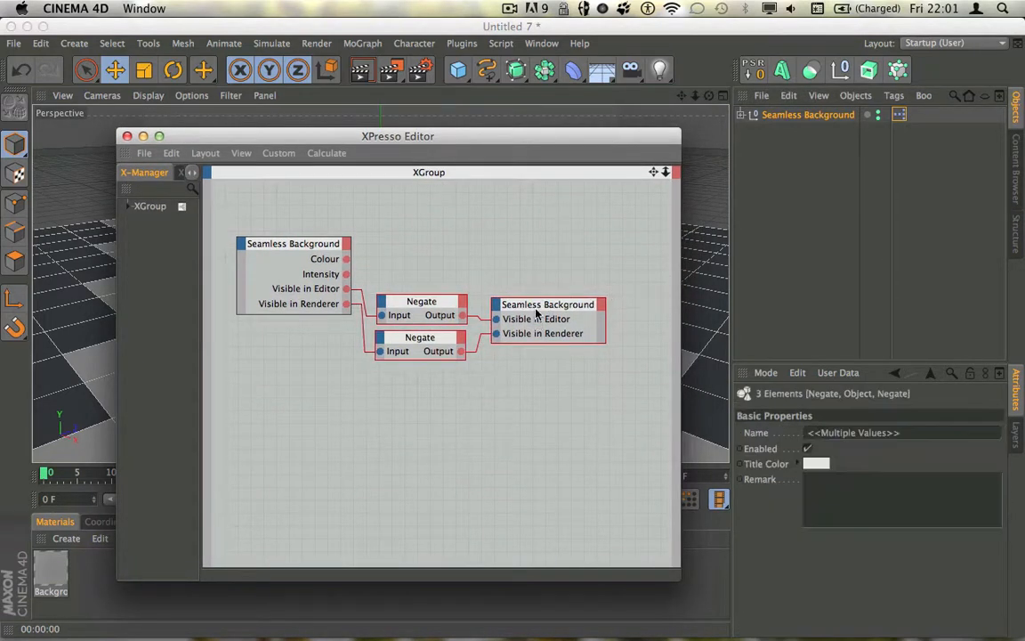
{"action": "left_click_drag", "start_coordinate": [538, 307], "coordinate": [568, 358]}
{"action": "left_click", "coordinate": [514, 421]}
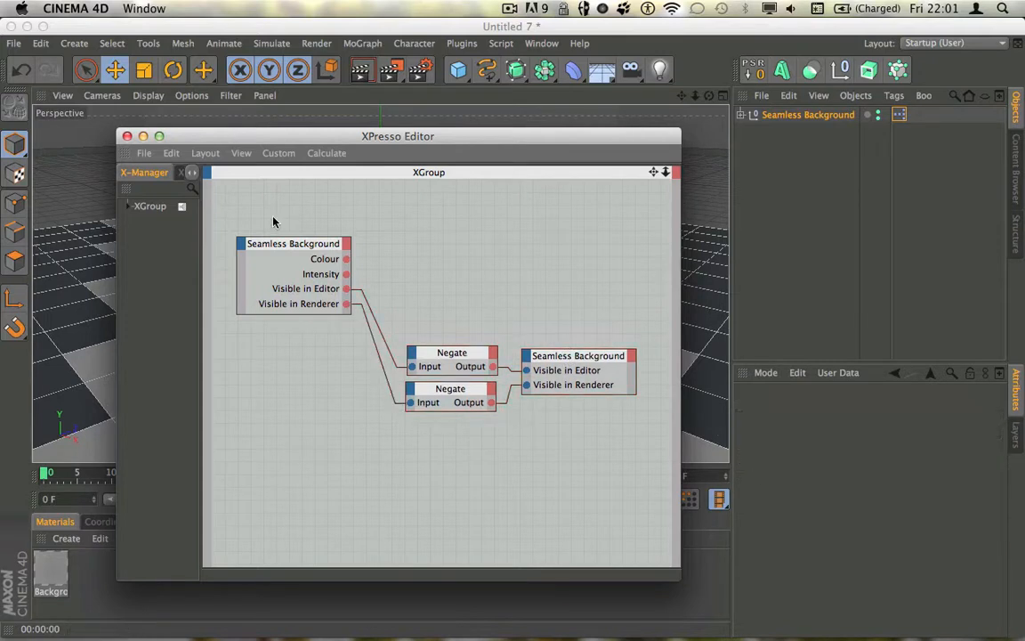
{"action": "left_click_drag", "start_coordinate": [256, 144], "coordinate": [246, 134]}
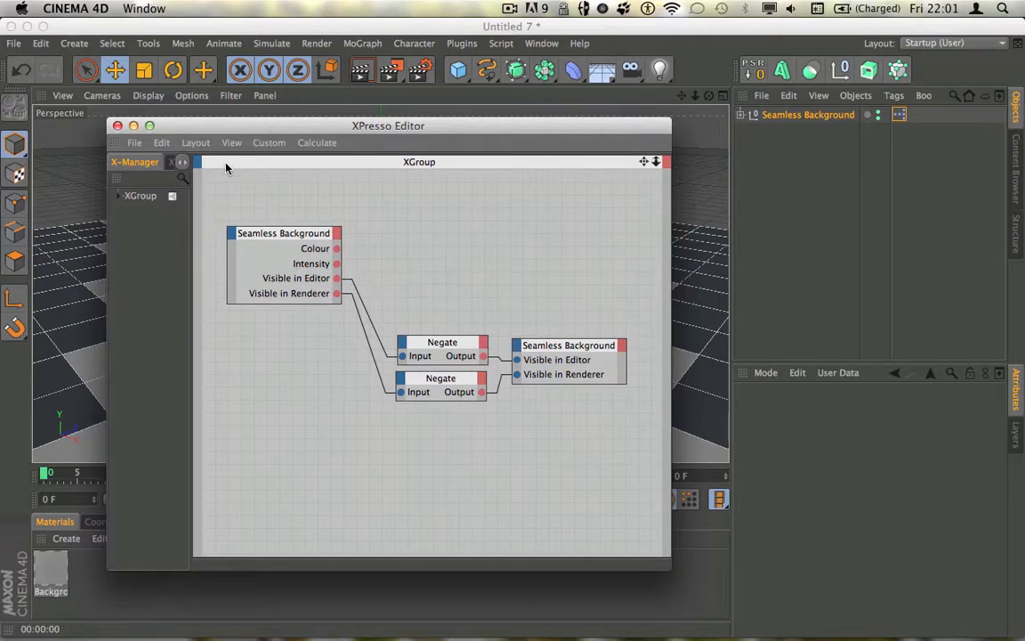
{"action": "left_click", "coordinate": [117, 126]}
{"action": "left_click", "coordinate": [789, 164]}
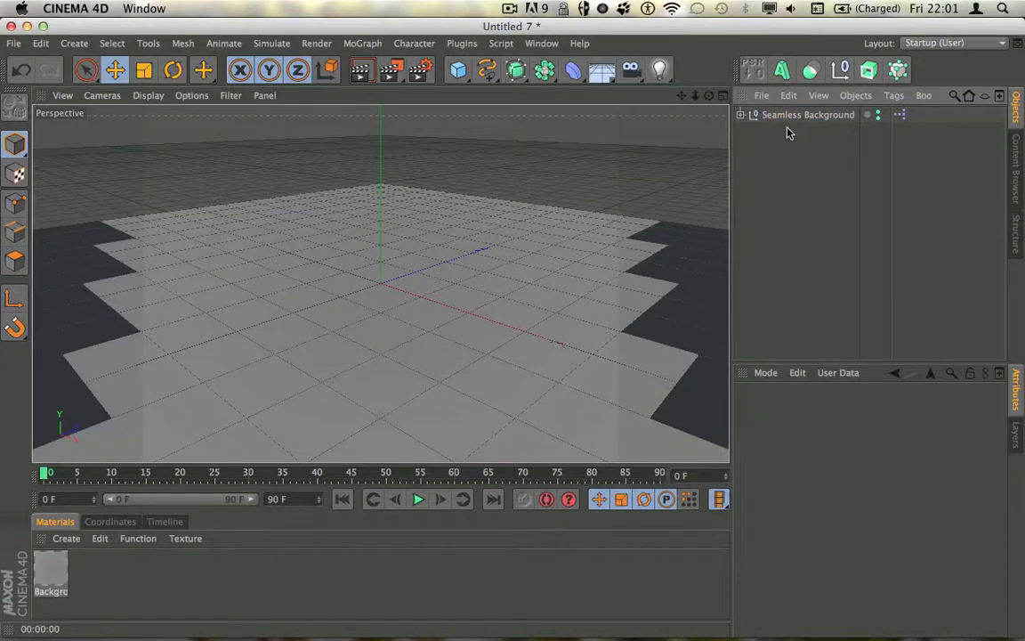
Step: Open the null's XPresso graph and the Background material's editor, and arrange the two windows side by side
{"action": "double_click", "coordinate": [899, 114]}
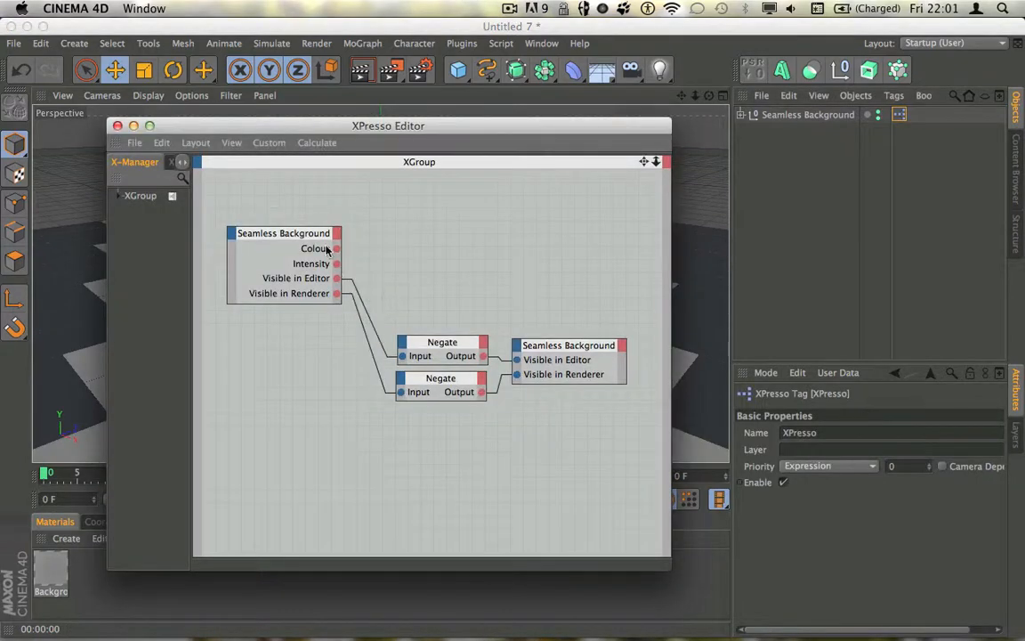
{"action": "left_click_drag", "start_coordinate": [301, 131], "coordinate": [303, 125]}
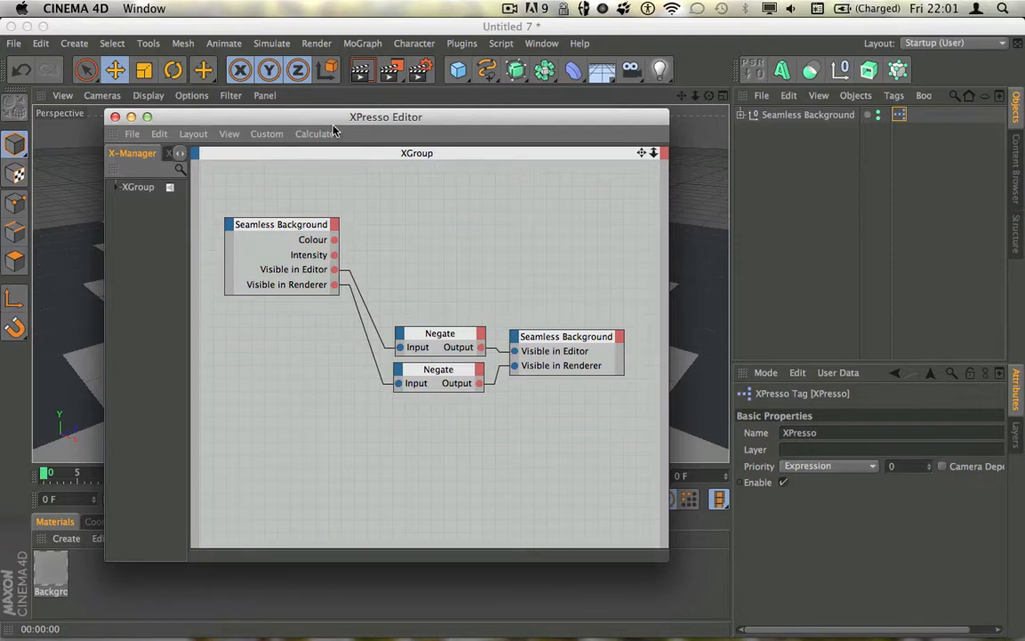
{"action": "left_click_drag", "start_coordinate": [334, 132], "coordinate": [682, 18]}
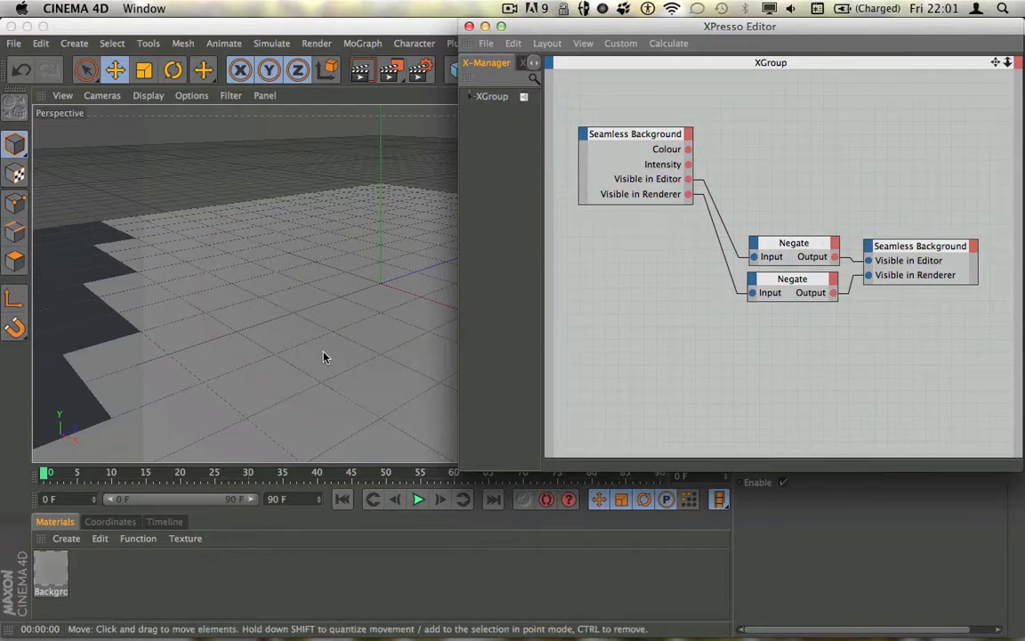
{"action": "double_click", "coordinate": [51, 574]}
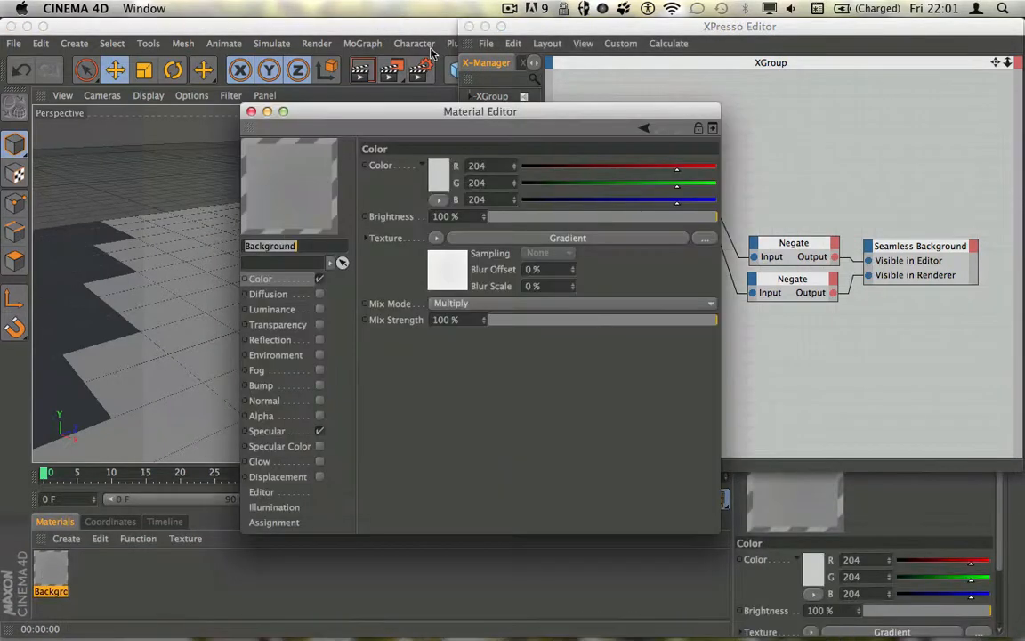
{"action": "left_click_drag", "start_coordinate": [387, 110], "coordinate": [178, 95]}
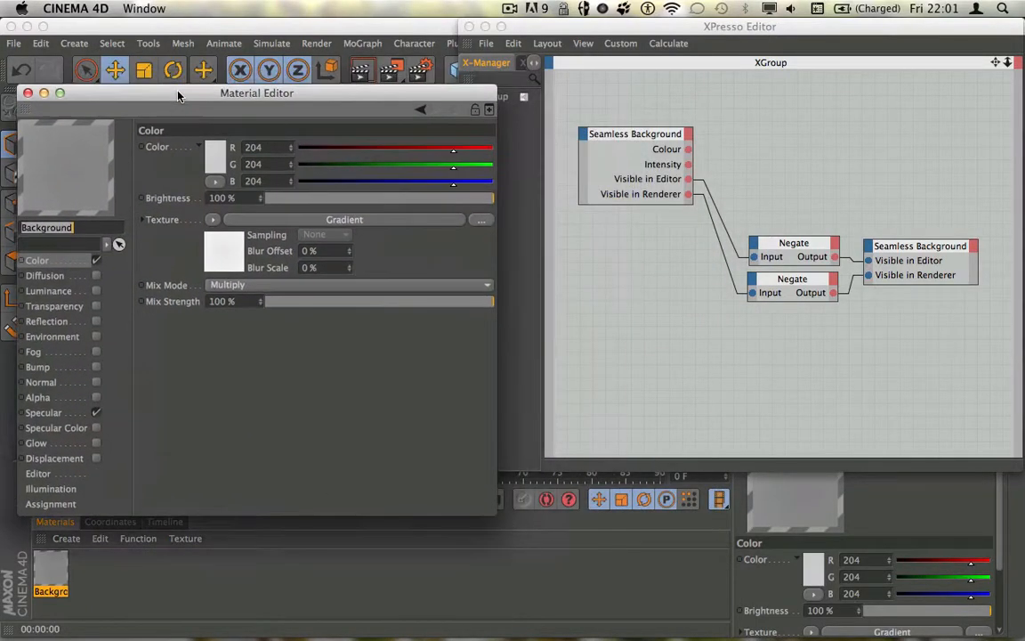
{"action": "left_click_drag", "start_coordinate": [263, 97], "coordinate": [260, 104]}
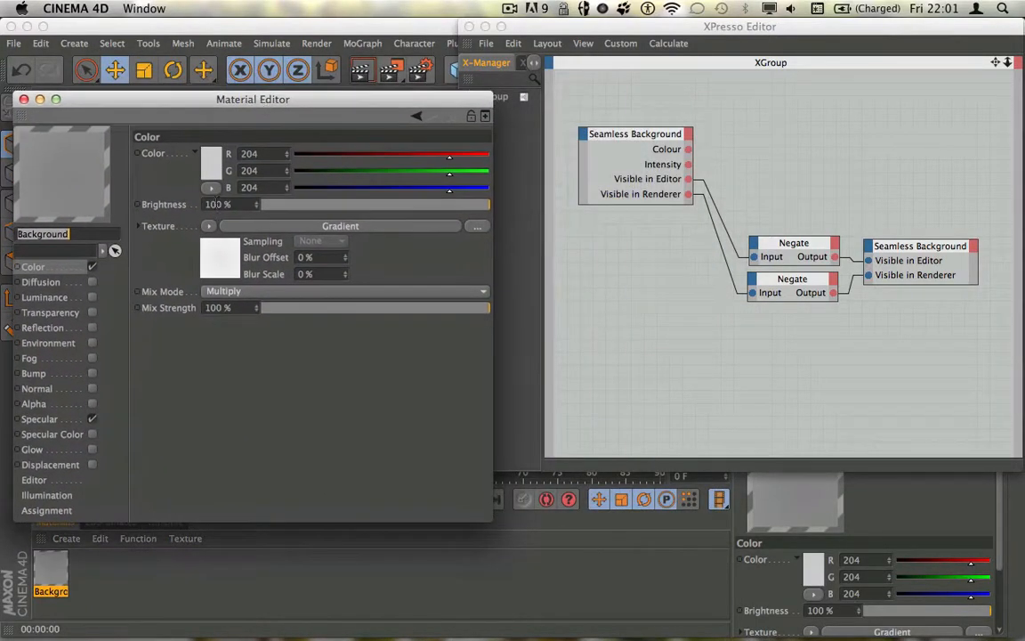
Step: Add the Background material's Gradient shader as an XPresso node and give it a Gradient . [2] Intensity input port
{"action": "left_click", "coordinate": [225, 259]}
{"action": "left_click_drag", "start_coordinate": [1008, 117], "coordinate": [893, 133]}
{"action": "left_click", "coordinate": [852, 128]}
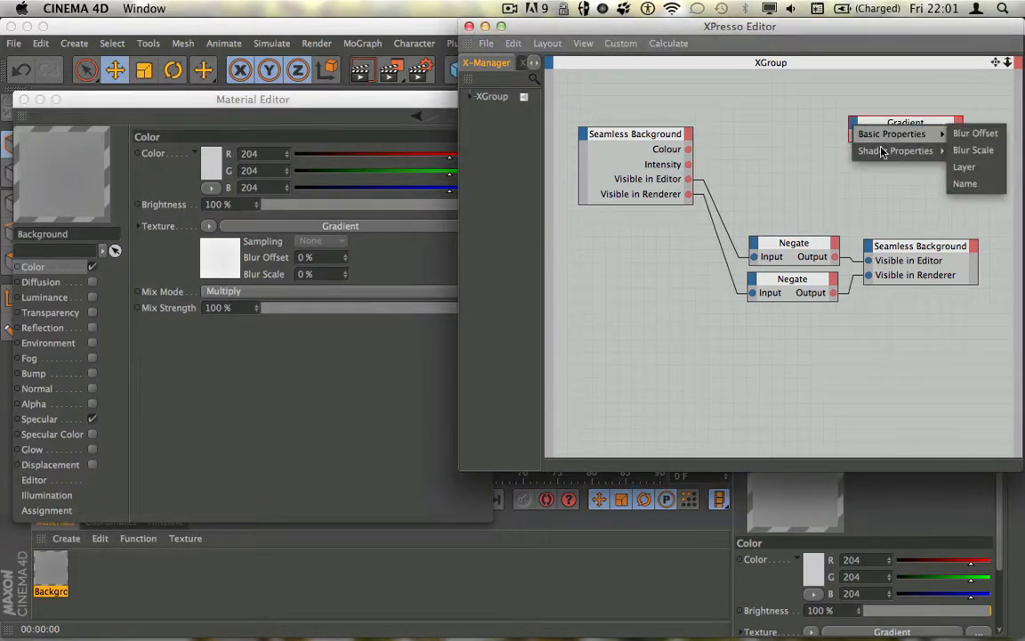
{"action": "left_click", "coordinate": [850, 136]}
{"action": "left_click", "coordinate": [849, 137]}
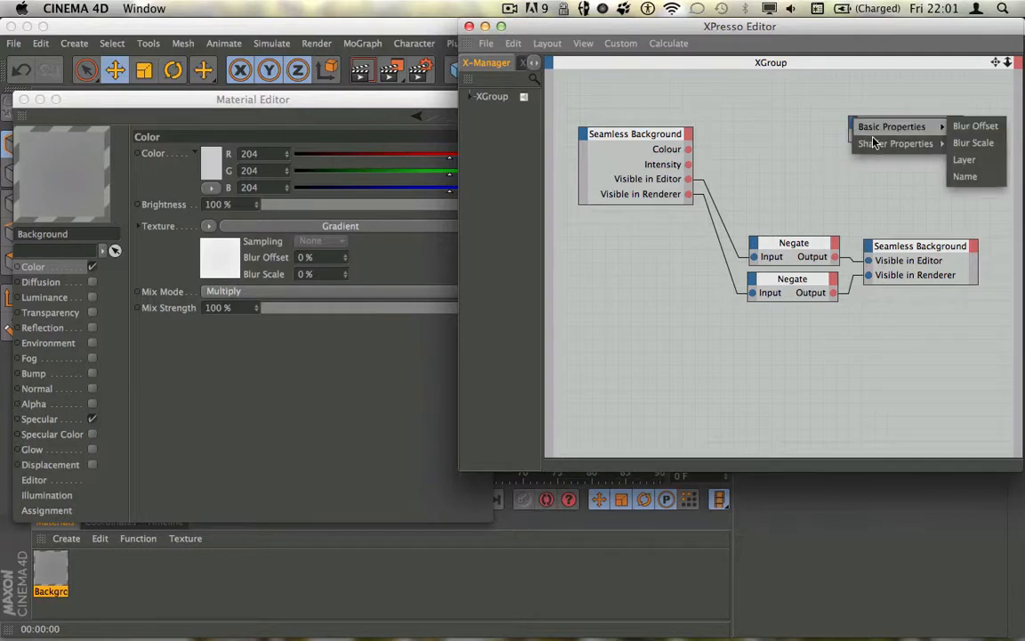
{"action": "mouse_move", "coordinate": [891, 155]}
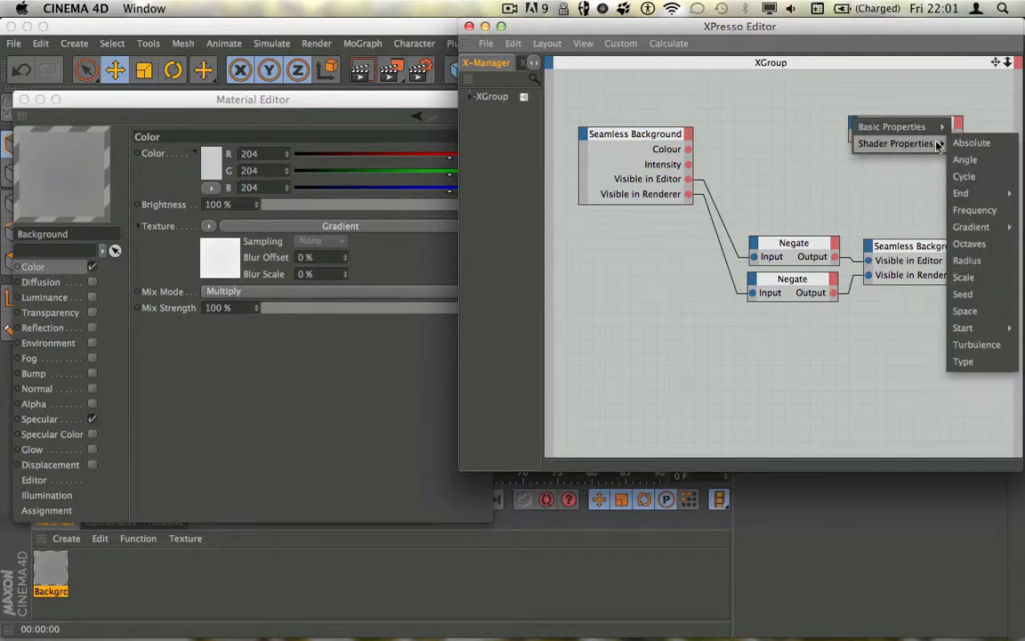
{"action": "mouse_move", "coordinate": [999, 234]}
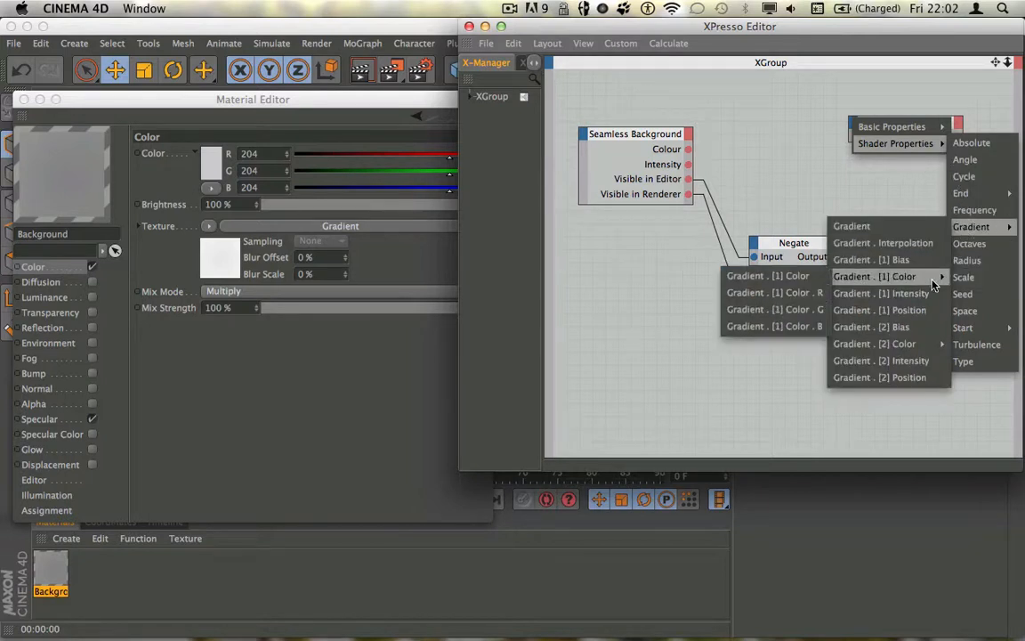
{"action": "left_click", "coordinate": [920, 362]}
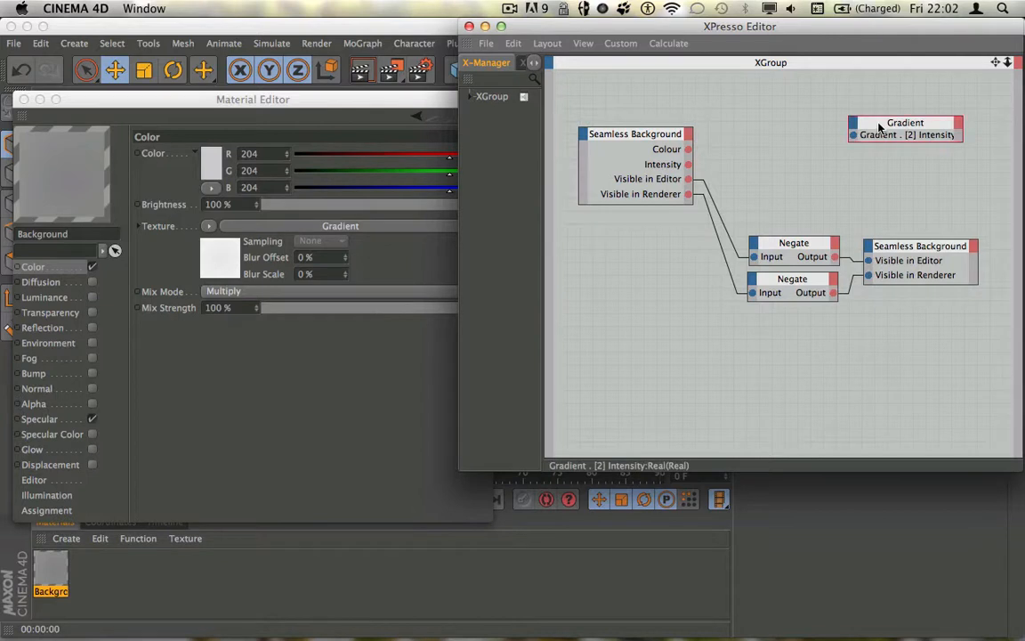
Step: Connect the null's Intensity output to the Gradient . [2] Intensity input, align the Gradient node, and close both editors
{"action": "left_click_drag", "start_coordinate": [880, 127], "coordinate": [688, 164]}
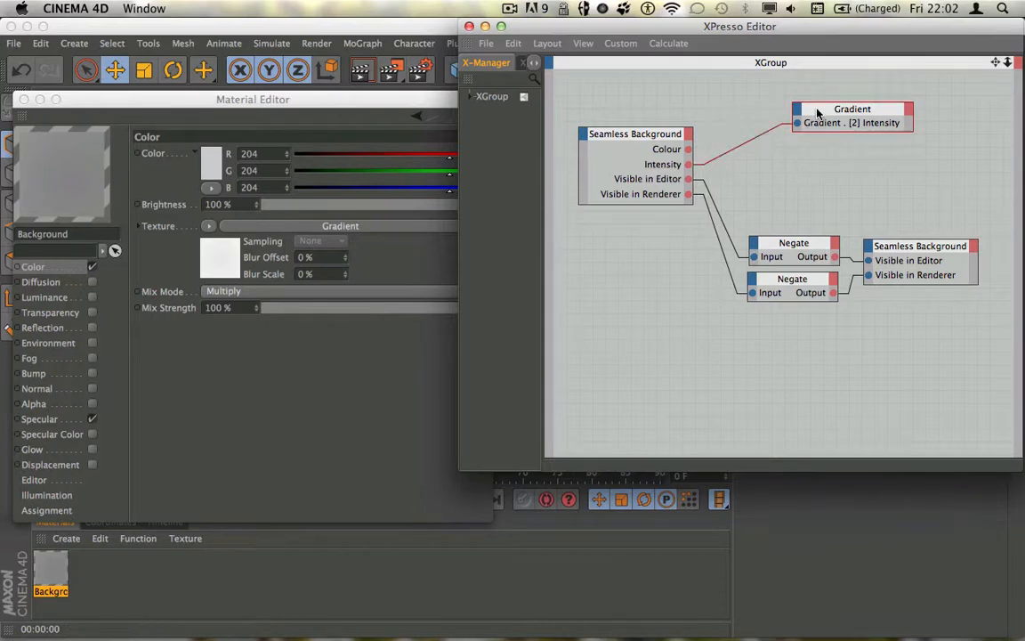
{"action": "left_click_drag", "start_coordinate": [817, 110], "coordinate": [817, 131]}
{"action": "left_click", "coordinate": [469, 26]}
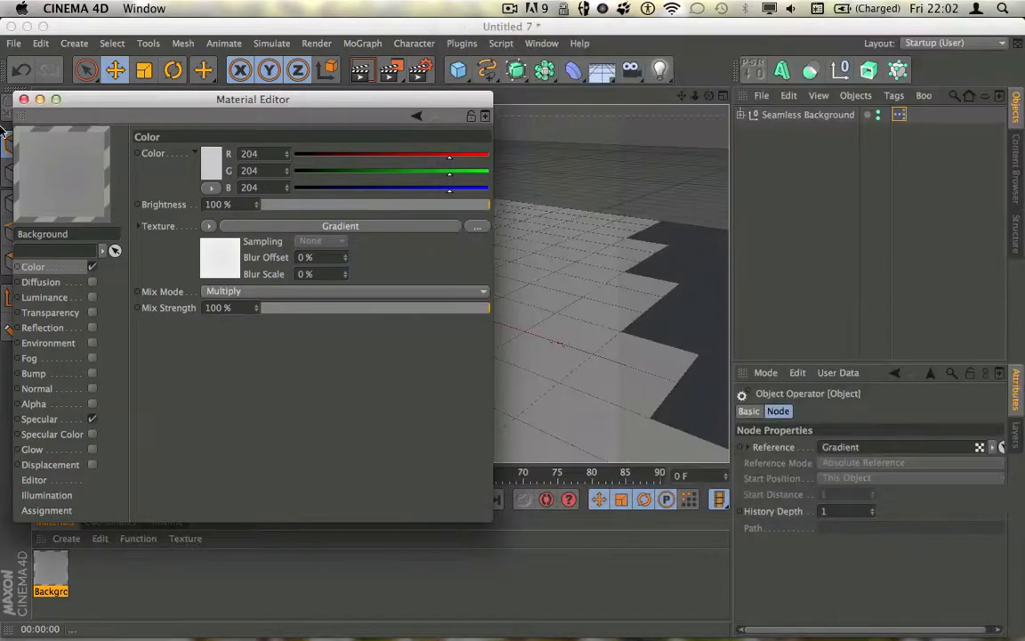
{"action": "left_click", "coordinate": [24, 99]}
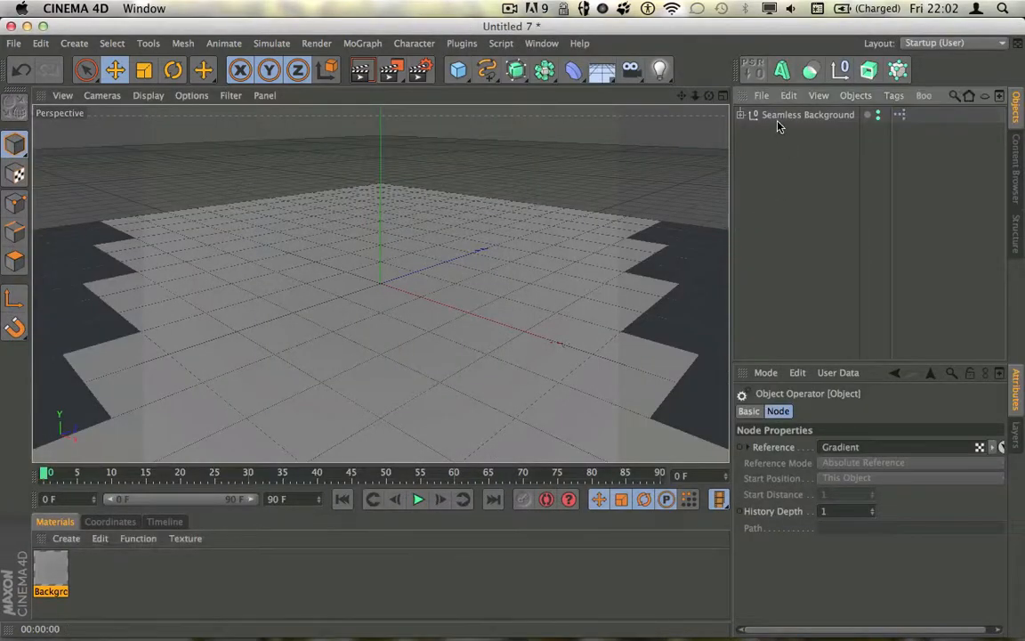
Step: Check the null's Intensity control and render the view to inspect the background gradient
{"action": "left_click", "coordinate": [778, 117]}
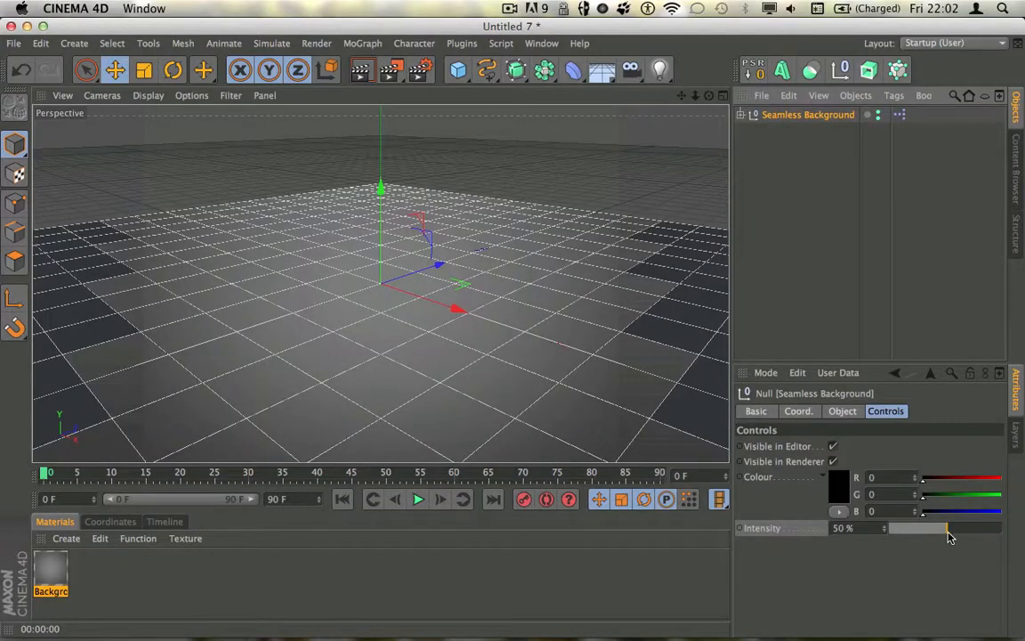
{"action": "left_click", "coordinate": [778, 256]}
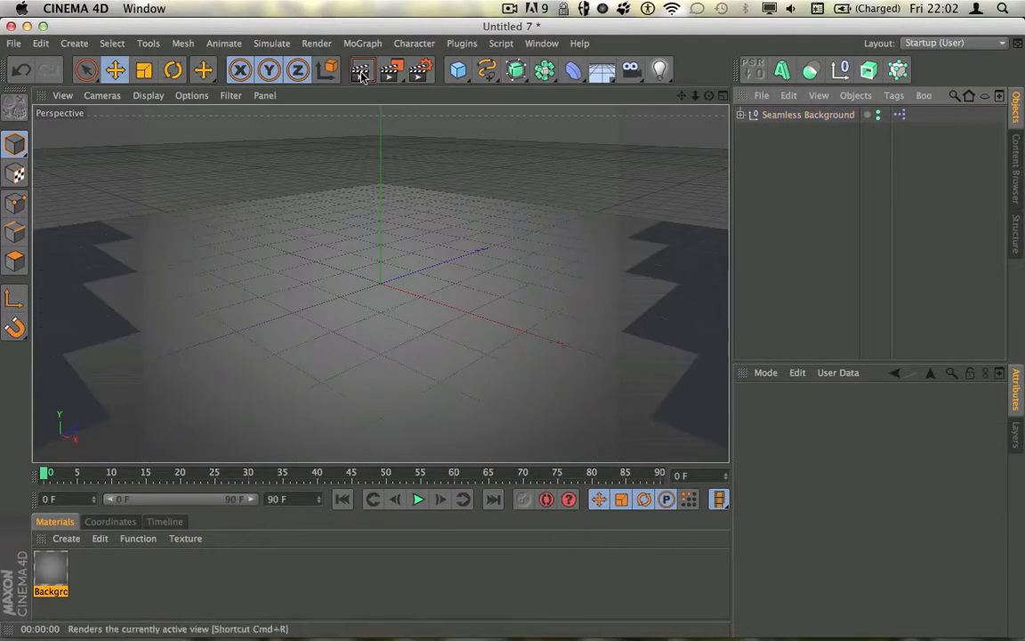
{"action": "key", "text": "ctrl+r"}
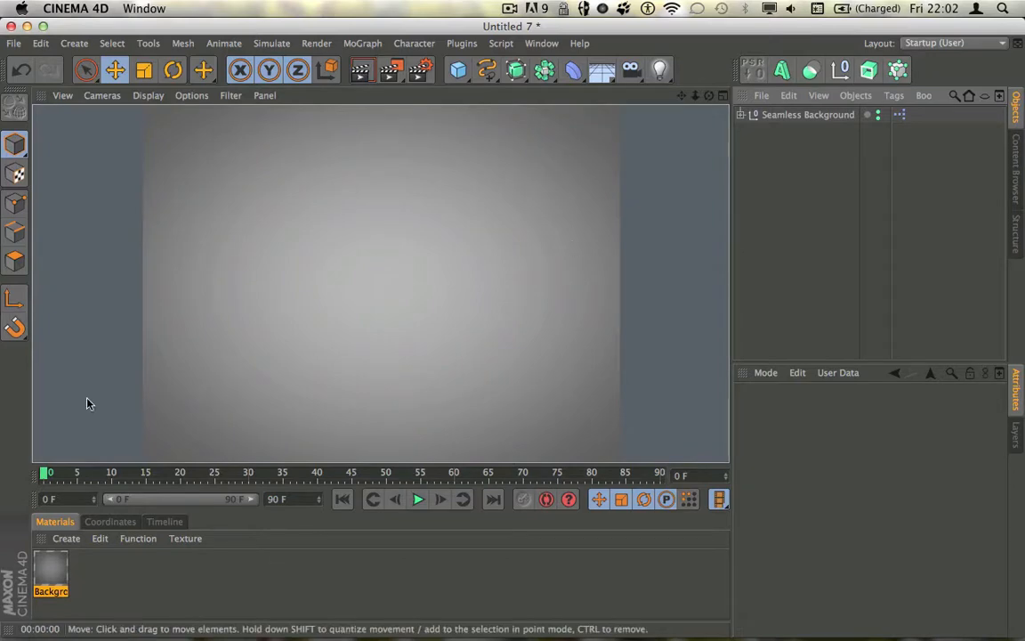
Step: Inspect the Gradient shader settings of the Background material against the null's Intensity control, and close the Material Editor
{"action": "left_click", "coordinate": [796, 117]}
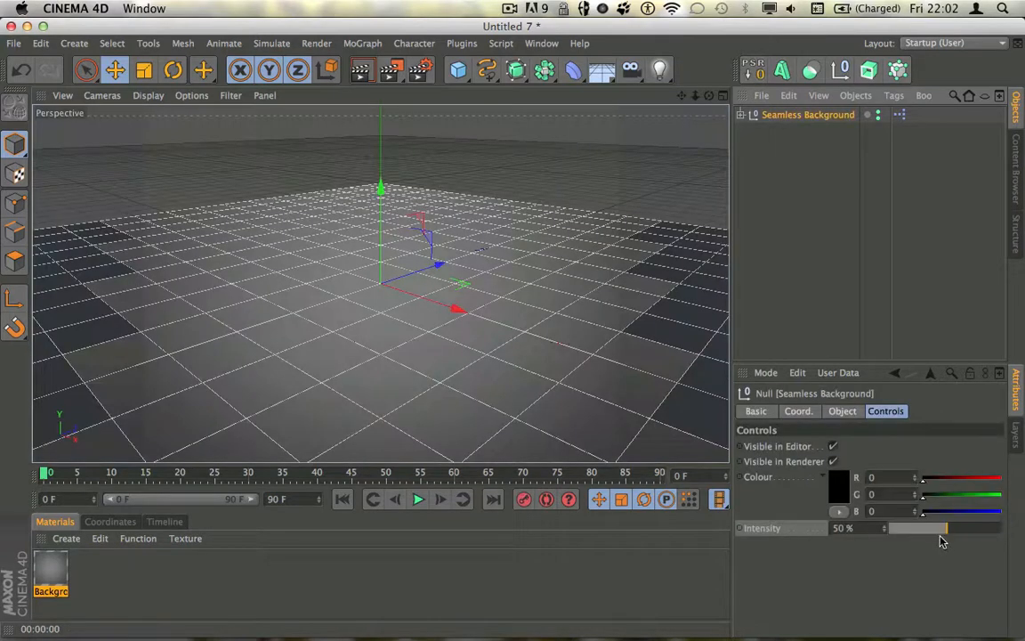
{"action": "double_click", "coordinate": [50, 573]}
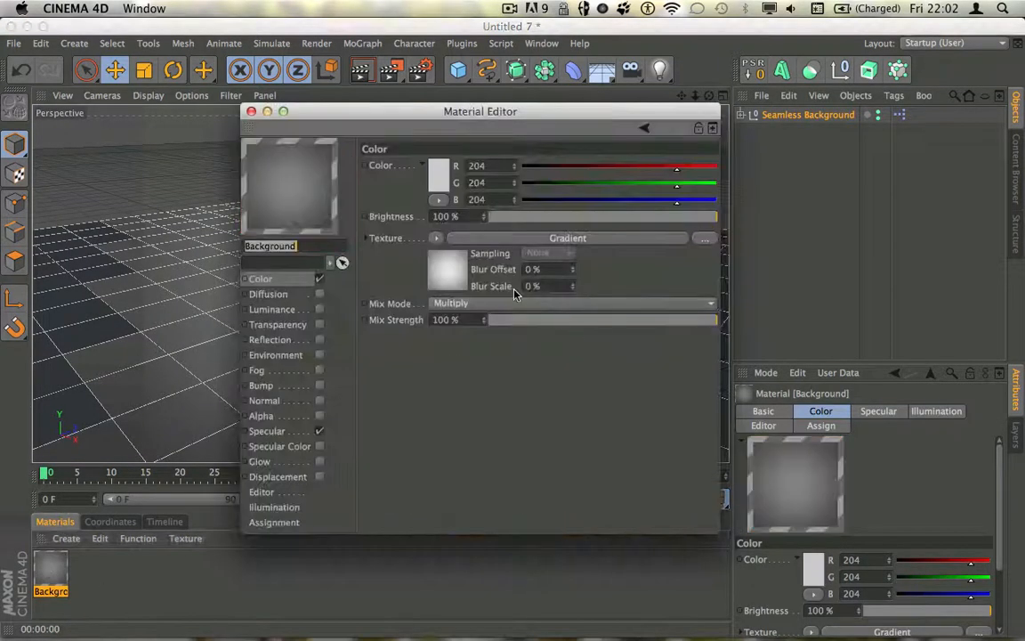
{"action": "left_click", "coordinate": [462, 267]}
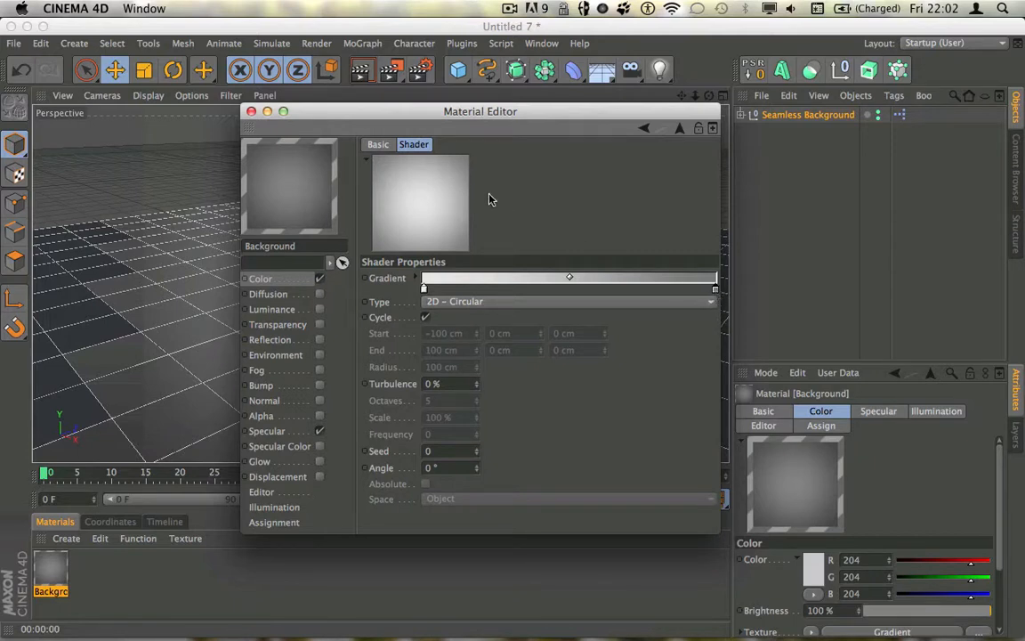
{"action": "left_click", "coordinate": [251, 111]}
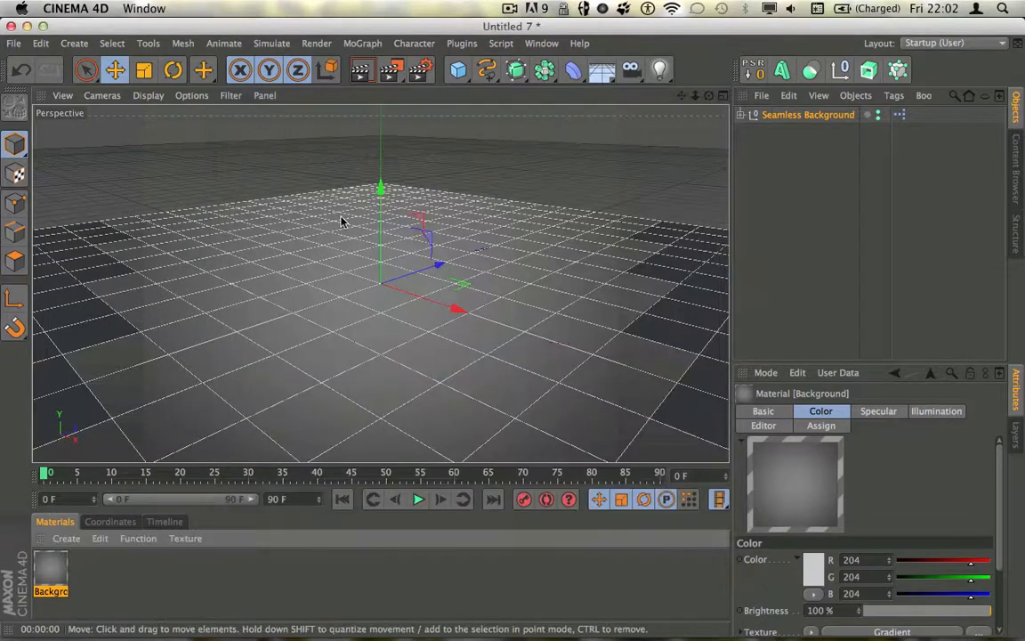
Step: Set the Seamless Background null's Intensity to 0% and render the view to check the effect
{"action": "left_click", "coordinate": [801, 115]}
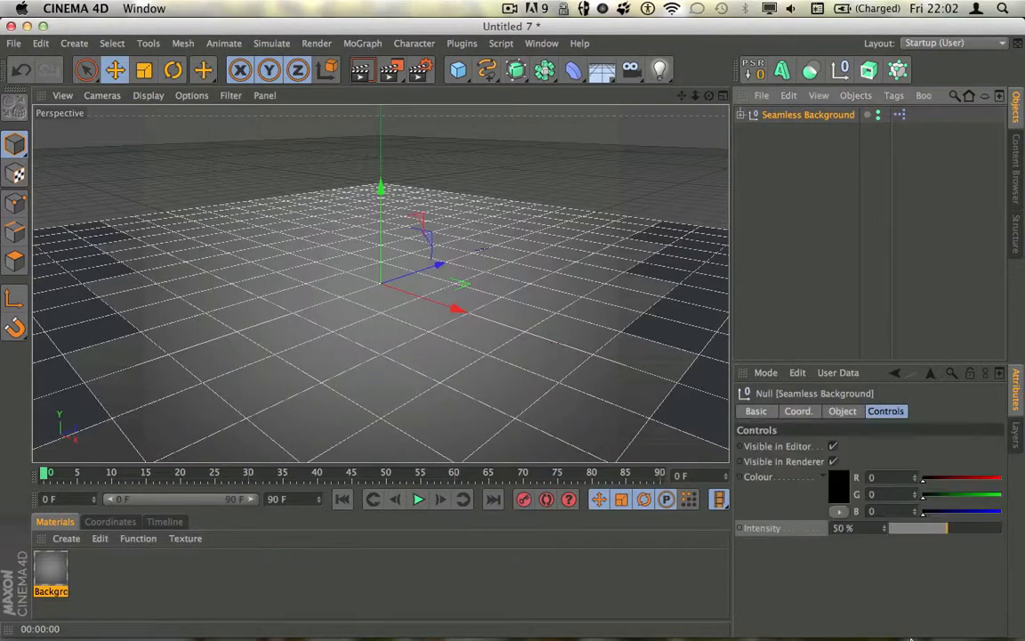
{"action": "left_click_drag", "start_coordinate": [948, 532], "coordinate": [782, 532]}
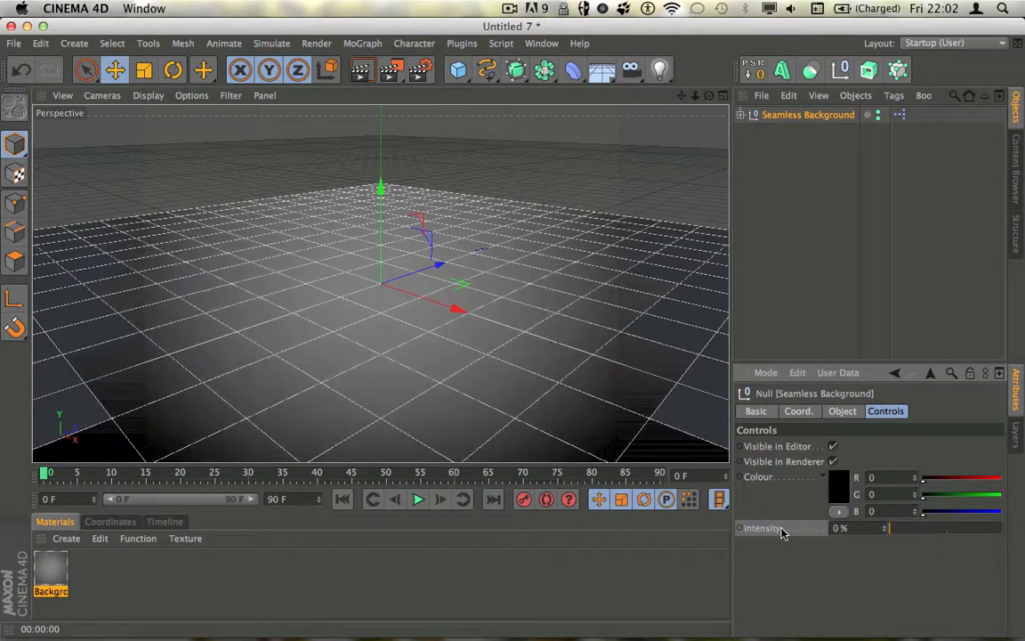
{"action": "left_click", "coordinate": [363, 79]}
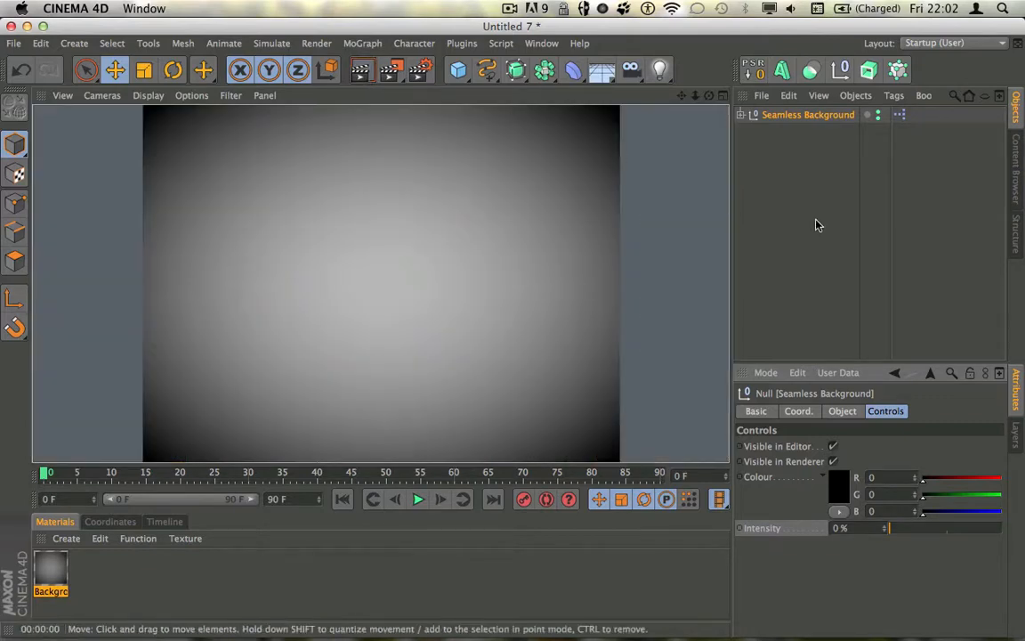
{"action": "left_click", "coordinate": [835, 210]}
Step: Reset the Seamless Background null's Intensity control to its default of 50%
{"action": "left_click", "coordinate": [805, 115]}
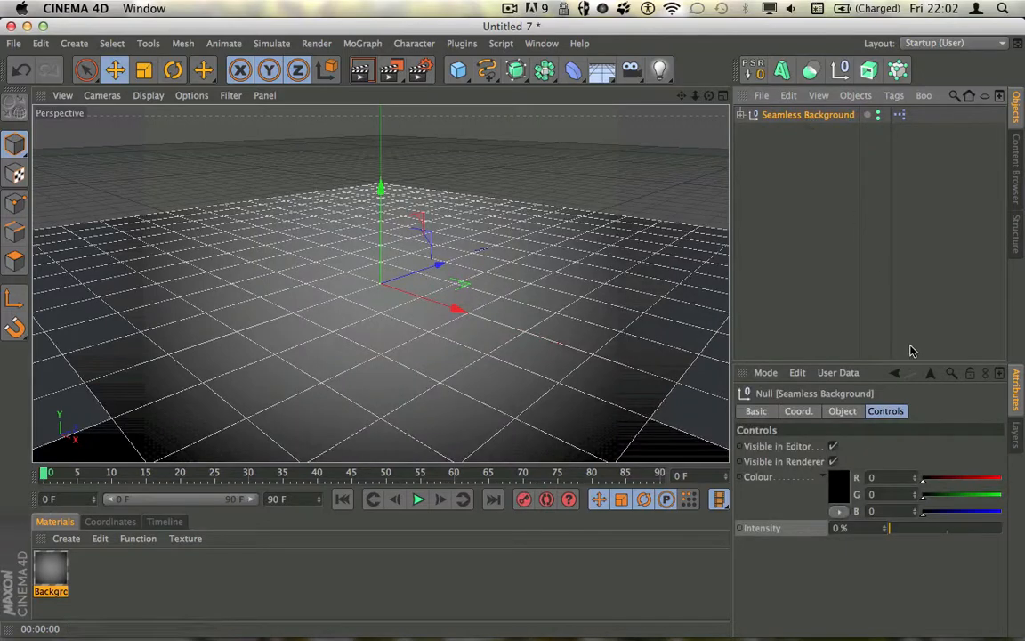
{"action": "right_click", "coordinate": [767, 528]}
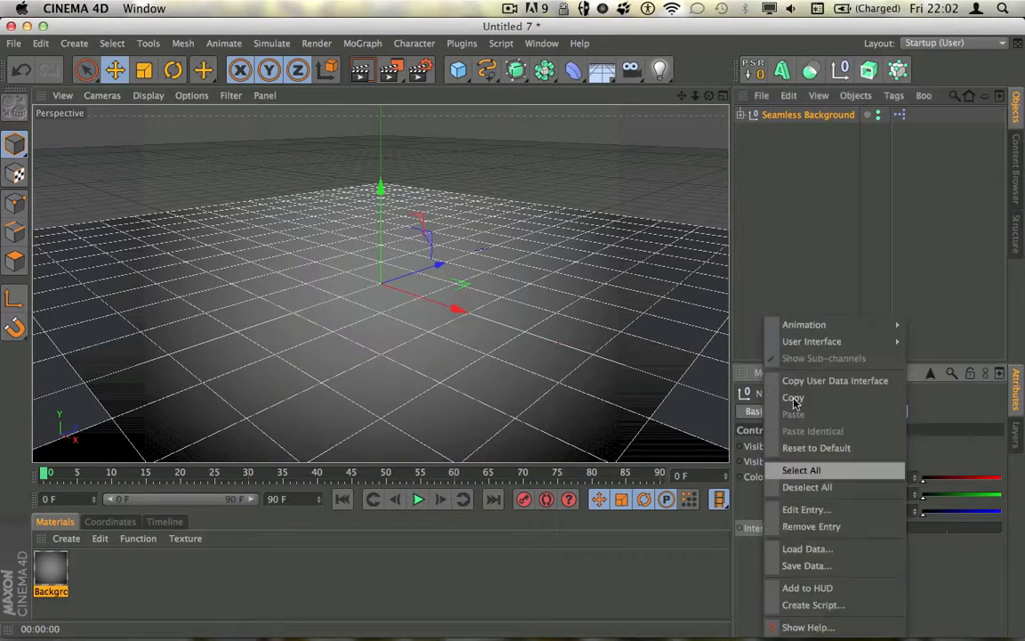
{"action": "mouse_move", "coordinate": [820, 327]}
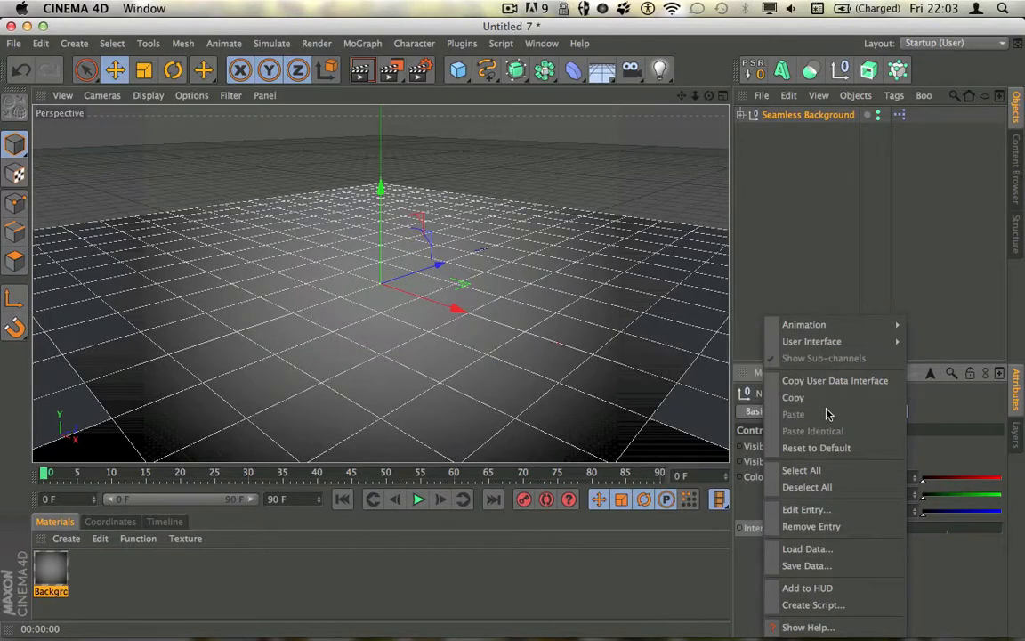
{"action": "left_click", "coordinate": [828, 446]}
{"action": "left_click", "coordinate": [780, 330]}
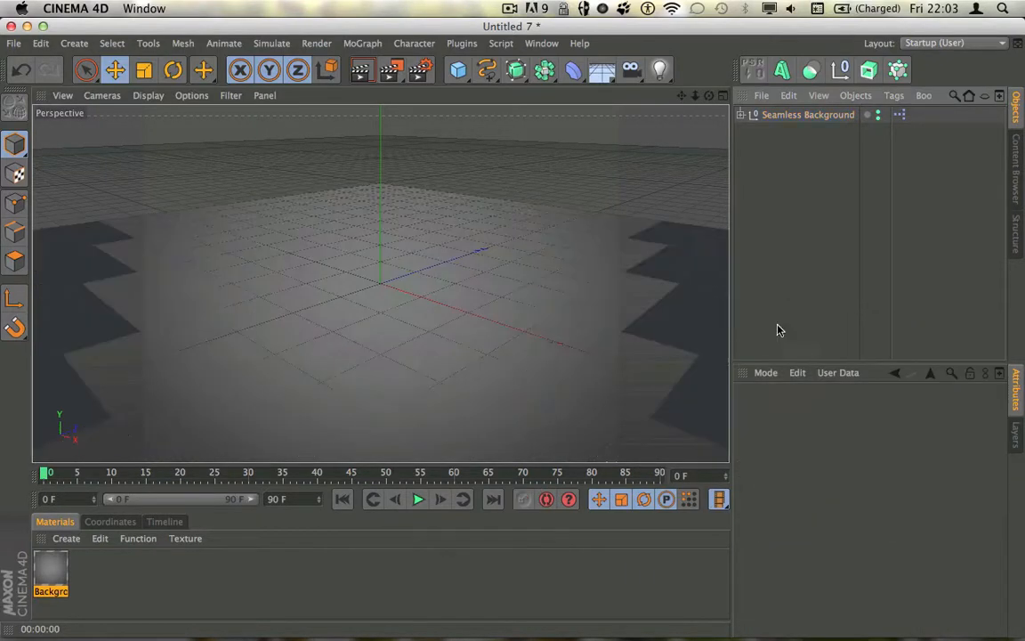
Step: Open the Seamless Background null's XPresso network and move the Gradient node down to free space above it
{"action": "left_click", "coordinate": [774, 115]}
{"action": "left_click", "coordinate": [767, 478]}
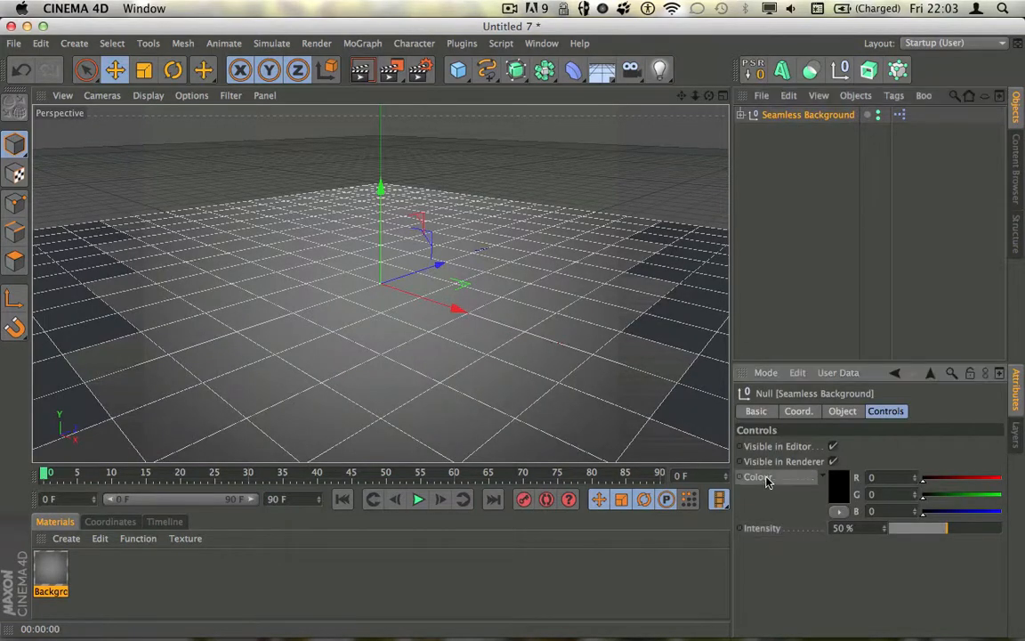
{"action": "left_click", "coordinate": [791, 196]}
{"action": "double_click", "coordinate": [900, 117]}
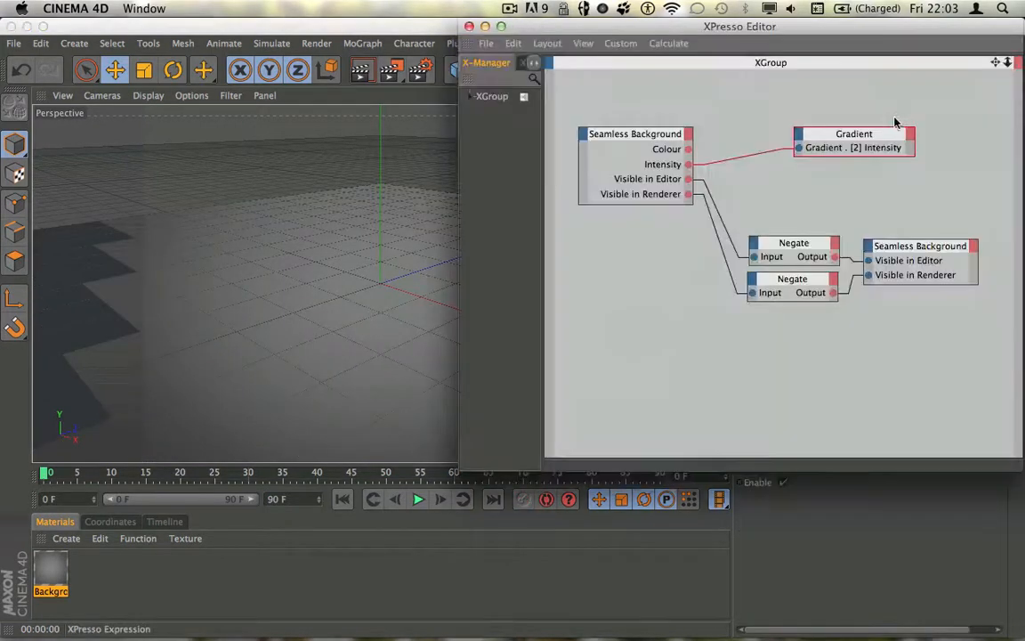
{"action": "left_click_drag", "start_coordinate": [729, 32], "coordinate": [674, 44]}
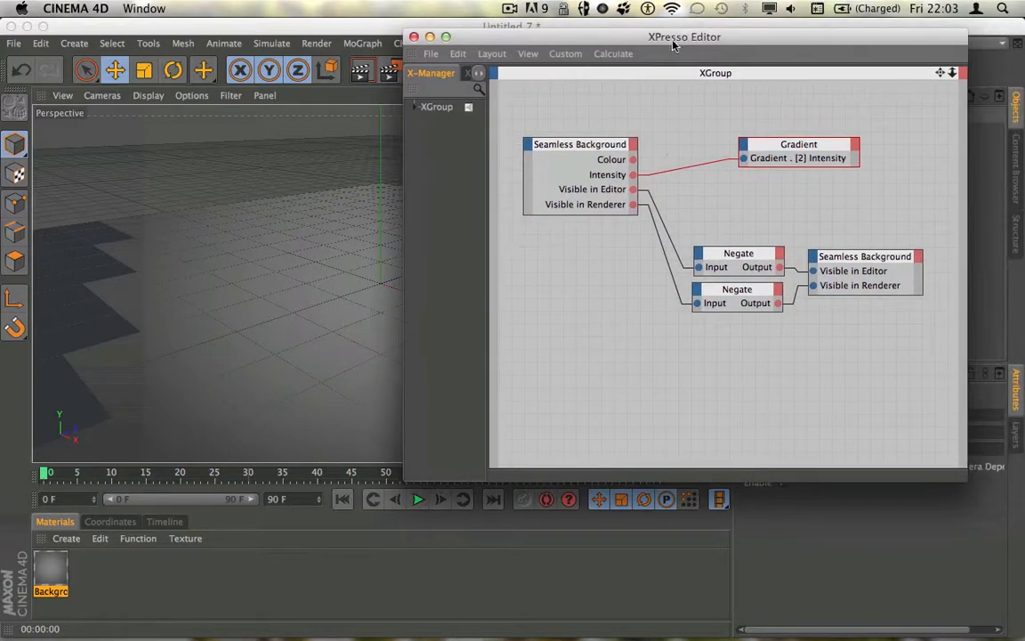
{"action": "left_click_drag", "start_coordinate": [813, 141], "coordinate": [813, 182]}
{"action": "left_click_drag", "start_coordinate": [647, 37], "coordinate": [249, 8]}
Step: Add the Background material to the XPresso network as a node above Gradient and give it a Color input
{"action": "left_click", "coordinate": [776, 118]}
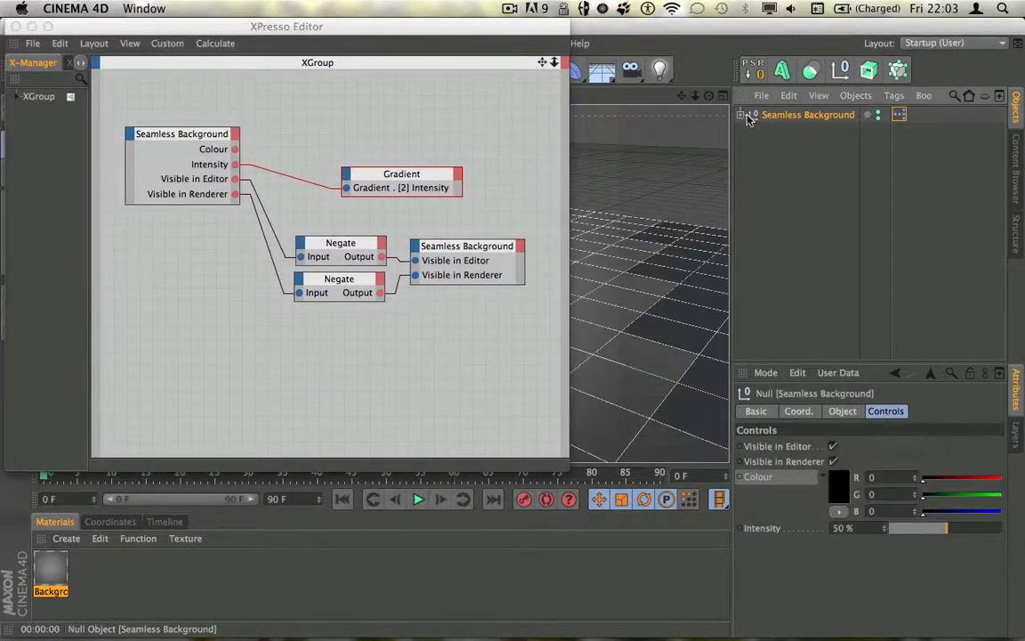
{"action": "left_click", "coordinate": [740, 115]}
{"action": "left_click", "coordinate": [260, 250]}
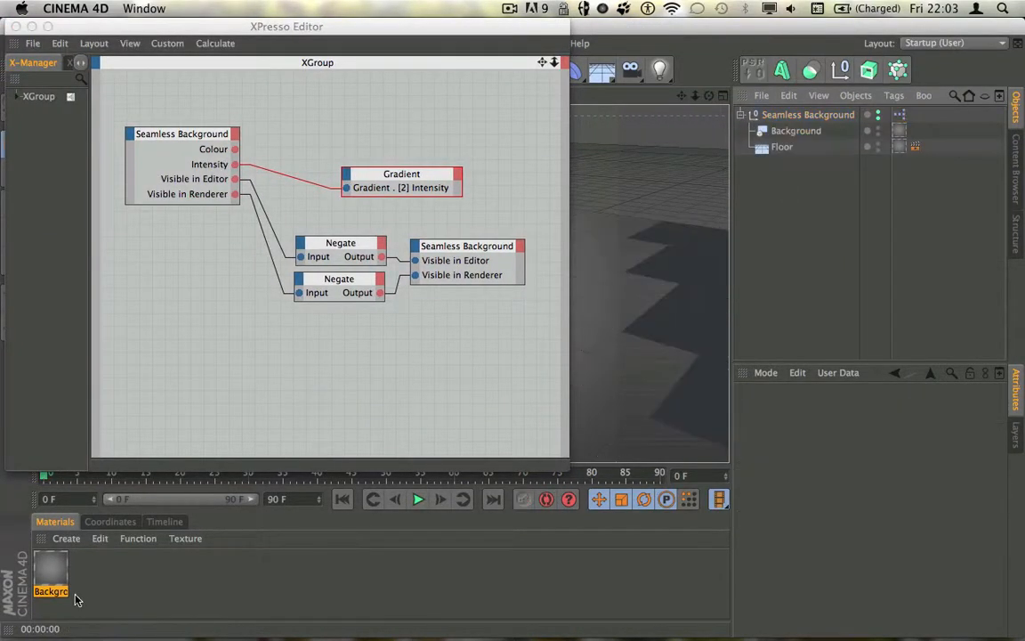
{"action": "left_click_drag", "start_coordinate": [54, 575], "coordinate": [404, 114]}
{"action": "left_click", "coordinate": [353, 112]}
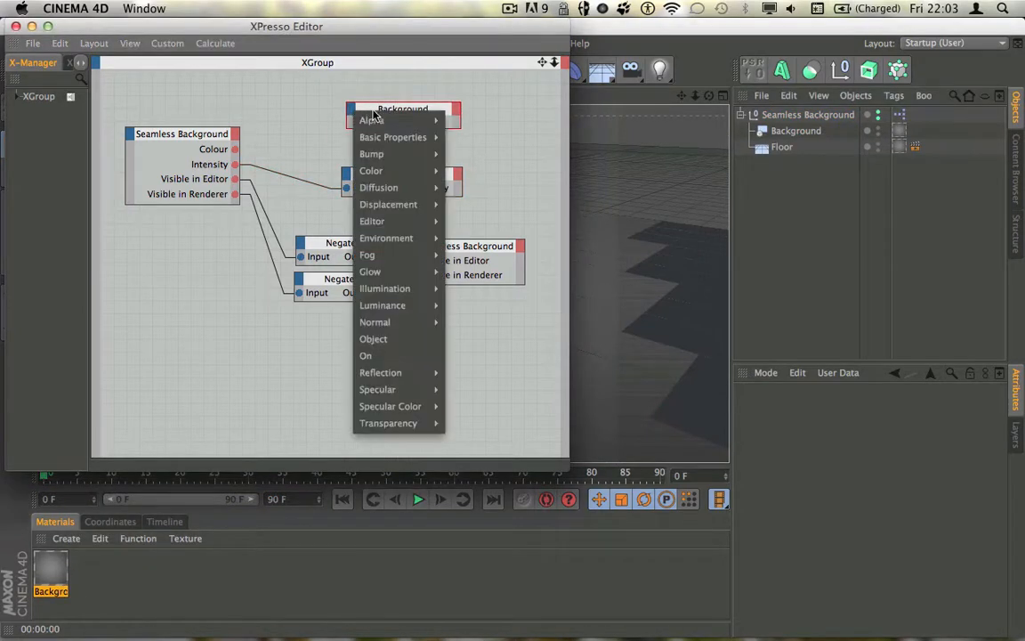
{"action": "mouse_move", "coordinate": [395, 169]}
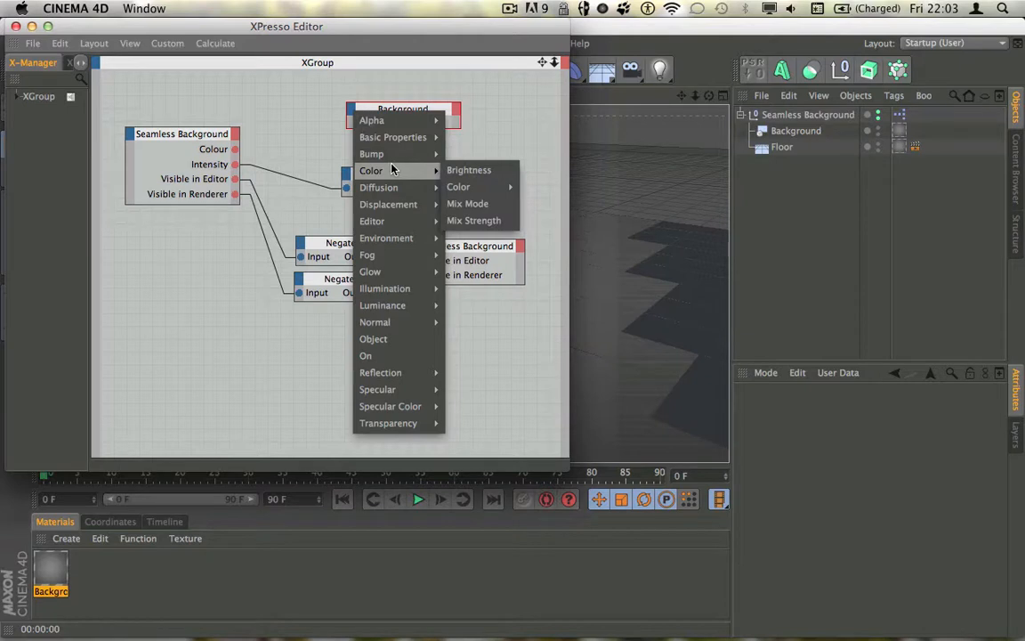
{"action": "mouse_move", "coordinate": [490, 186]}
{"action": "left_click", "coordinate": [532, 186]}
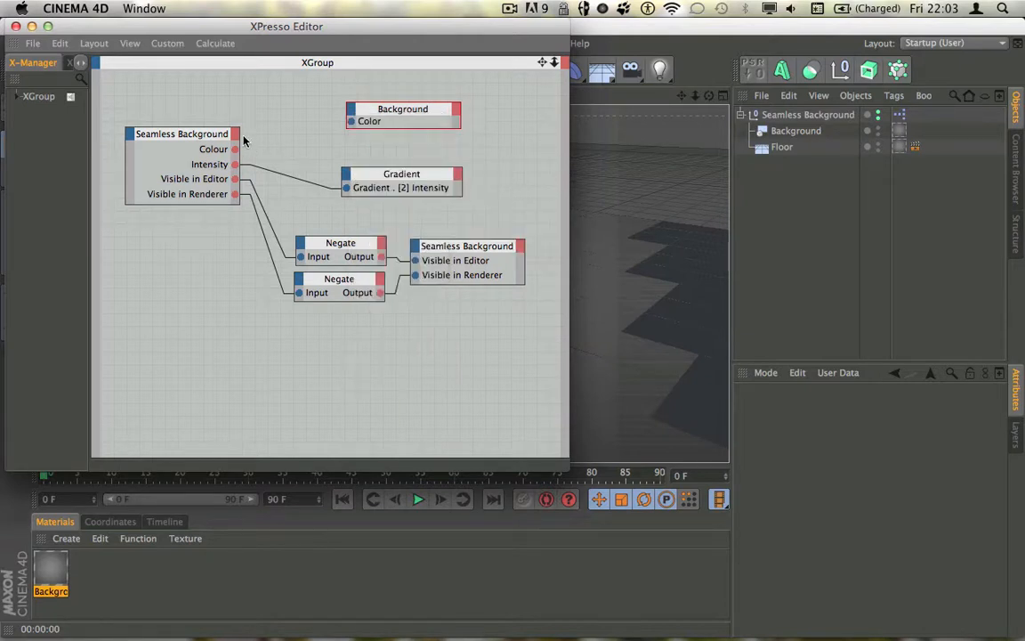
Step: Connect the null's Colour output to the Background material's Color input, close the XPresso Editor and collapse the null's hierarchy
{"action": "left_click_drag", "start_coordinate": [234, 149], "coordinate": [349, 123]}
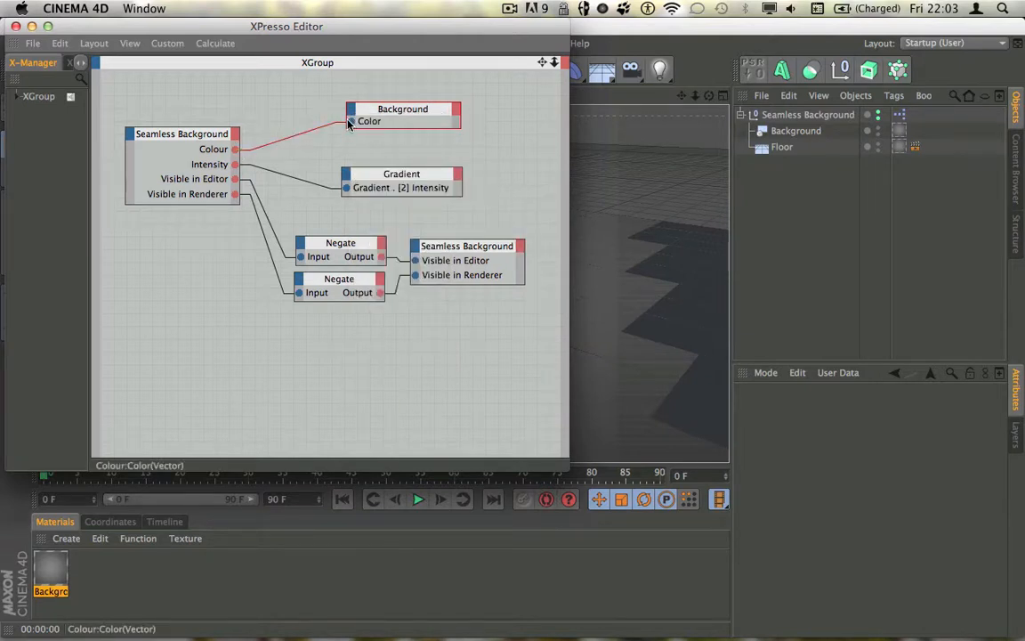
{"action": "left_click", "coordinate": [15, 27]}
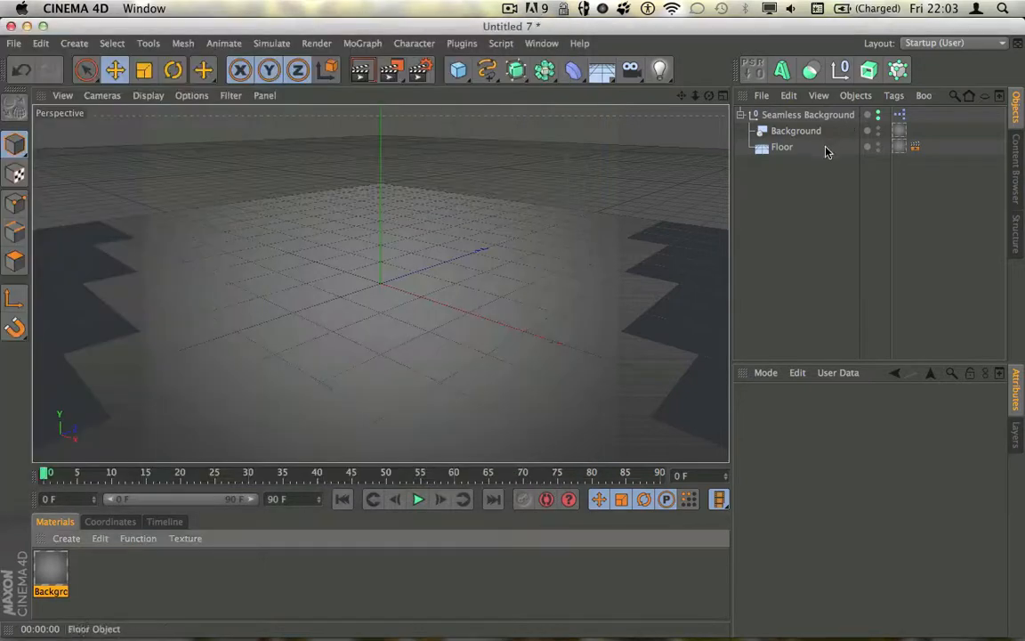
{"action": "left_click", "coordinate": [741, 115]}
Step: Set the Seamless Background null's Colour to a green of R 82, G 198, B 101
{"action": "left_click", "coordinate": [797, 115]}
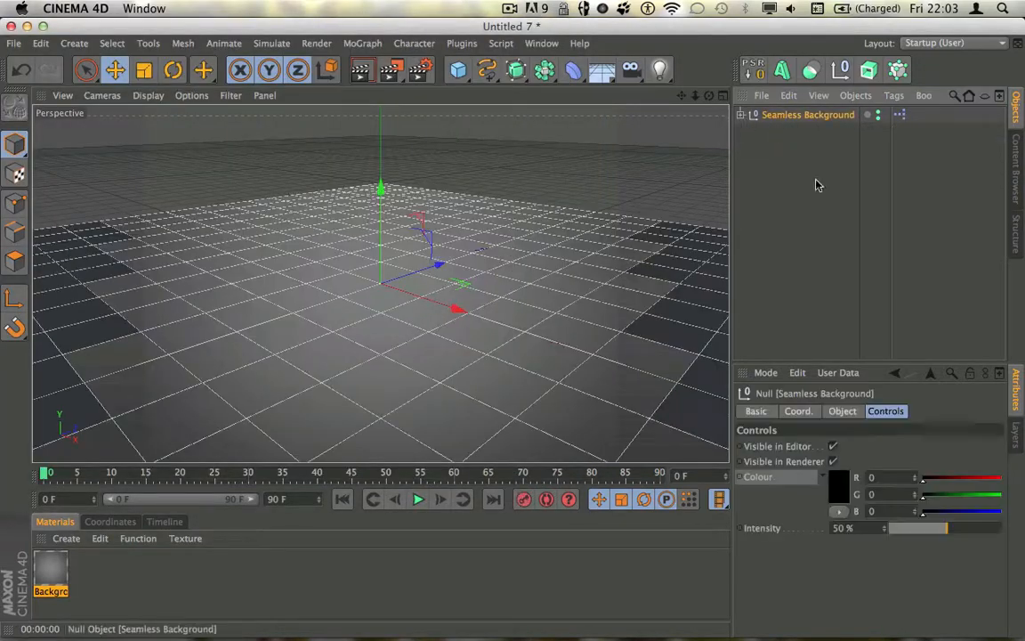
{"action": "left_click", "coordinate": [837, 487]}
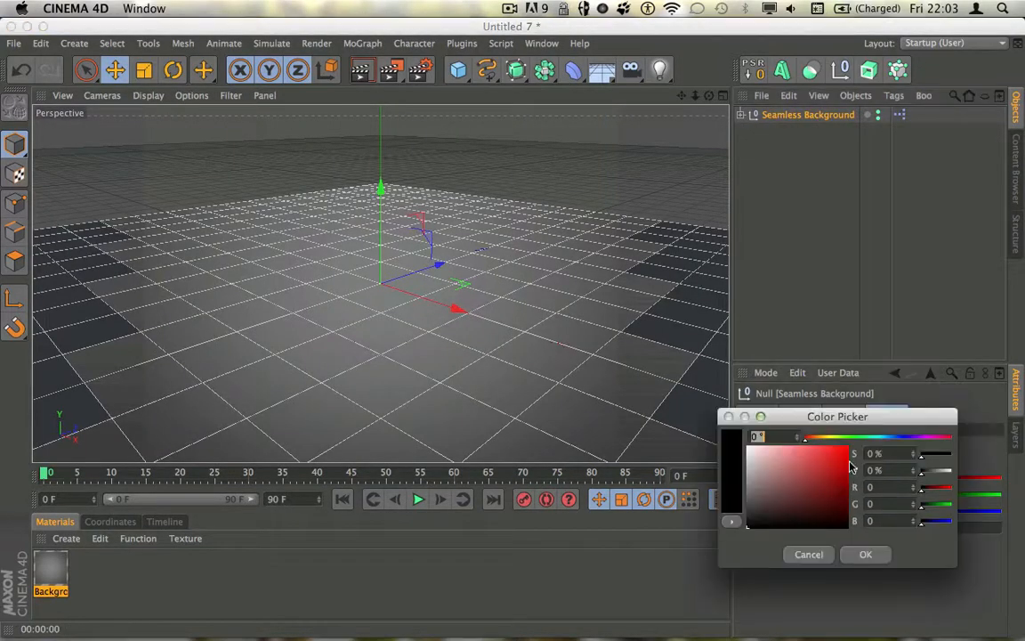
{"action": "left_click", "coordinate": [857, 437]}
{"action": "left_click_drag", "start_coordinate": [838, 455], "coordinate": [806, 465]}
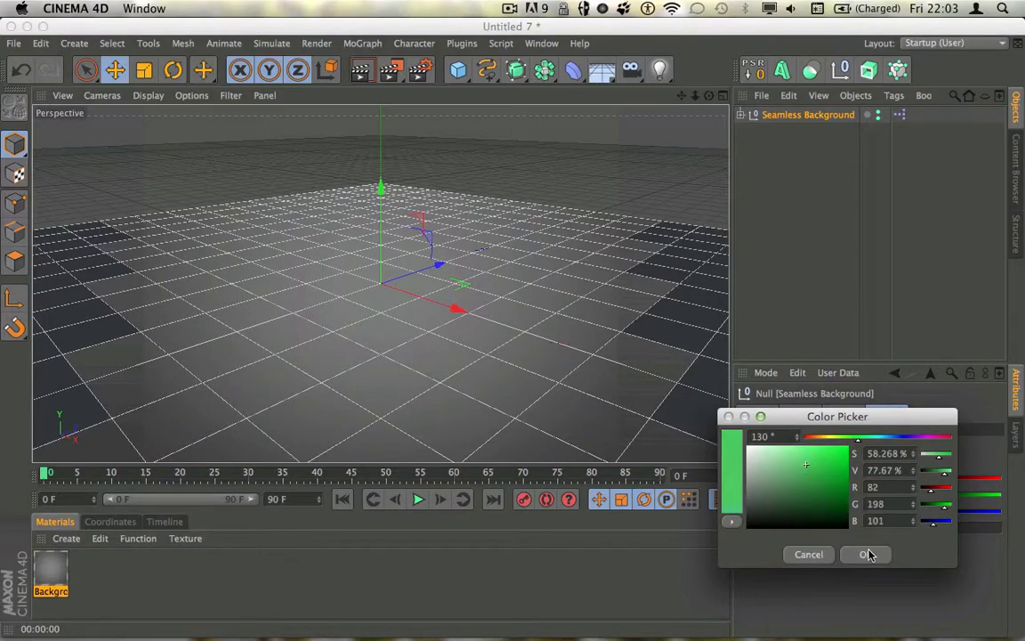
{"action": "left_click", "coordinate": [865, 553]}
Step: Deselect the null and render the view to check the background colour
{"action": "left_click", "coordinate": [785, 276]}
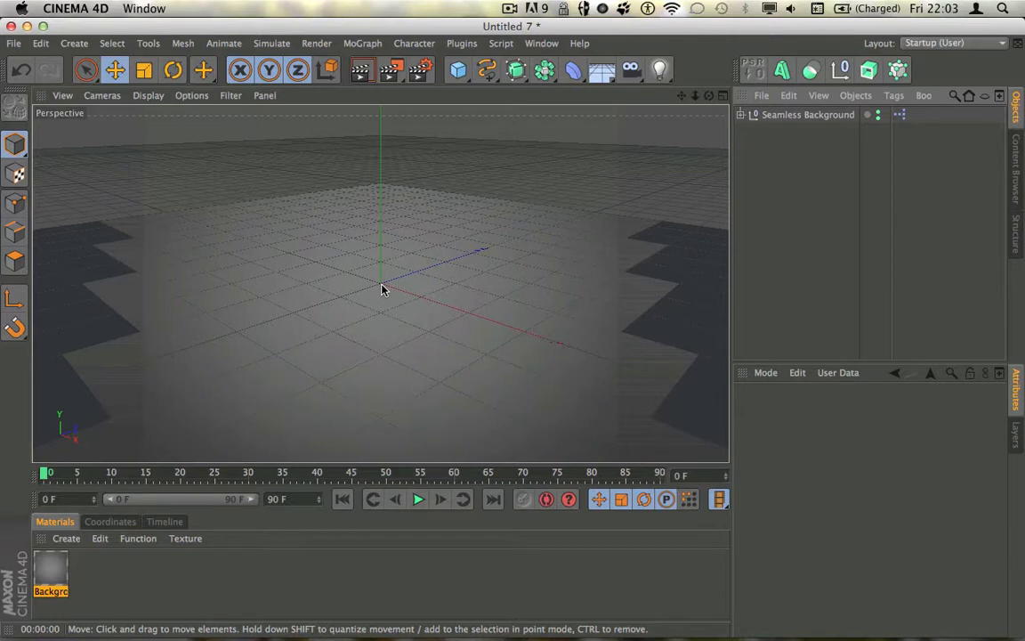
{"action": "left_click", "coordinate": [362, 73]}
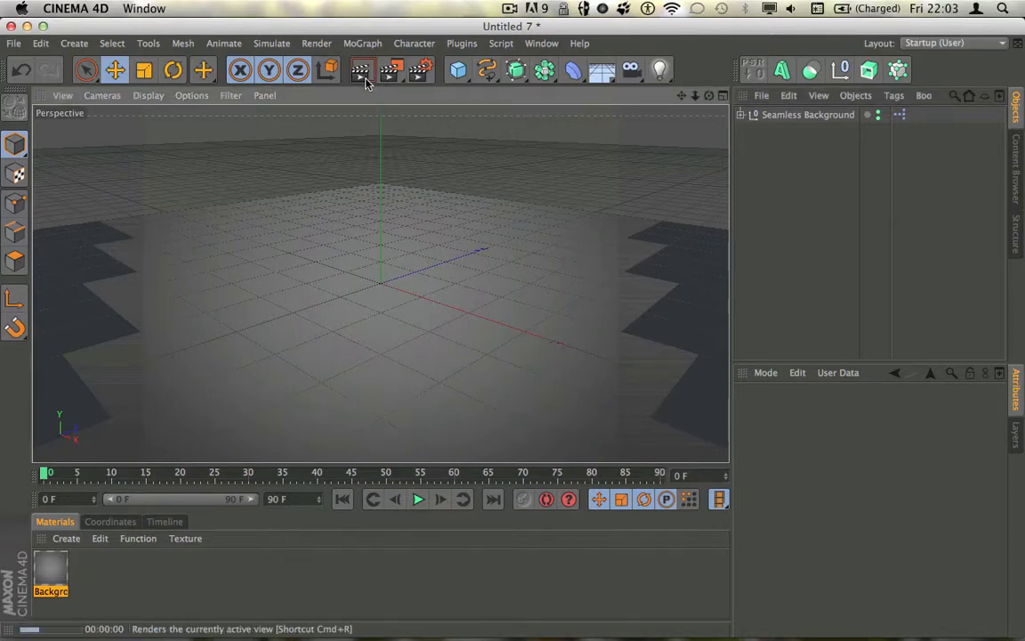
{"action": "left_click", "coordinate": [756, 162]}
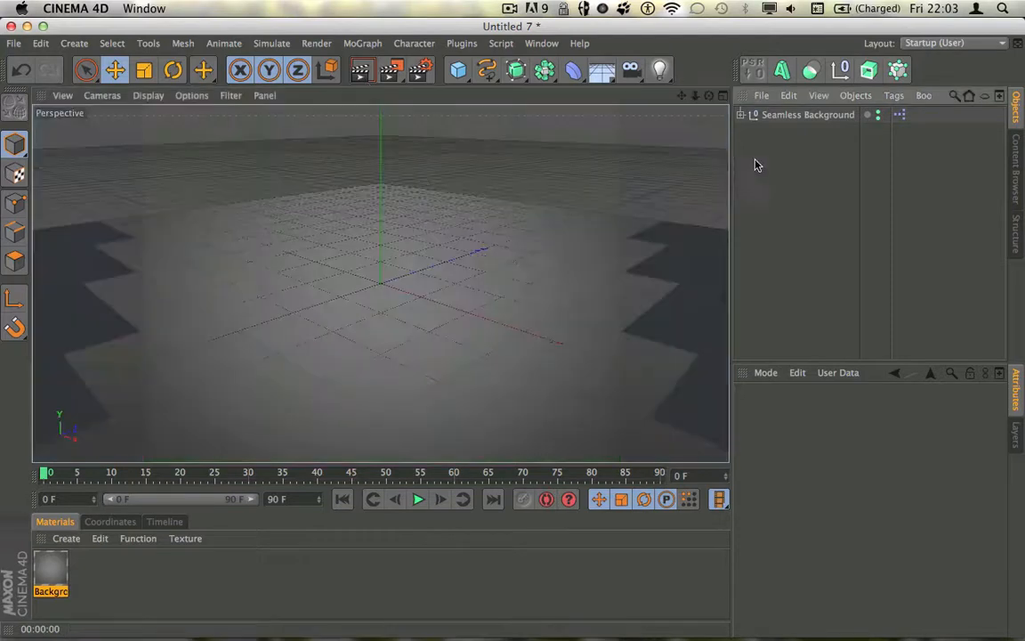
{"action": "left_click", "coordinate": [362, 73]}
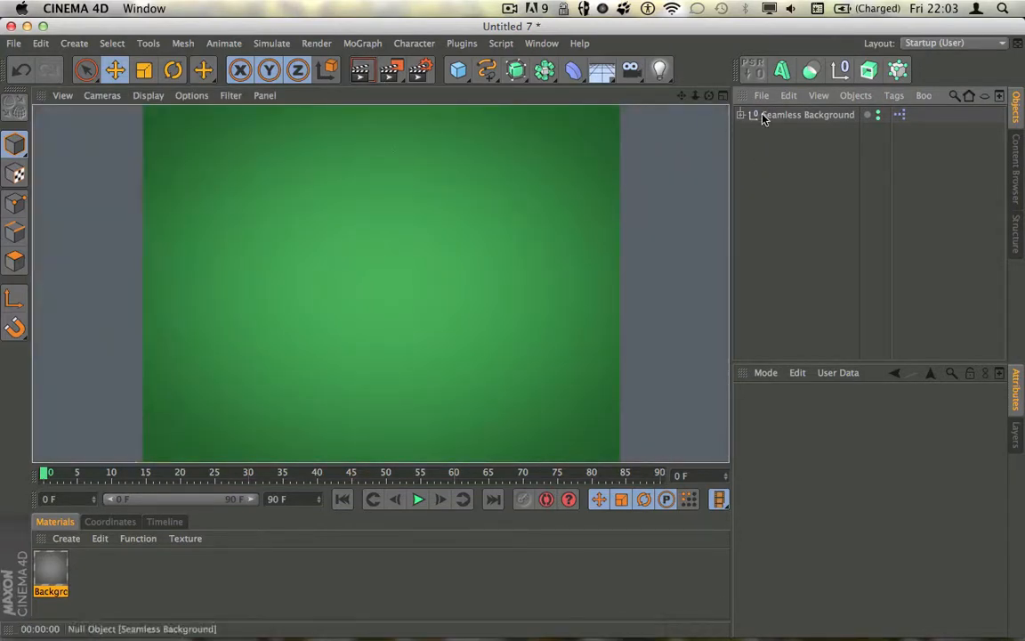
Step: Inspect the Background material's Color channel and Gradient shader, close the Material Editor and render the view again
{"action": "left_click", "coordinate": [814, 120]}
{"action": "double_click", "coordinate": [49, 562]}
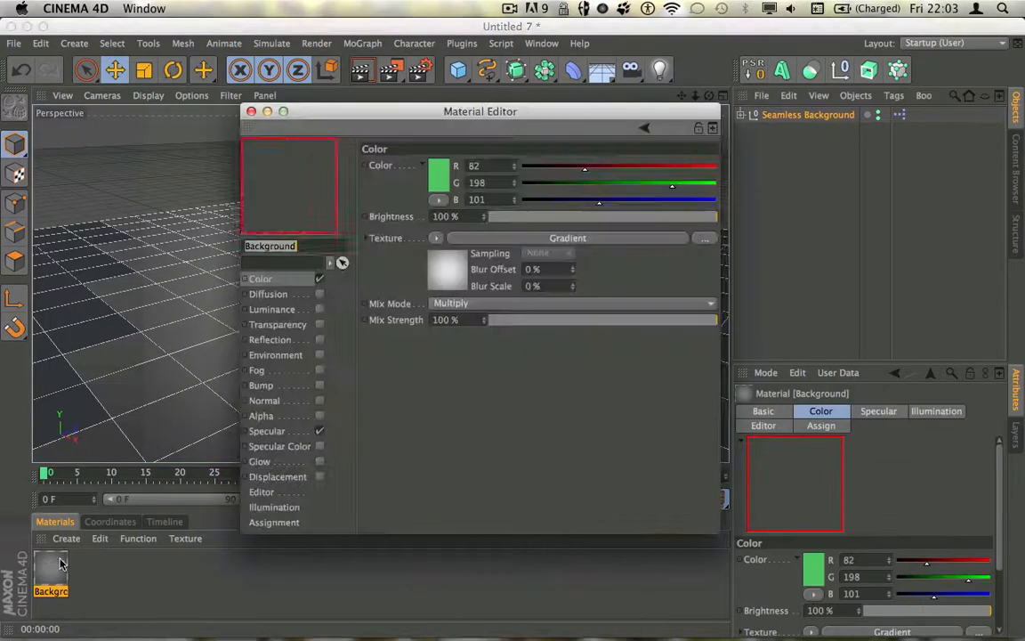
{"action": "left_click", "coordinate": [469, 240]}
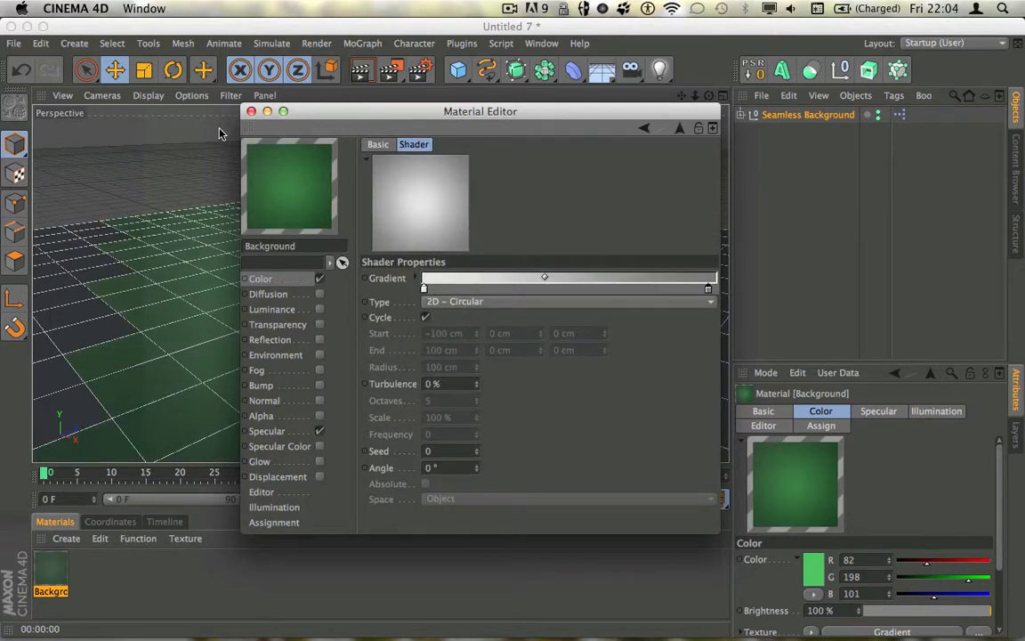
{"action": "left_click", "coordinate": [251, 112]}
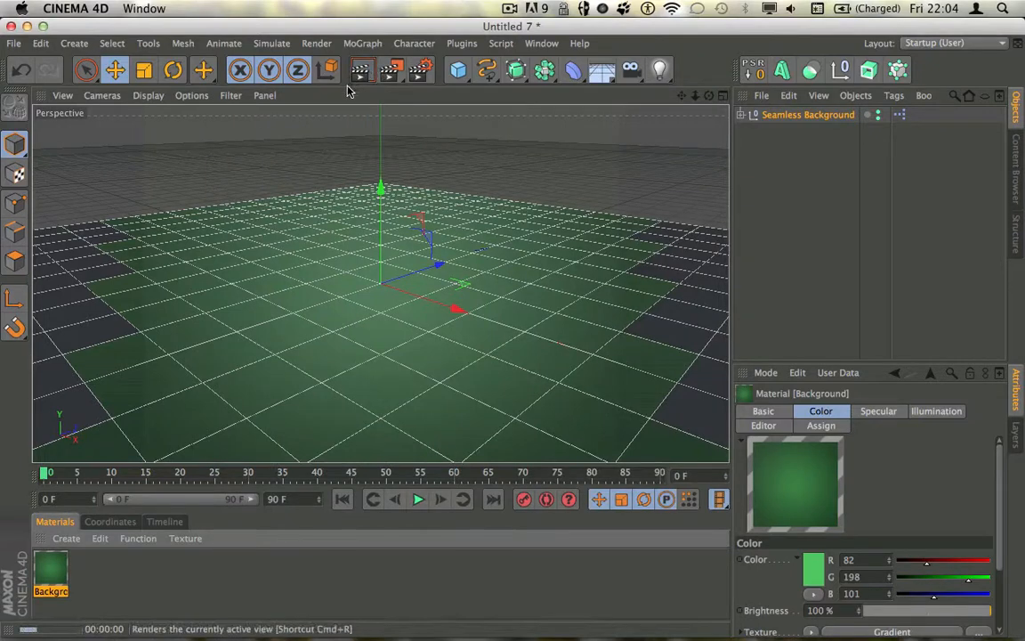
{"action": "left_click", "coordinate": [360, 72]}
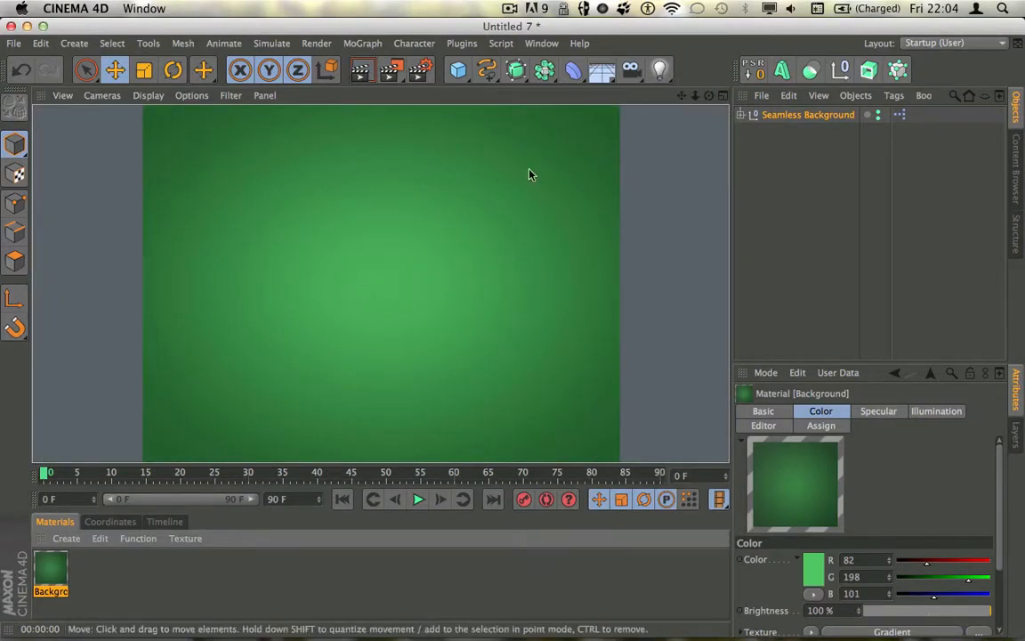
{"action": "scroll", "coordinate": [378, 289], "scroll_direction": "down", "scroll_amount": 5}
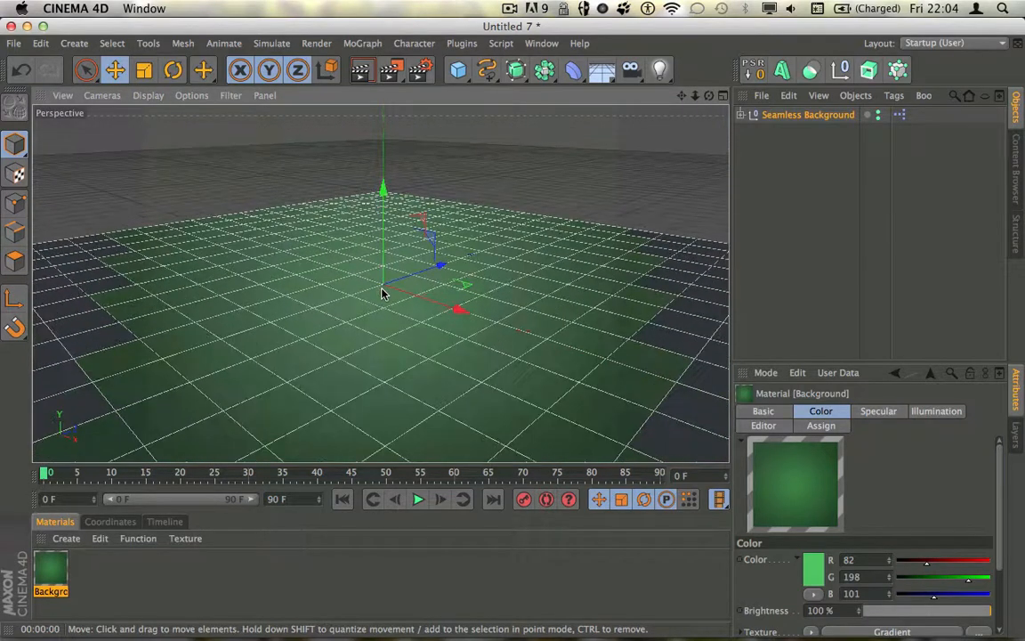
{"action": "scroll", "coordinate": [388, 290], "scroll_direction": "down", "scroll_amount": 3}
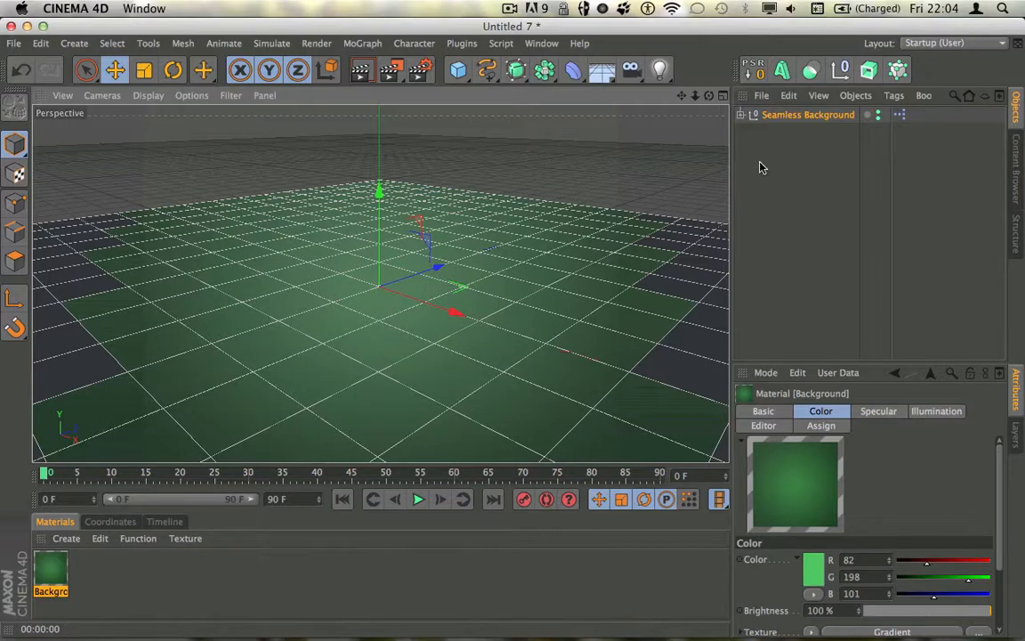
Step: Pick a different hue for the Seamless Background null's Colour control and deselect the null
{"action": "left_click", "coordinate": [787, 116]}
{"action": "left_click", "coordinate": [828, 476]}
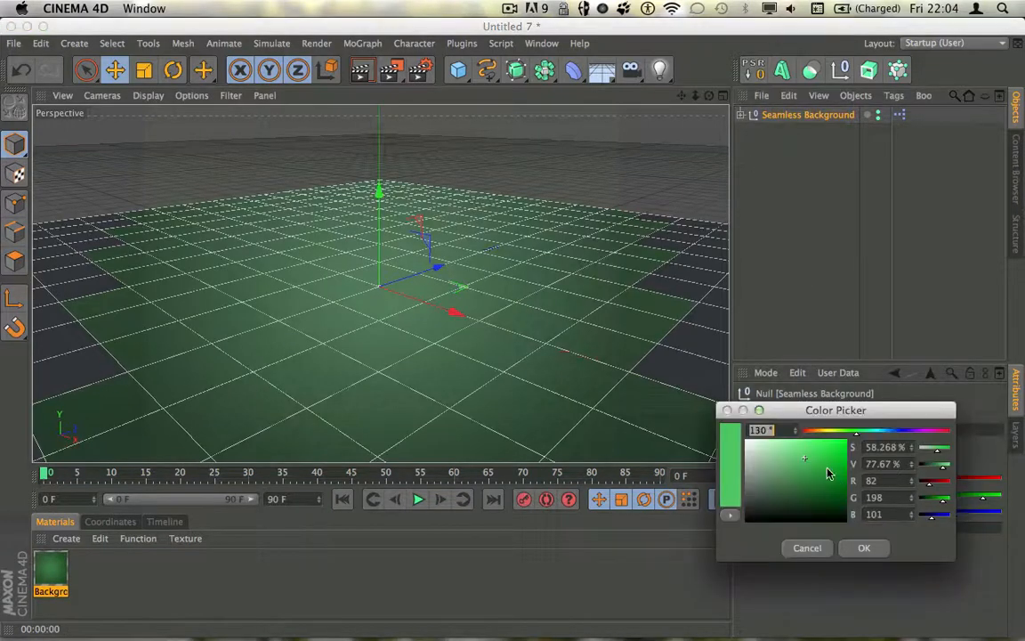
{"action": "left_click", "coordinate": [879, 432]}
{"action": "left_click", "coordinate": [864, 549]}
{"action": "left_click", "coordinate": [829, 206]}
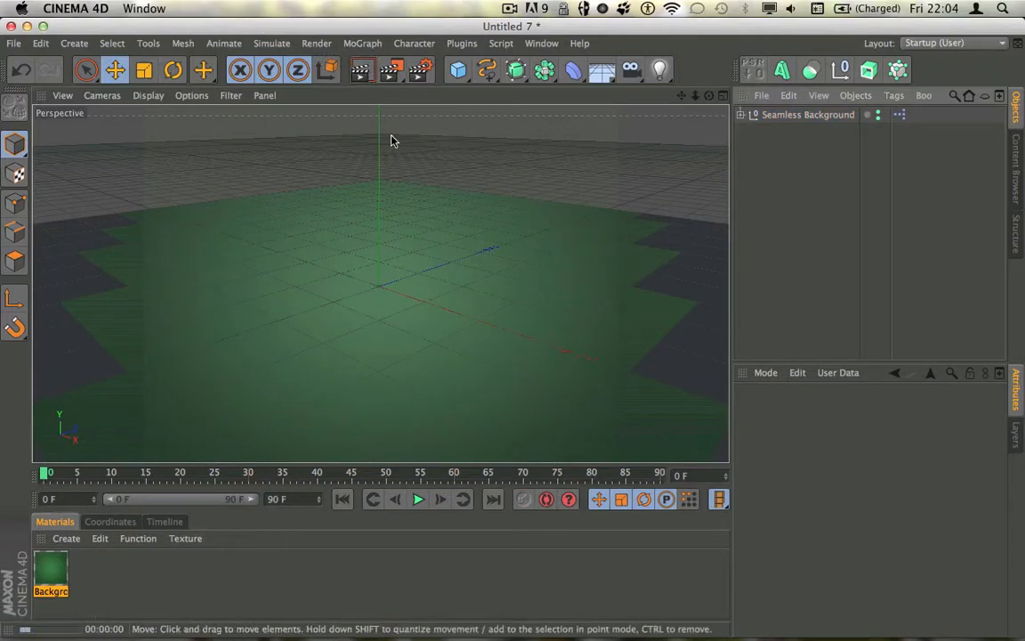
{"action": "left_click", "coordinate": [761, 221]}
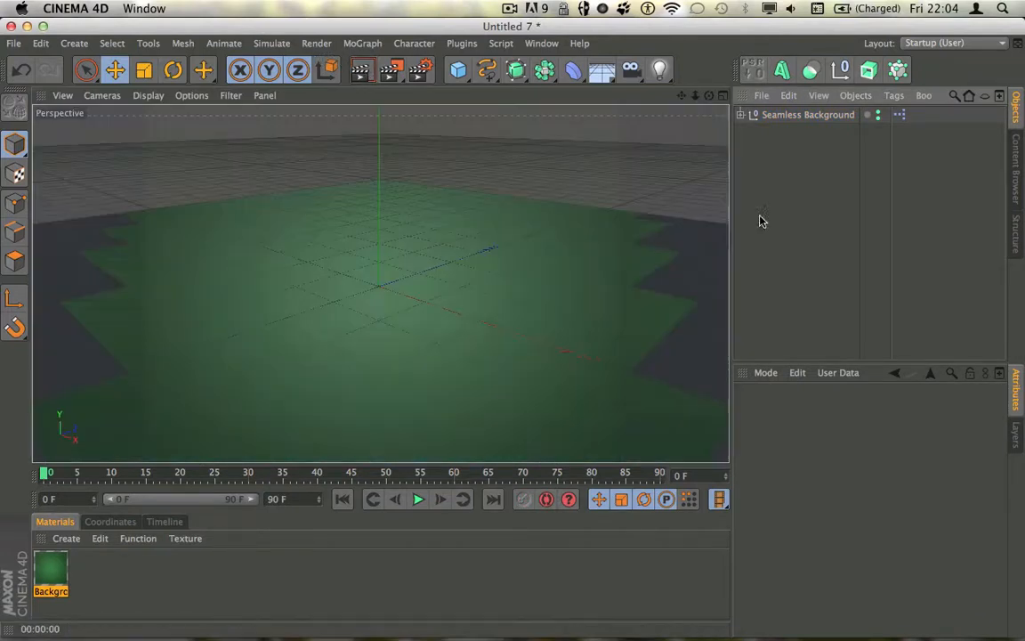
Step: Load the Olympus OM10 camera model from the Content Browser's My Stuff folder into the scene
{"action": "left_click", "coordinate": [1019, 180]}
{"action": "left_click", "coordinate": [970, 95]}
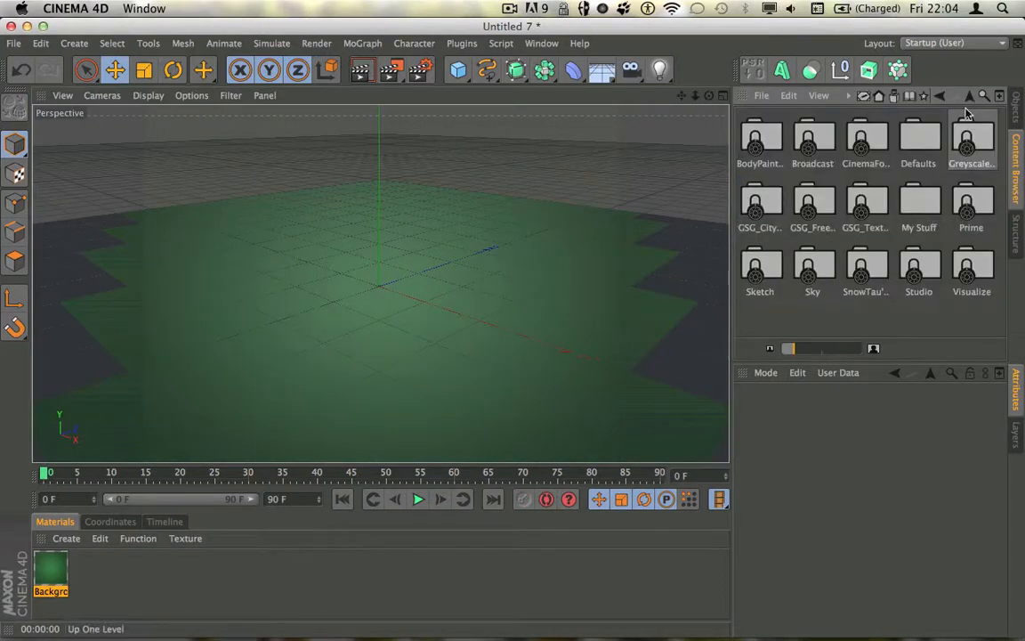
{"action": "double_click", "coordinate": [905, 218]}
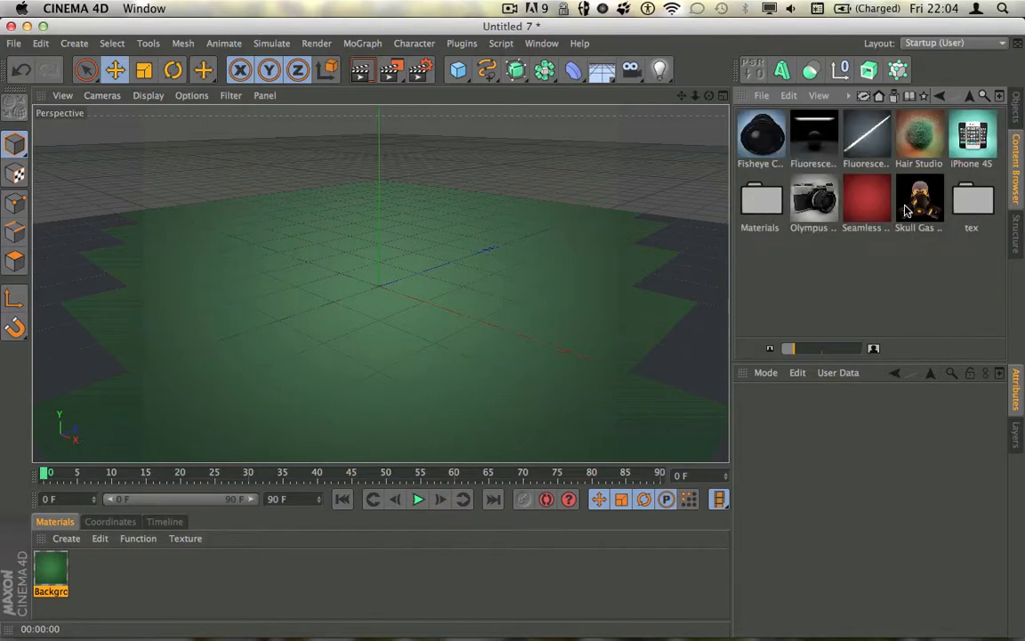
{"action": "left_click_drag", "start_coordinate": [770, 234], "coordinate": [903, 253]}
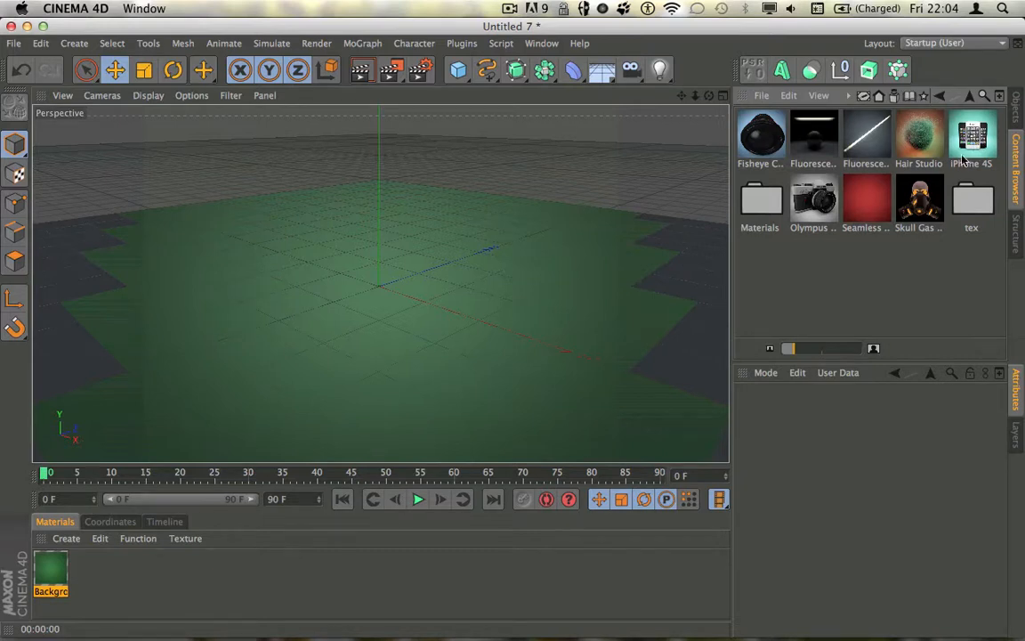
{"action": "double_click", "coordinate": [805, 188]}
{"action": "left_click", "coordinate": [1016, 99]}
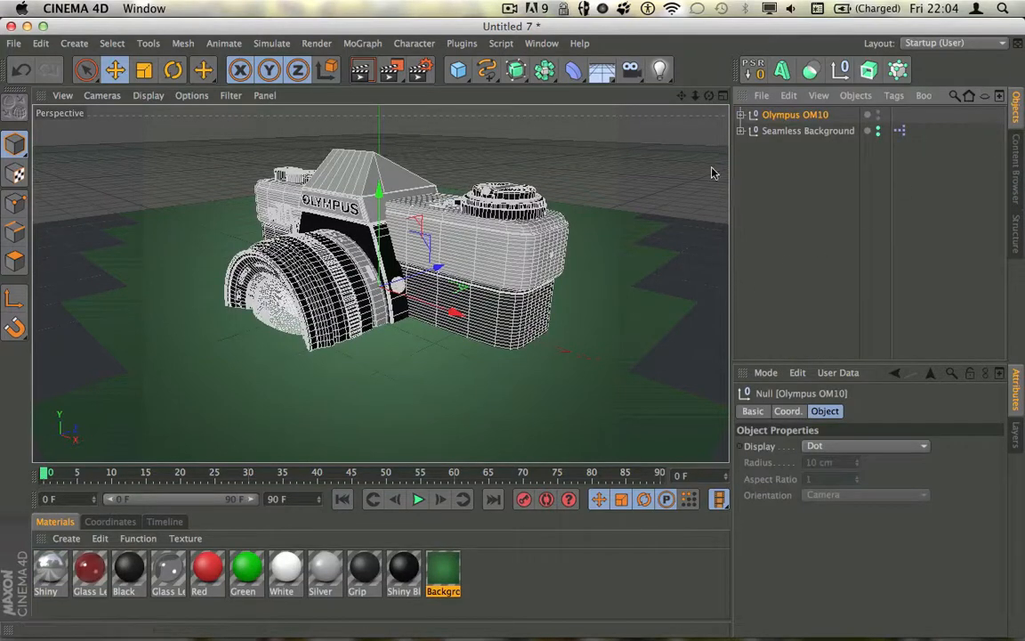
{"action": "left_click_drag", "start_coordinate": [420, 242], "coordinate": [354, 201], "text": "alt"}
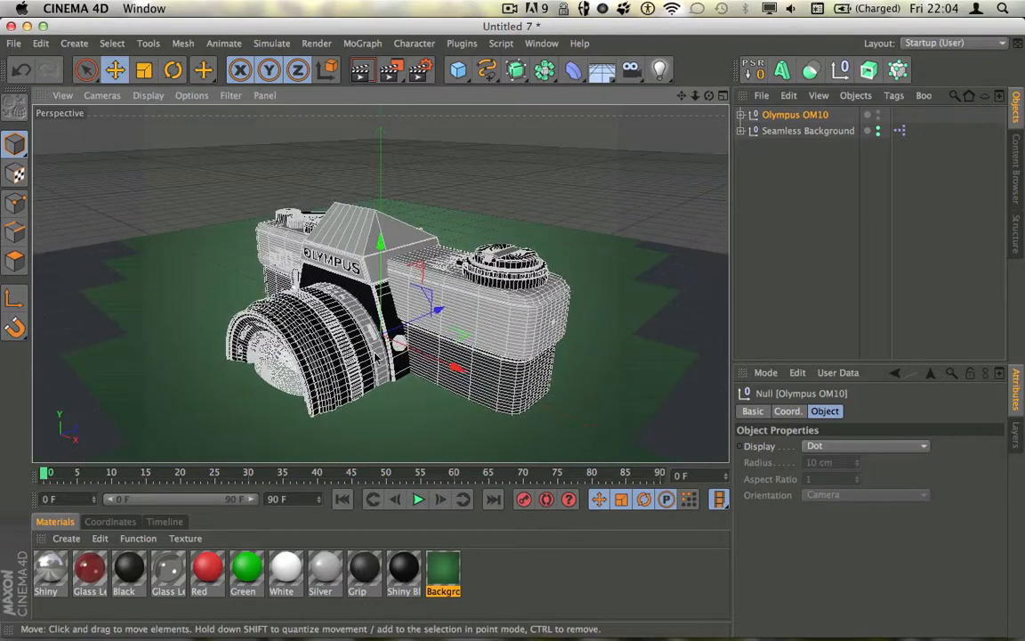
Step: Raise the Olympus OM10 model along the Y axis to rest on the seamless floor, checking its height with view renders, and deselect it
{"action": "key", "text": "super+r"}
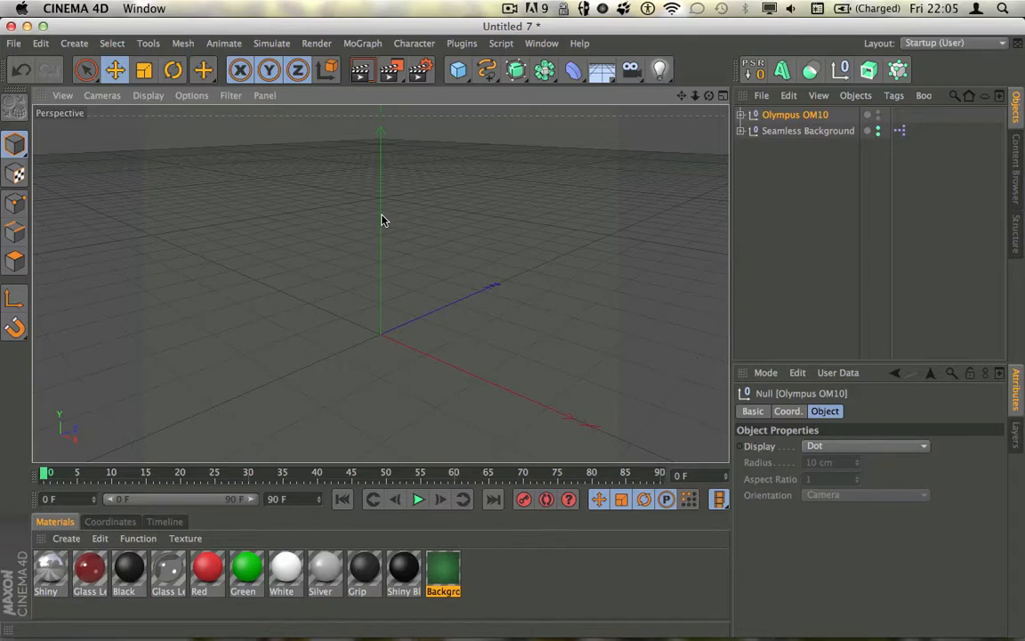
{"action": "left_click", "coordinate": [779, 212]}
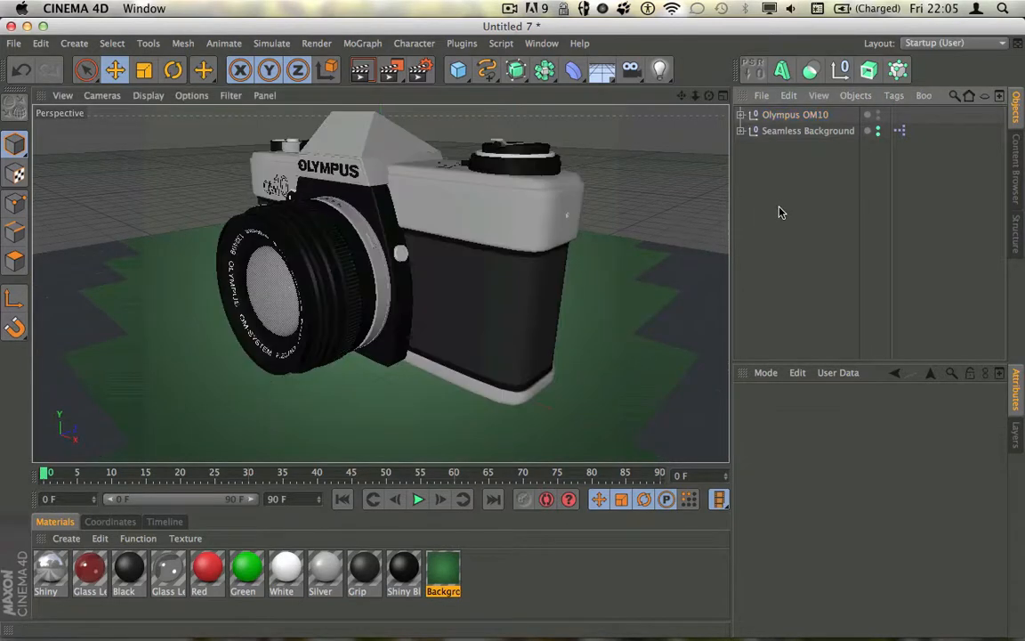
{"action": "left_click", "coordinate": [795, 115]}
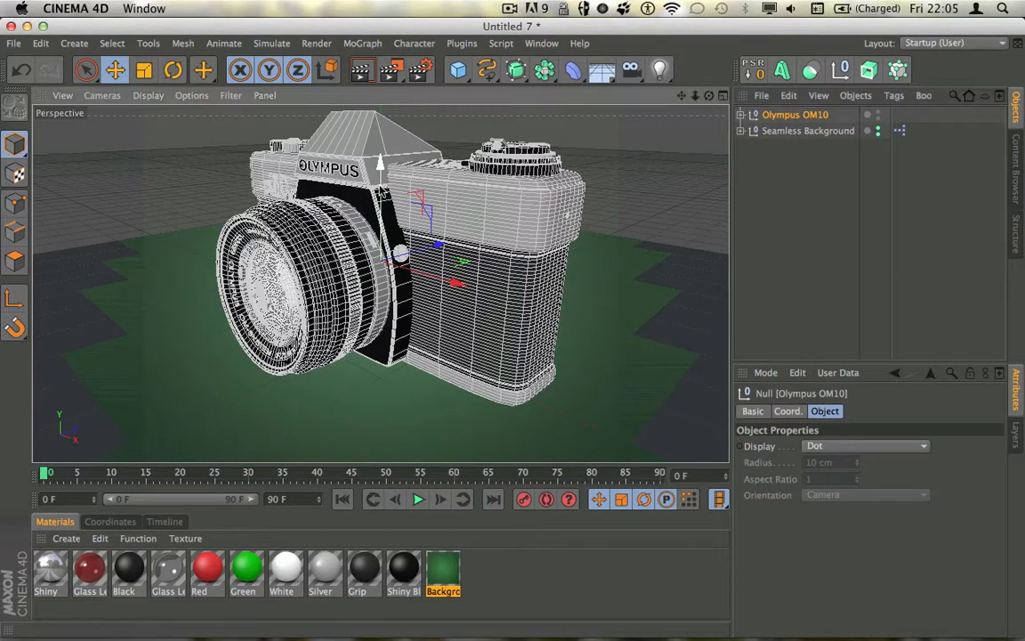
{"action": "key", "text": "super+r"}
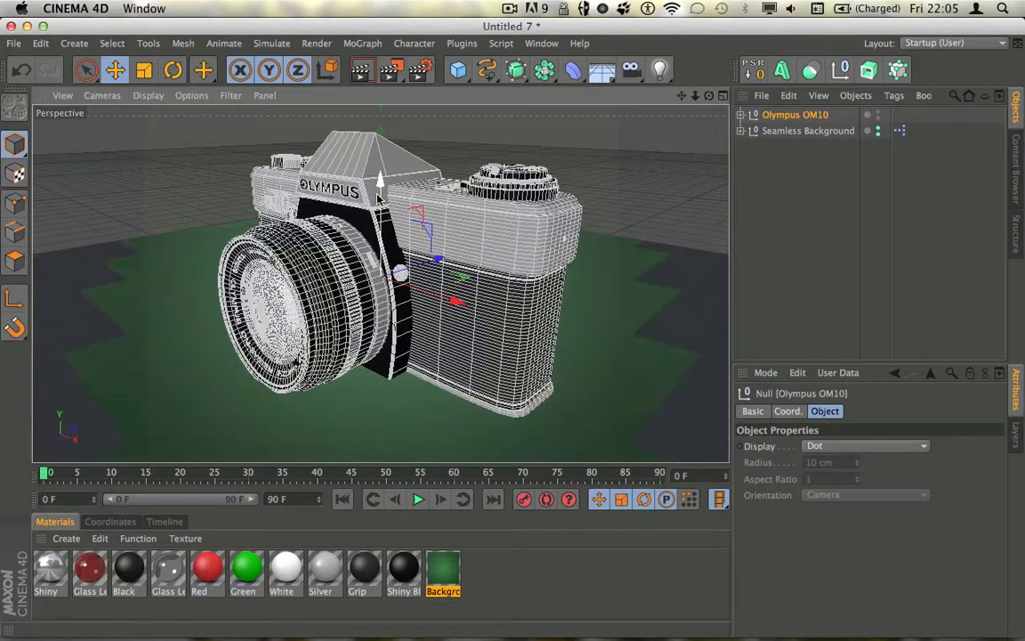
{"action": "left_click", "coordinate": [381, 184]}
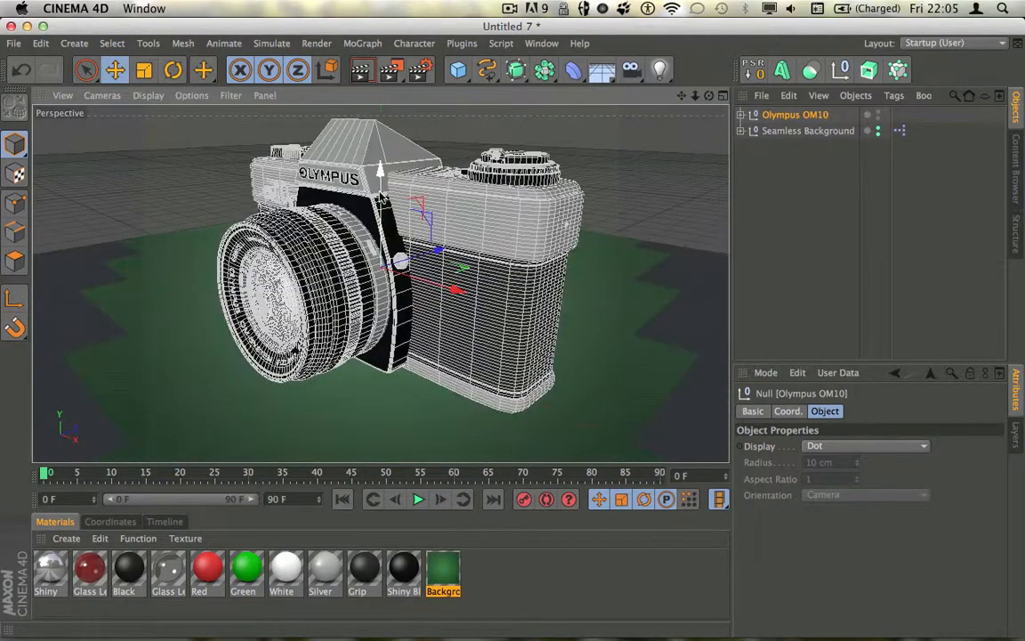
{"action": "left_click", "coordinate": [789, 242]}
Step: Add the Ambient Occlusion effect to the render settings and close them
{"action": "left_click_drag", "start_coordinate": [369, 285], "coordinate": [552, 282], "text": "alt"}
{"action": "scroll", "coordinate": [552, 282], "scroll_direction": "down", "scroll_amount": 3}
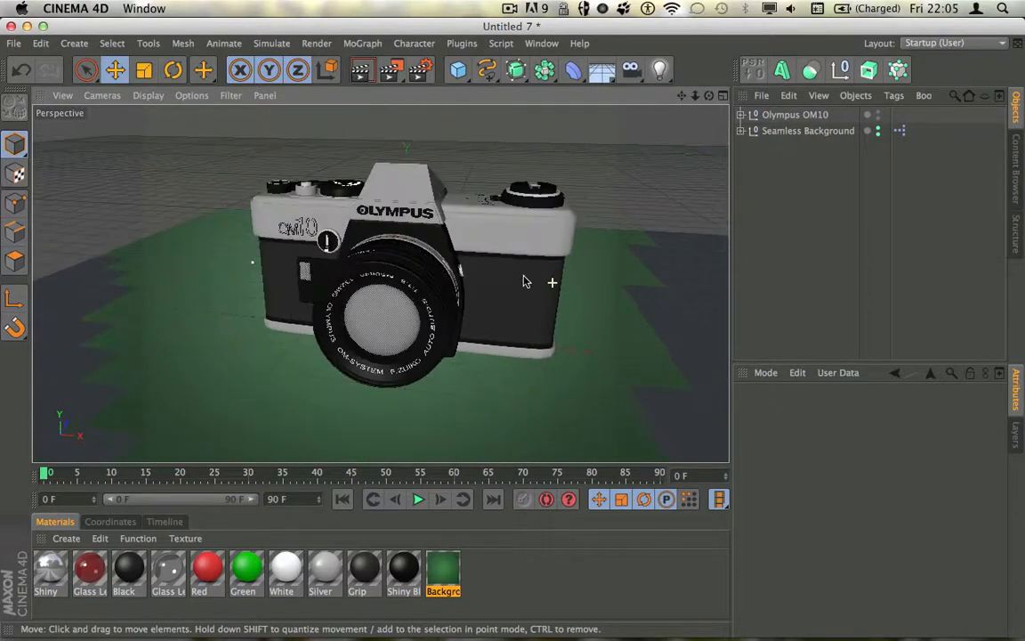
{"action": "left_click_drag", "start_coordinate": [494, 297], "coordinate": [534, 206], "text": "alt"}
{"action": "left_click", "coordinate": [421, 70]}
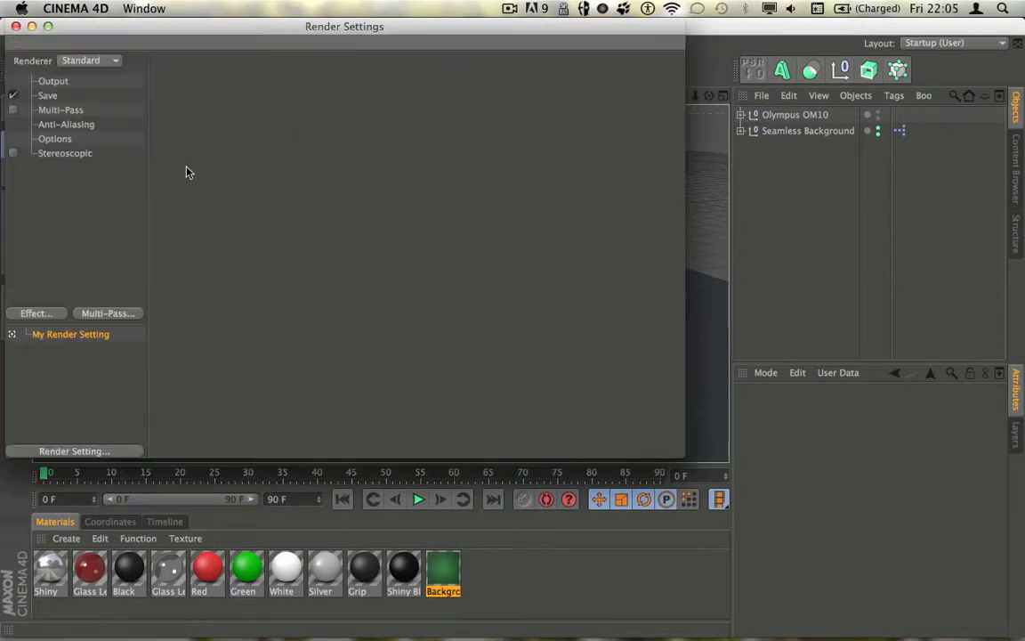
{"action": "left_click", "coordinate": [54, 315]}
{"action": "left_click", "coordinate": [109, 277]}
{"action": "left_click", "coordinate": [62, 318]}
{"action": "left_click", "coordinate": [152, 288]}
{"action": "left_click", "coordinate": [85, 268]}
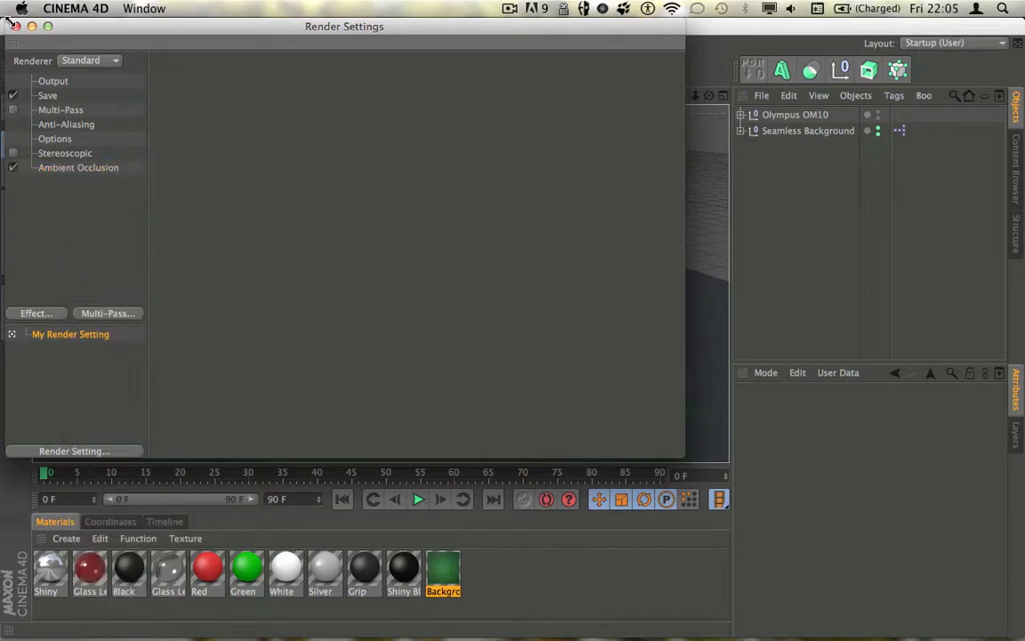
{"action": "left_click", "coordinate": [16, 26]}
Step: Render the view with Ambient Occlusion, reframe the camera model with more background around it and render again
{"action": "left_click", "coordinate": [364, 71]}
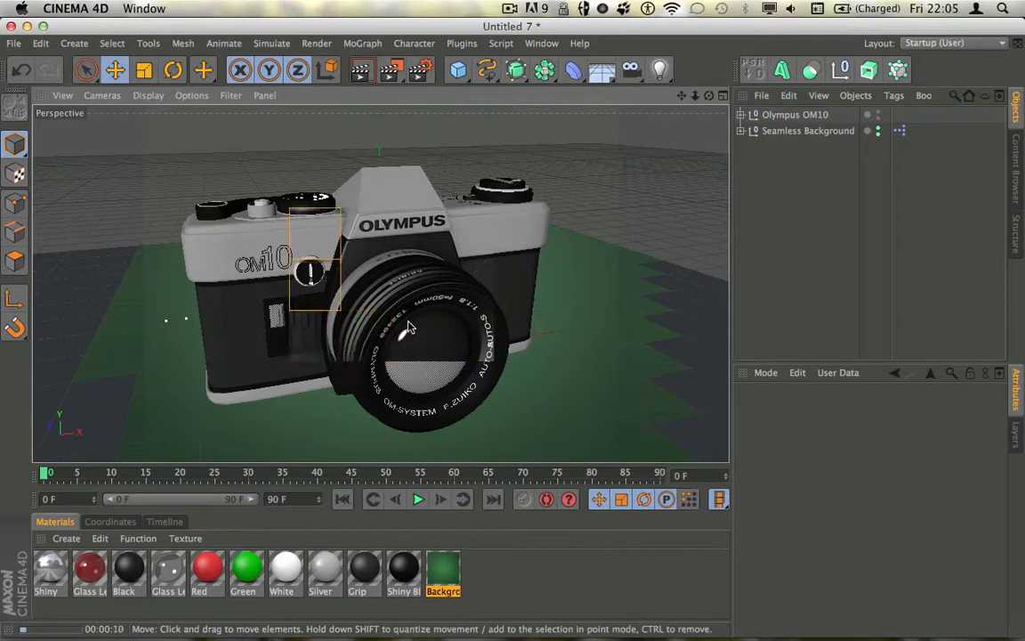
{"action": "scroll", "coordinate": [409, 330], "scroll_direction": "down", "scroll_amount": 3}
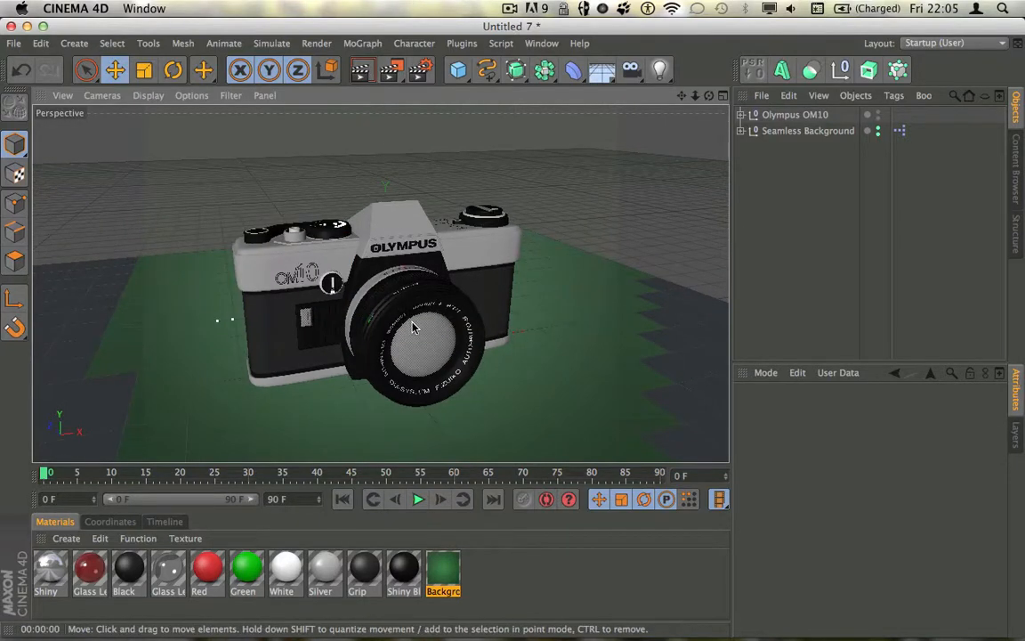
{"action": "middle_click_drag", "start_coordinate": [414, 325], "coordinate": [407, 281], "text": "alt"}
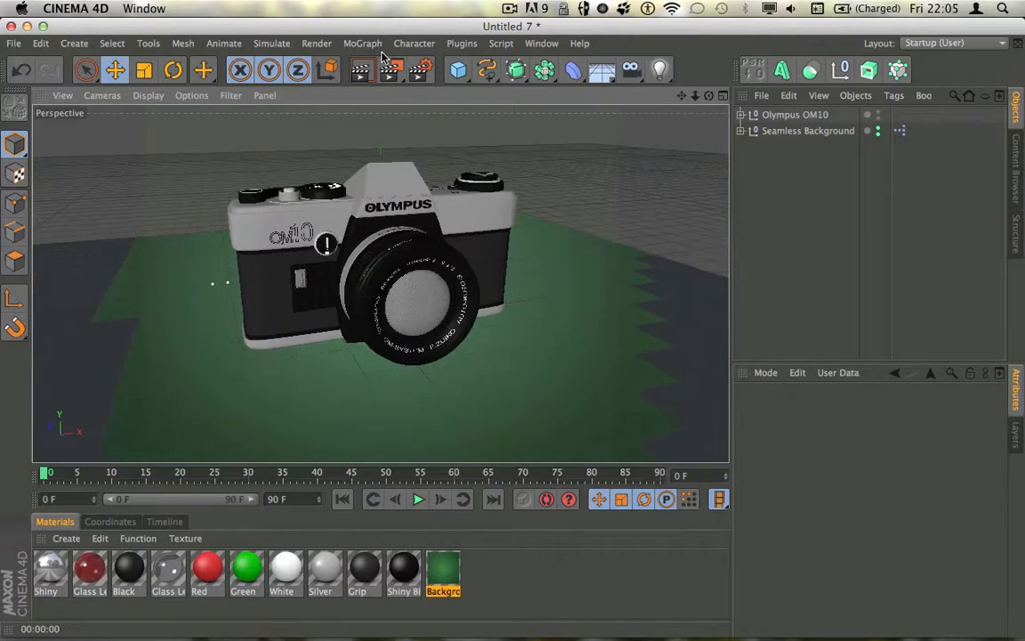
{"action": "left_click", "coordinate": [363, 73]}
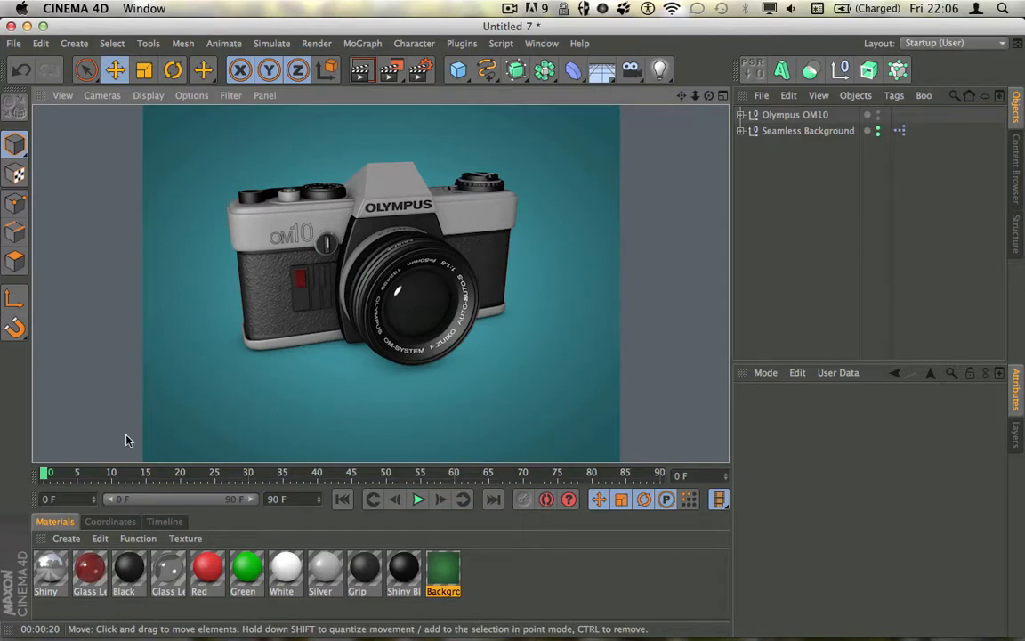
Step: Set the render output's Film Aspect to HDTV (16:9) and close the render settings
{"action": "left_click", "coordinate": [418, 69]}
{"action": "left_click", "coordinate": [54, 81]}
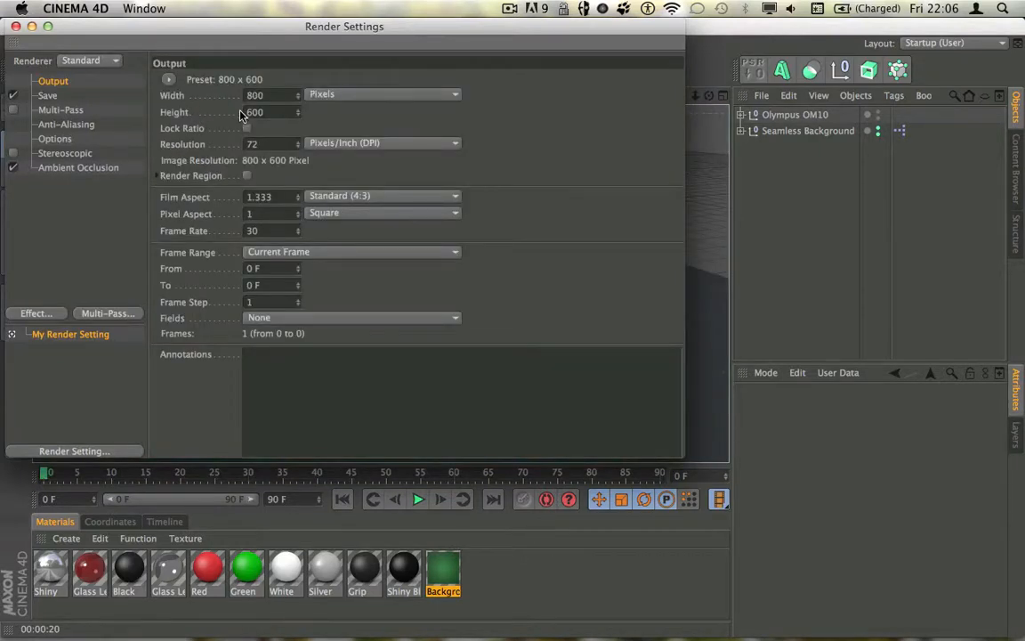
{"action": "left_click", "coordinate": [349, 195]}
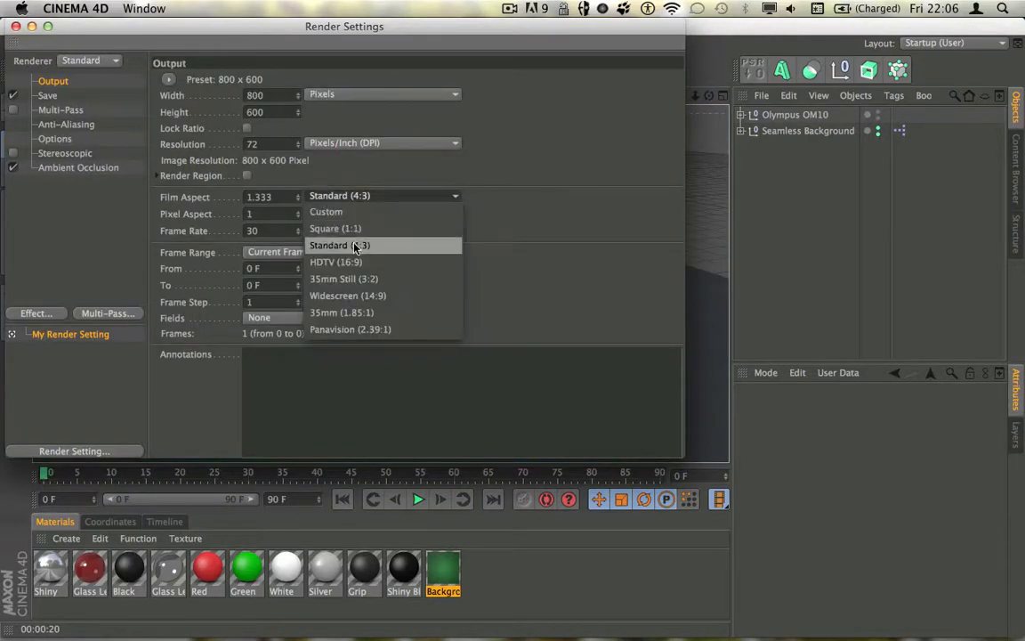
{"action": "left_click", "coordinate": [336, 258]}
{"action": "left_click", "coordinate": [15, 26]}
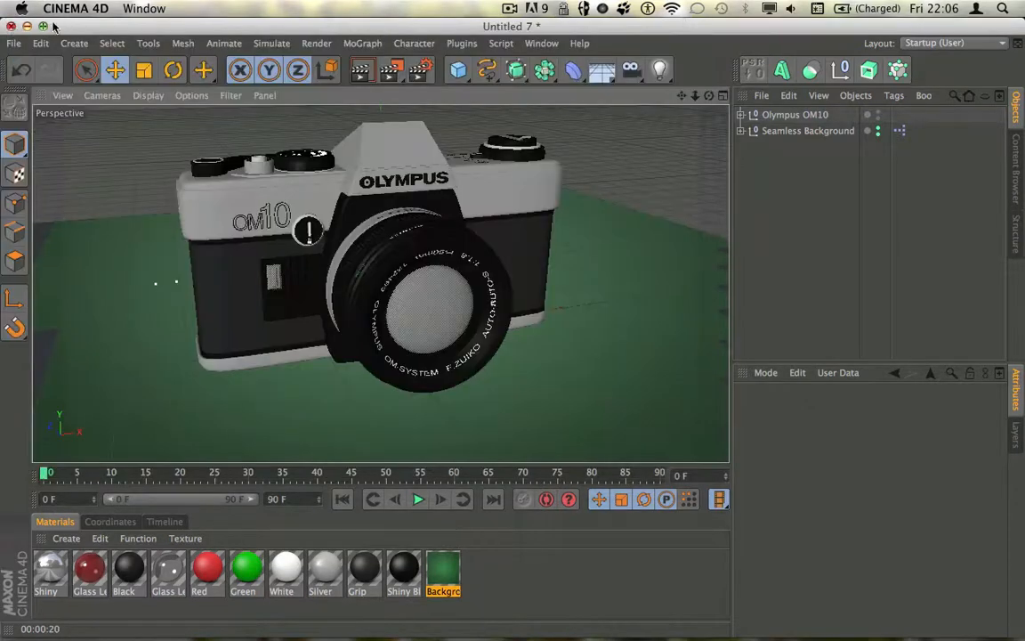
Step: Render the view at the widescreen aspect and clear the Background material selection
{"action": "left_click", "coordinate": [361, 72]}
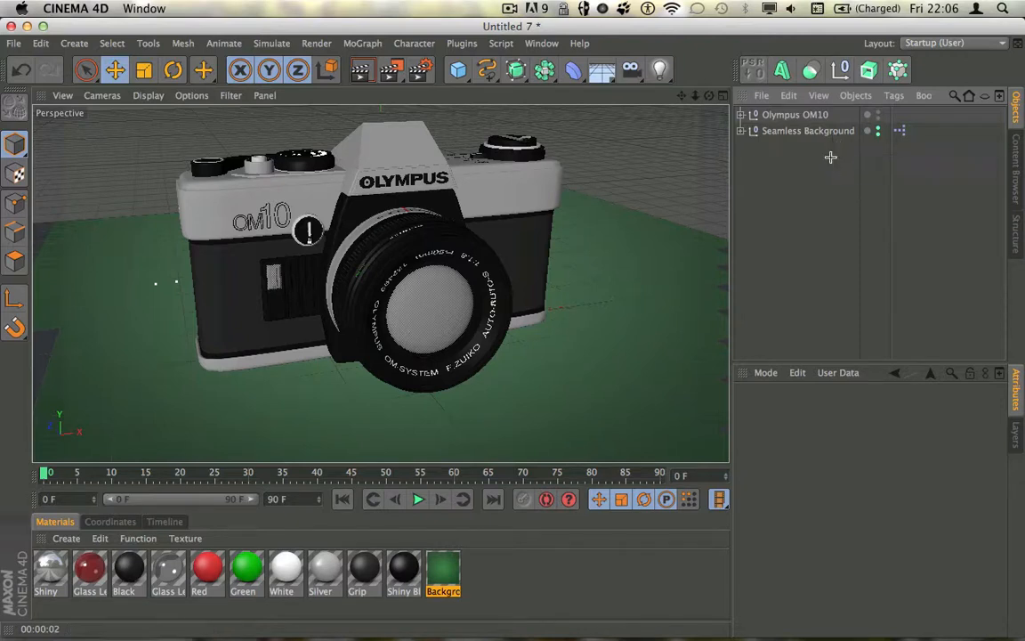
{"action": "left_click", "coordinate": [481, 601]}
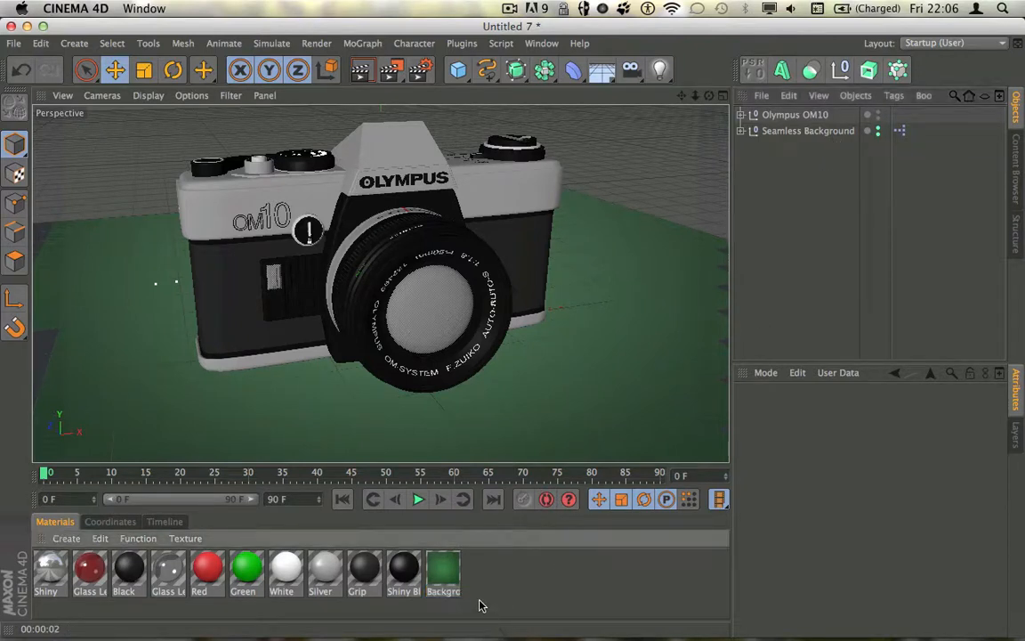
{"action": "left_click", "coordinate": [794, 227]}
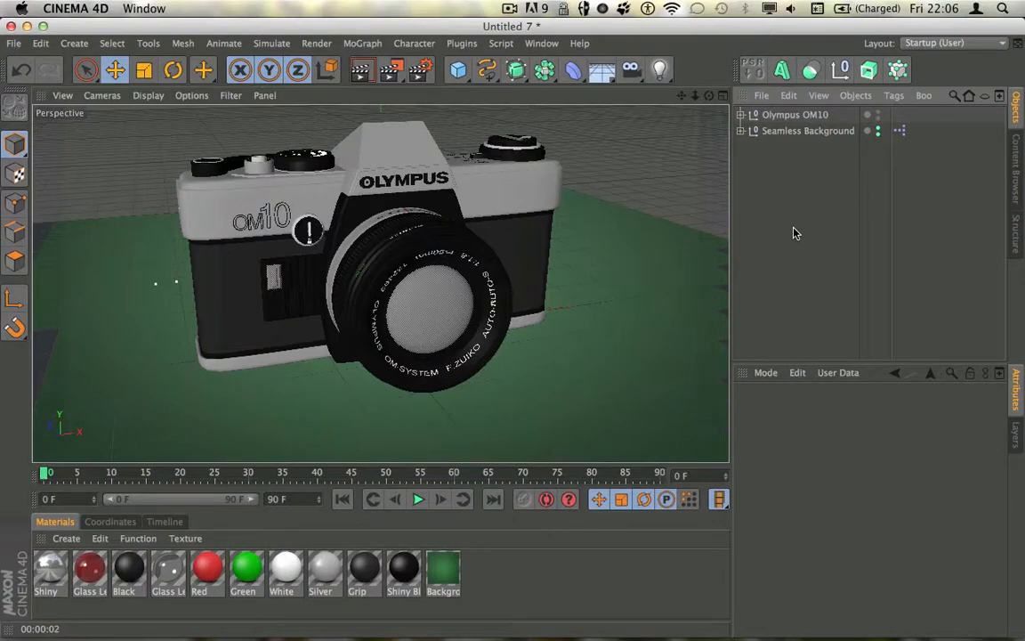